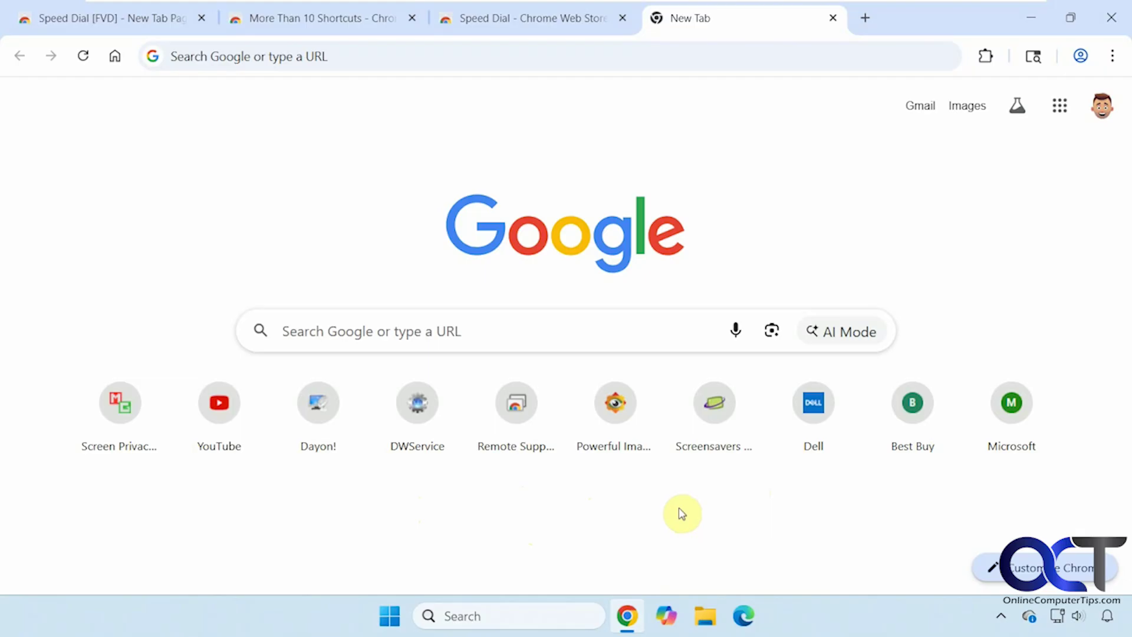
# Remove the Microsoft shortcut through its three-dot menu, leaving nine shortcuts
pyautogui.click(1047, 386)
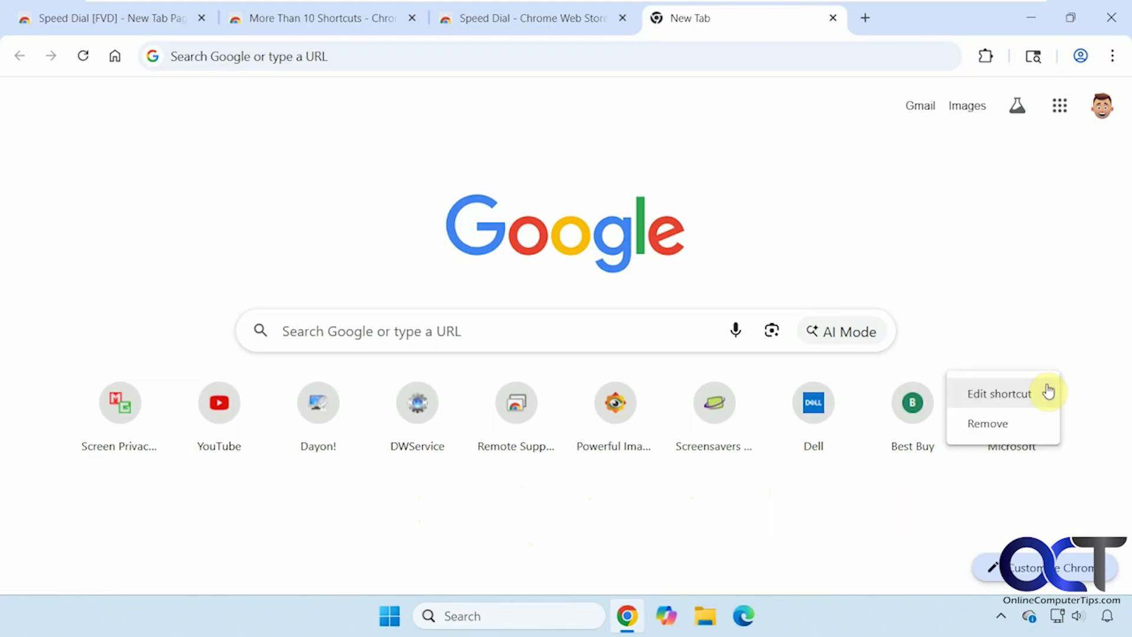
pyautogui.click(1013, 425)
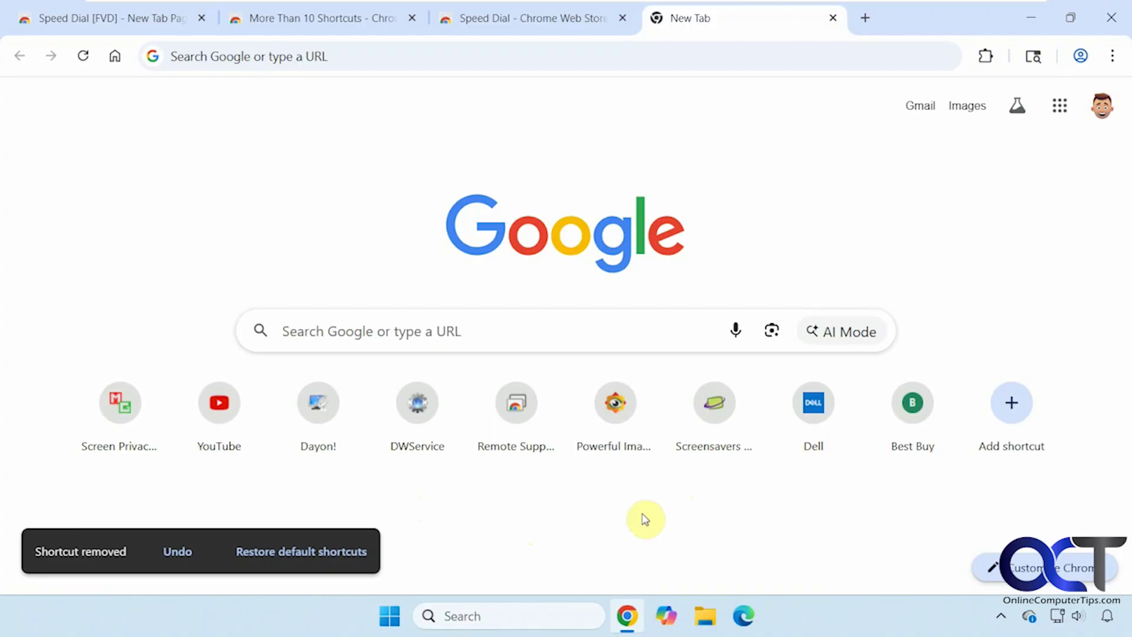
# Open the Customize Chrome panel, scroll to its Shortcuts section, then close it
pyautogui.click(1036, 568)
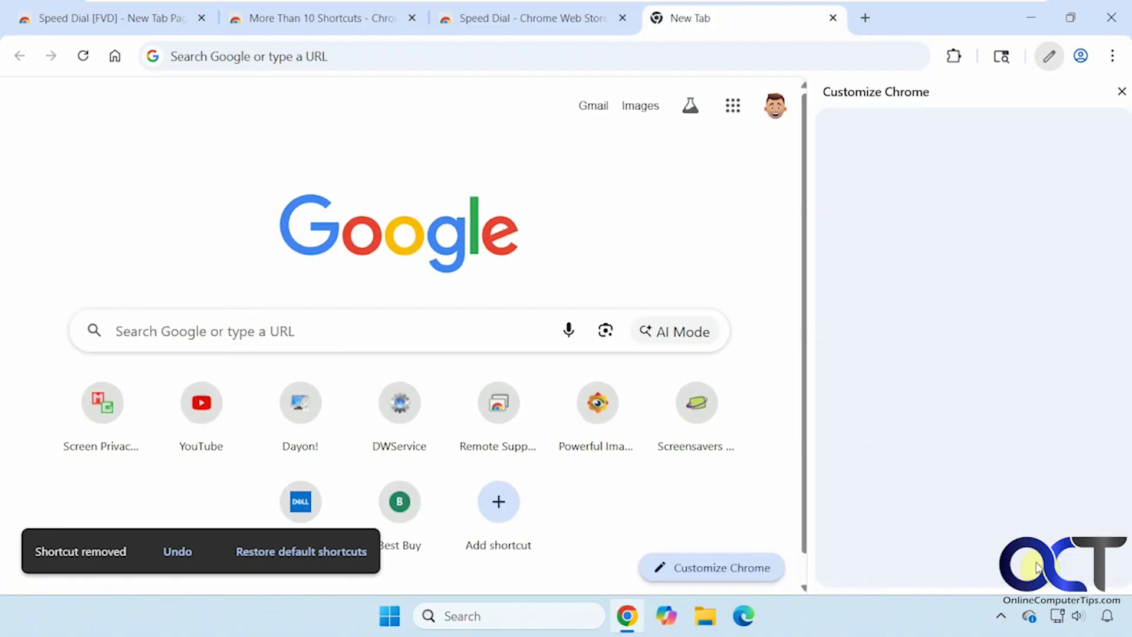
pyautogui.scroll(-9, 1031, 521)
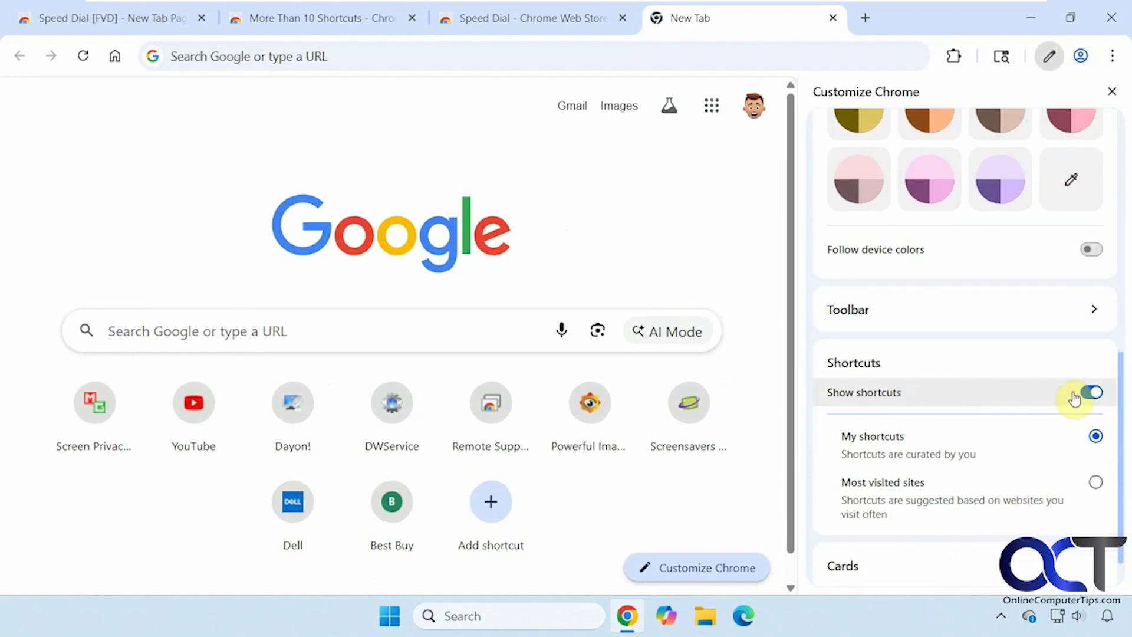
pyautogui.click(1112, 94)
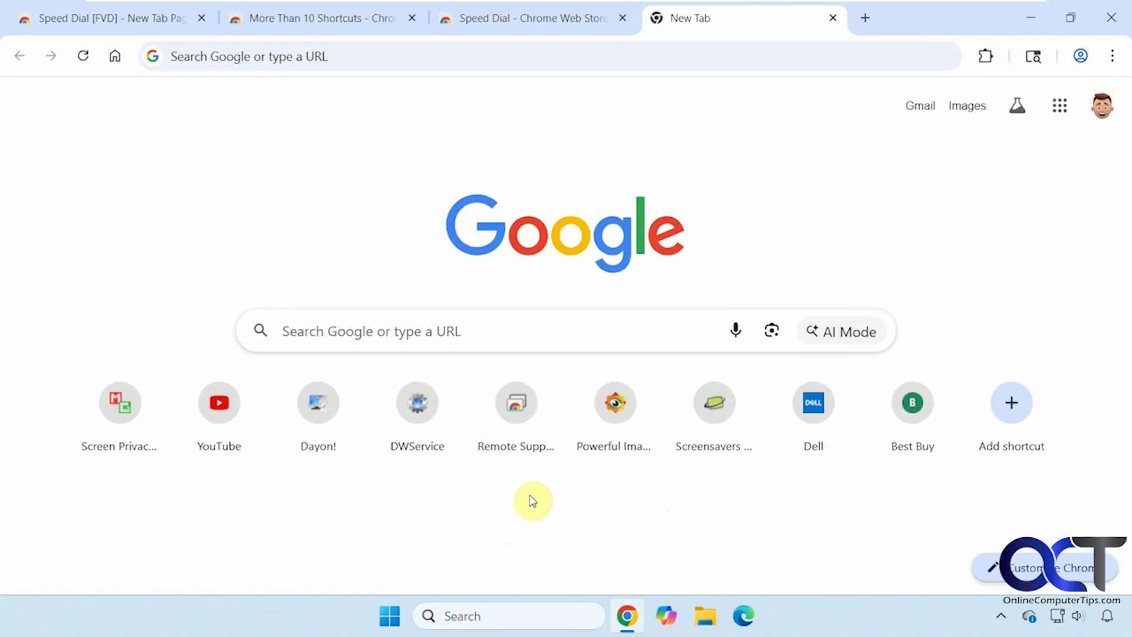
# Add the Speed Dial extension from its store page and advance through the welcome guide
pyautogui.click(548, 24)
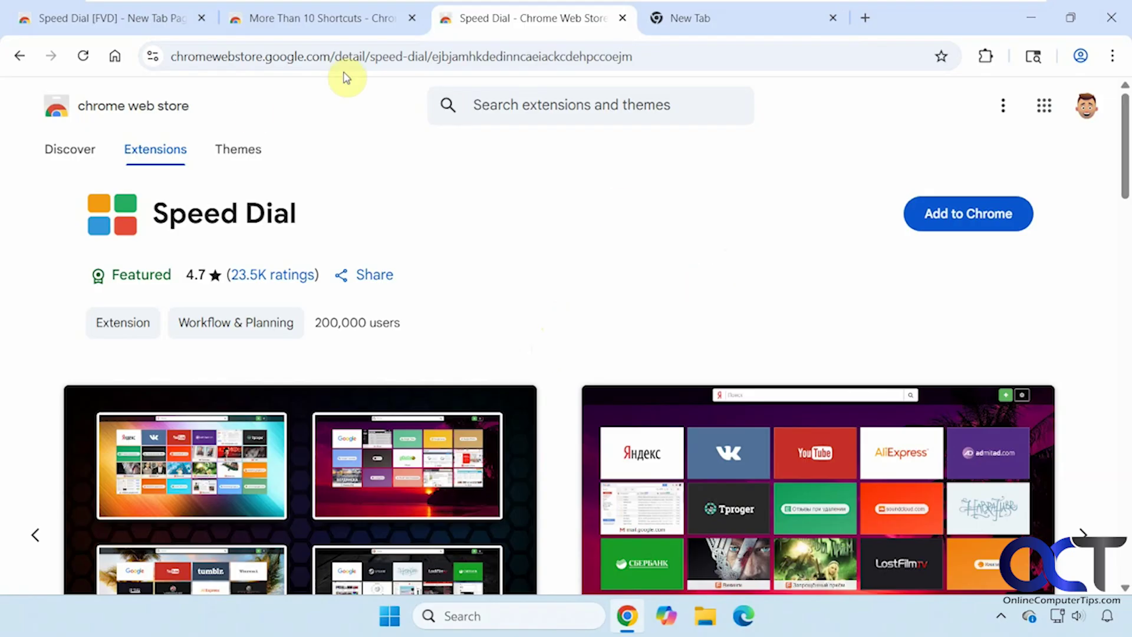
pyautogui.click(957, 226)
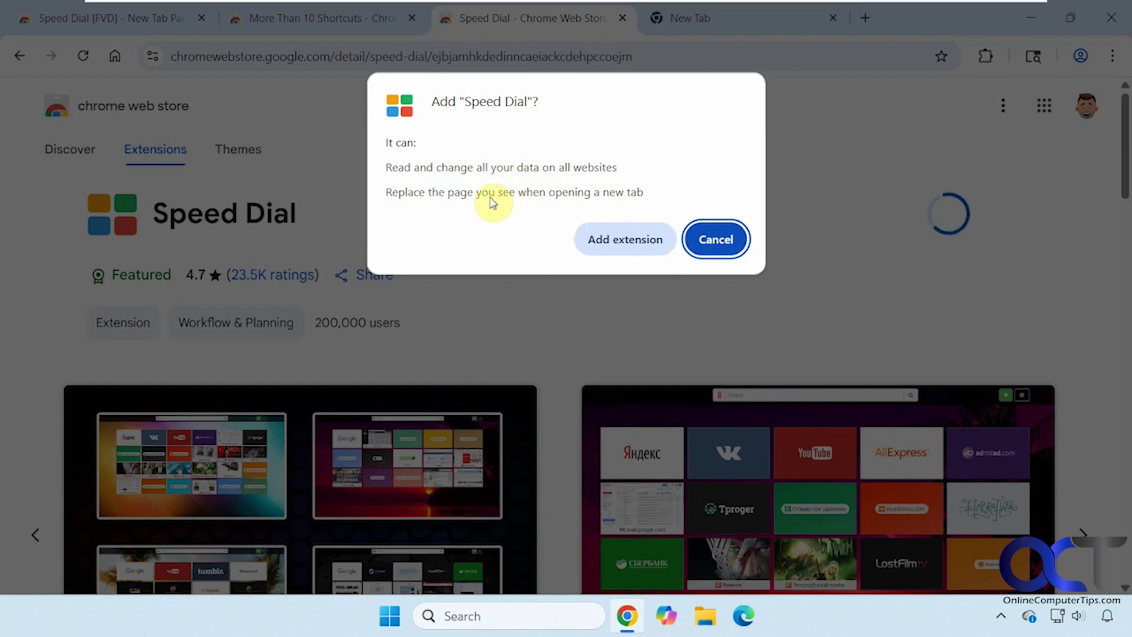
pyautogui.click(616, 241)
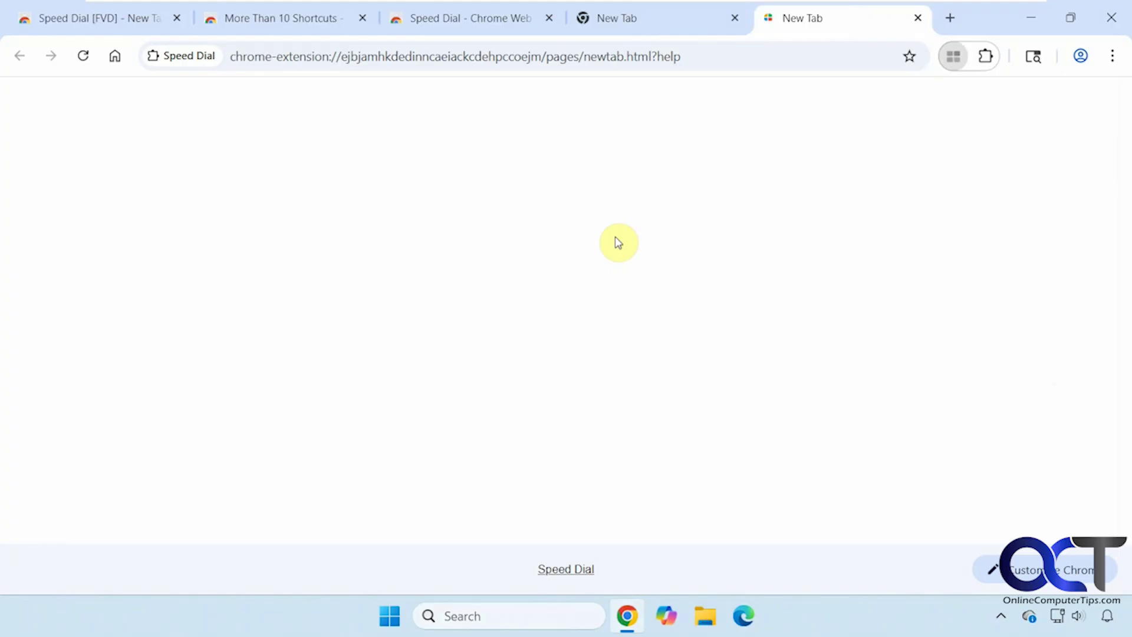
pyautogui.scroll(-2, 604, 236)
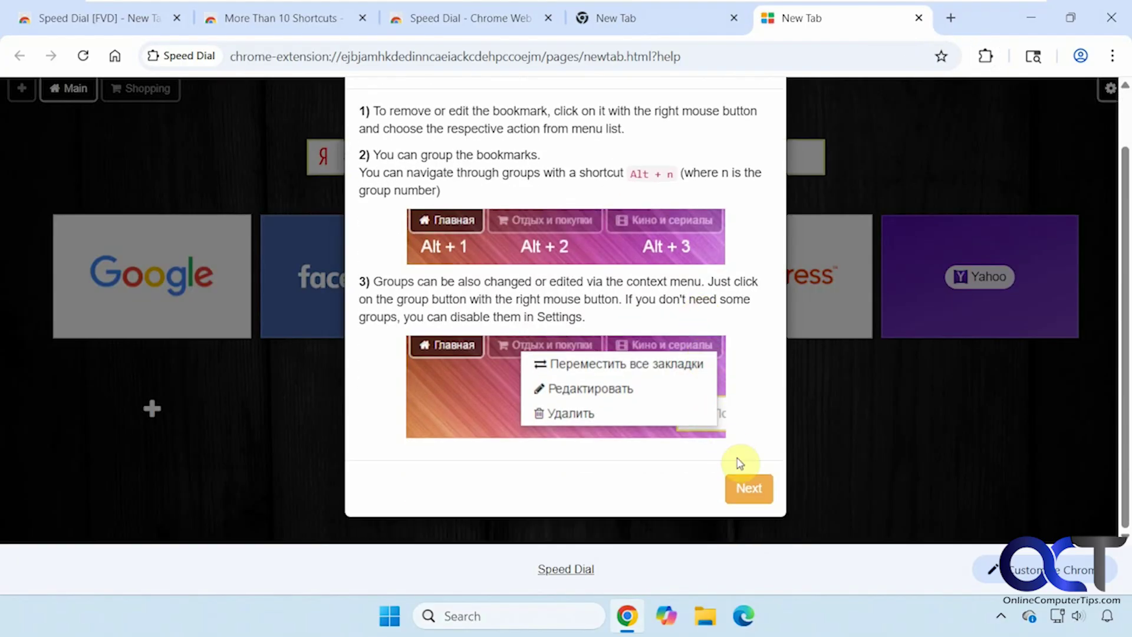
pyautogui.click(750, 495)
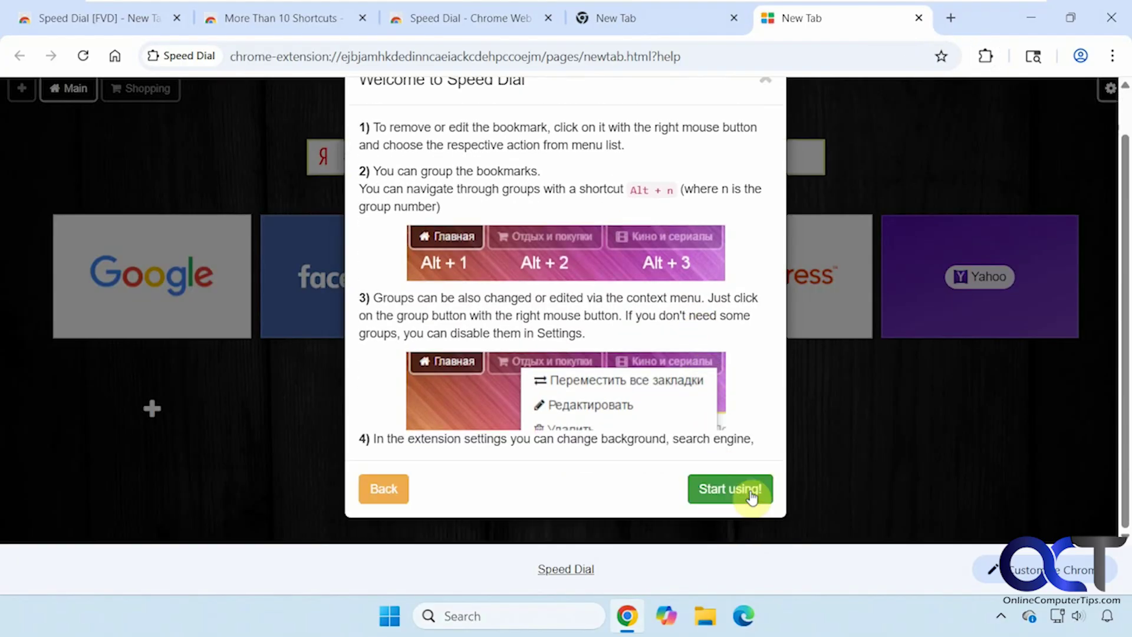
# Finish the welcome guide, then add dial 'OCT' linking to onlinecomputertips.com in group Main
pyautogui.click(748, 386)
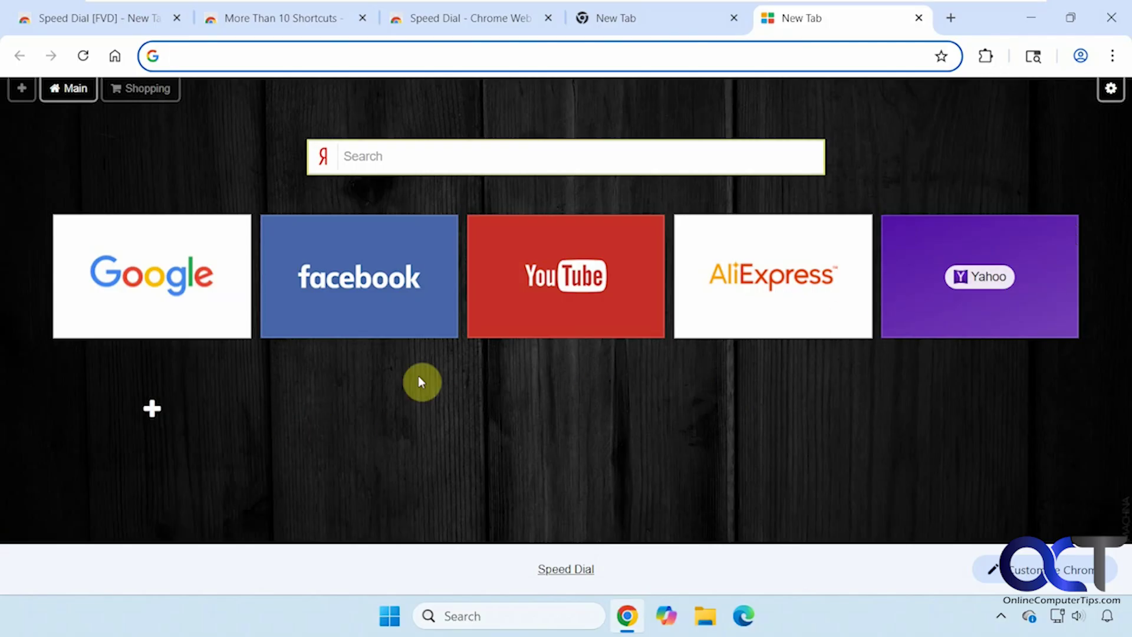
pyautogui.click(156, 405)
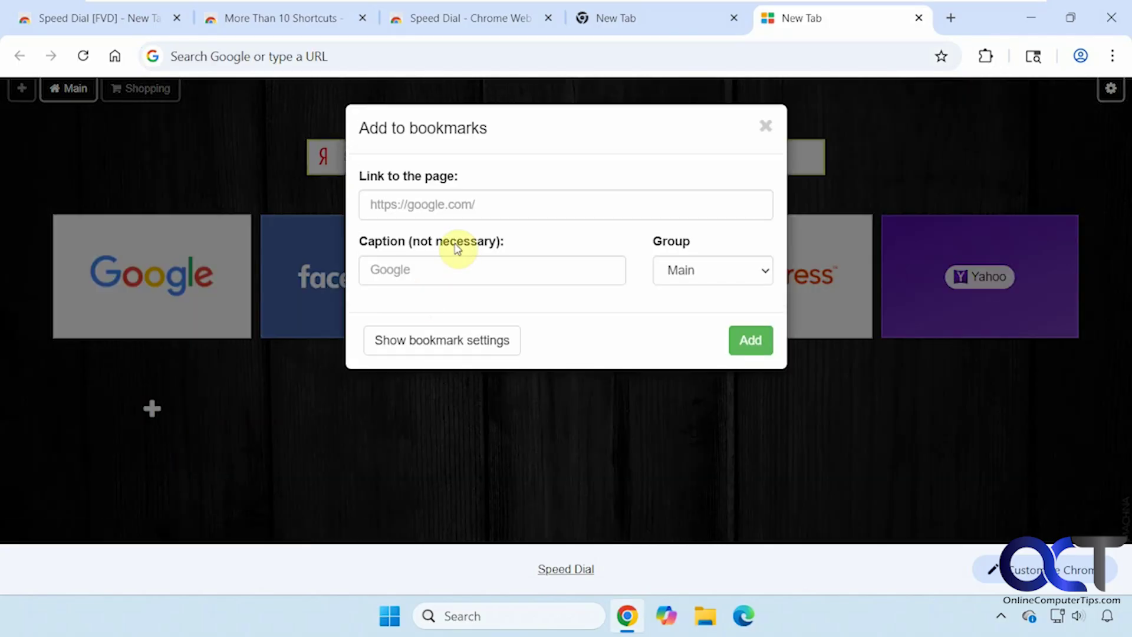
pyautogui.click(451, 204)
pyautogui.write('onlinecomputertips.com')
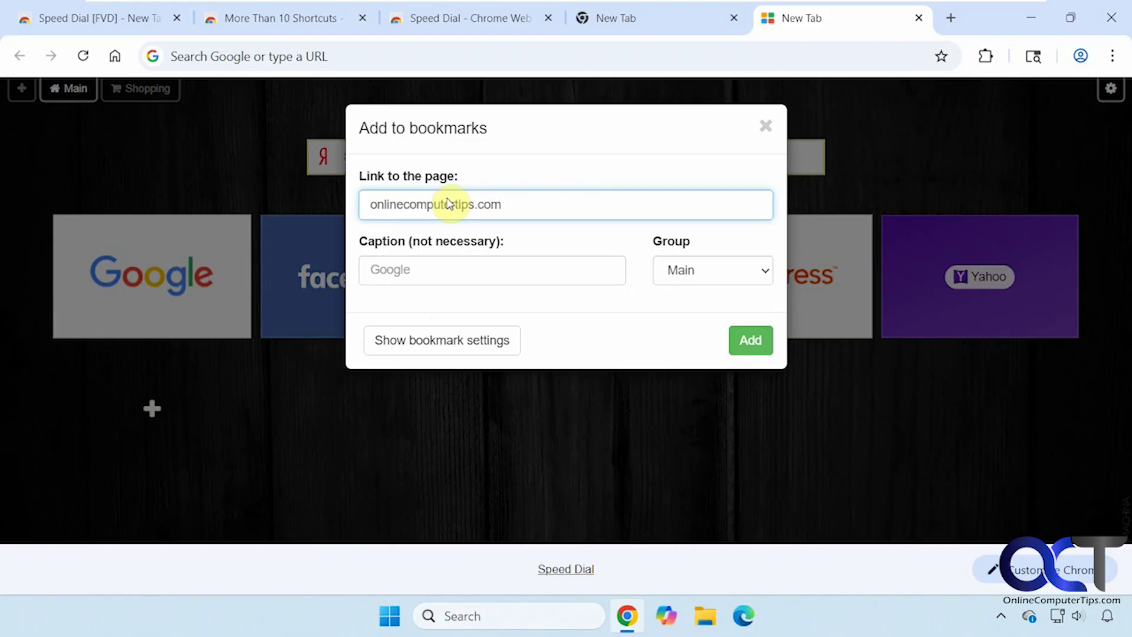
pyautogui.click(409, 270)
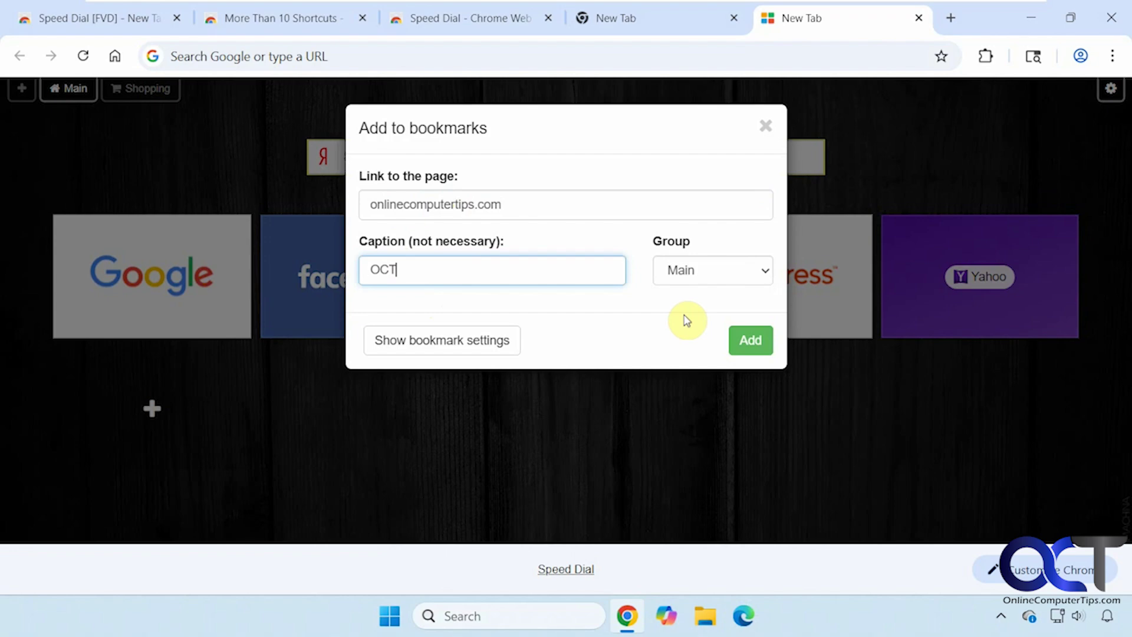
pyautogui.click(720, 282)
pyautogui.click(722, 289)
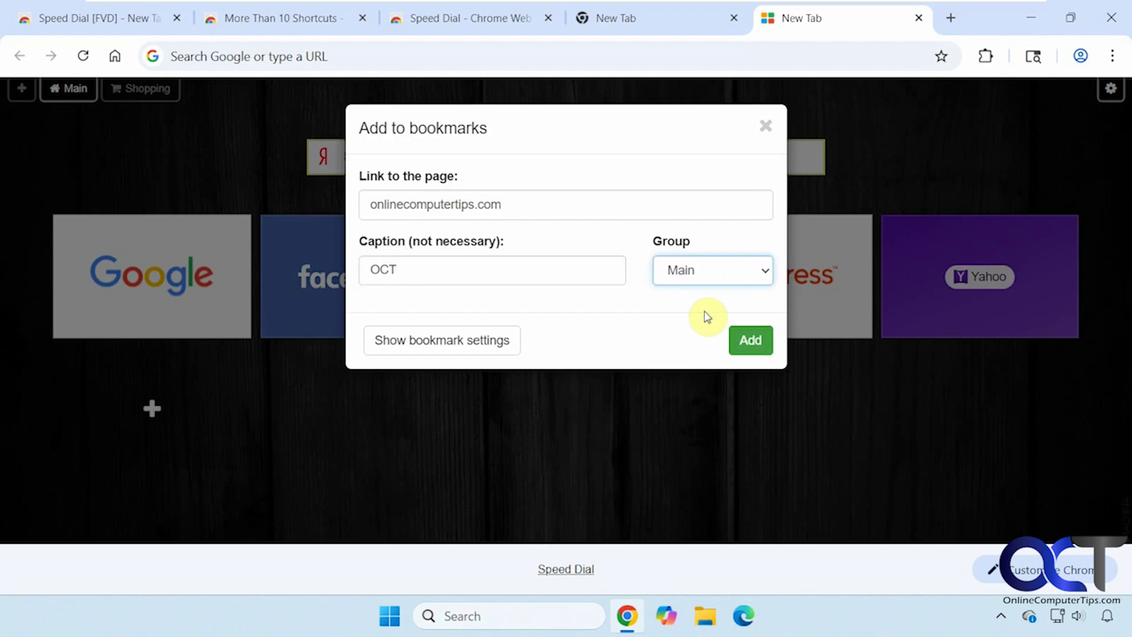
pyautogui.click(736, 345)
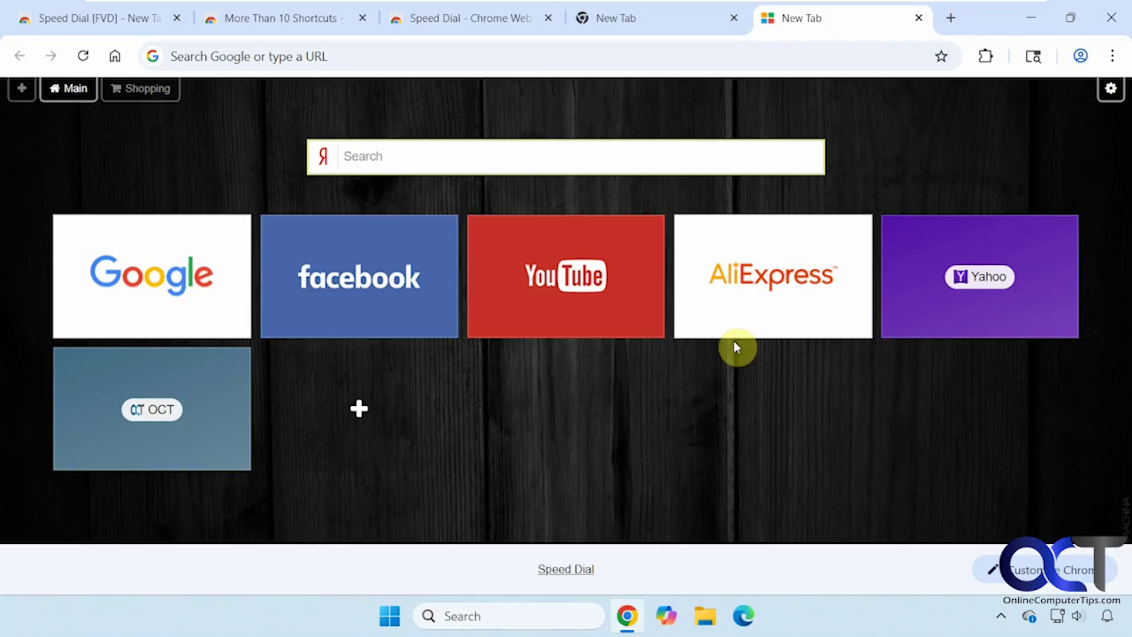
pyautogui.click(144, 100)
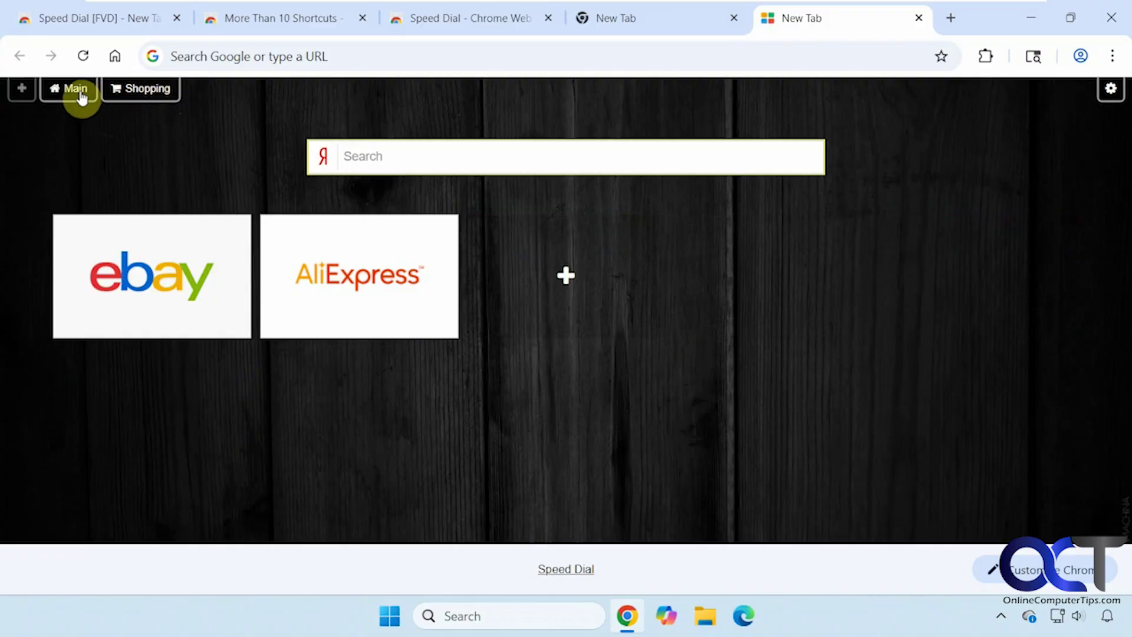
pyautogui.click(76, 90)
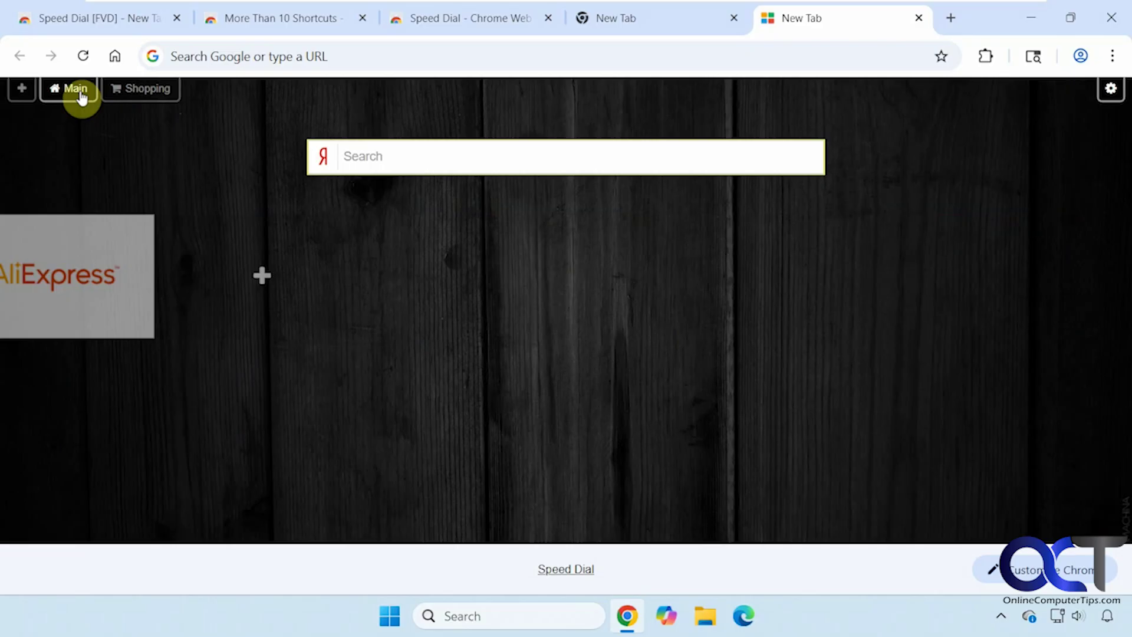
pyautogui.click(23, 90)
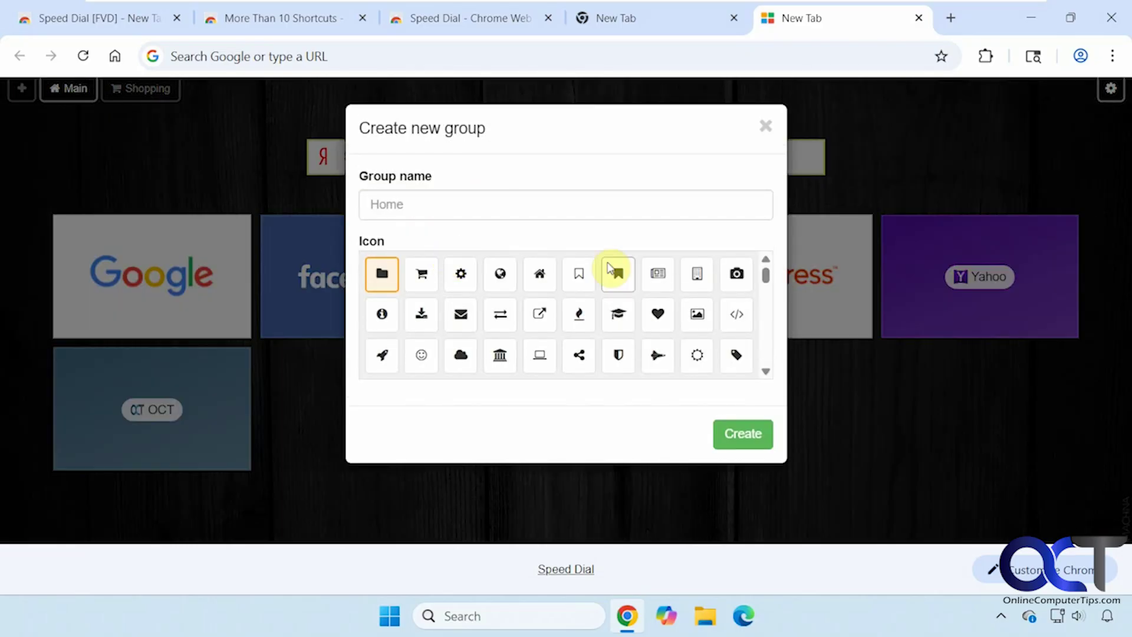
pyautogui.click(765, 127)
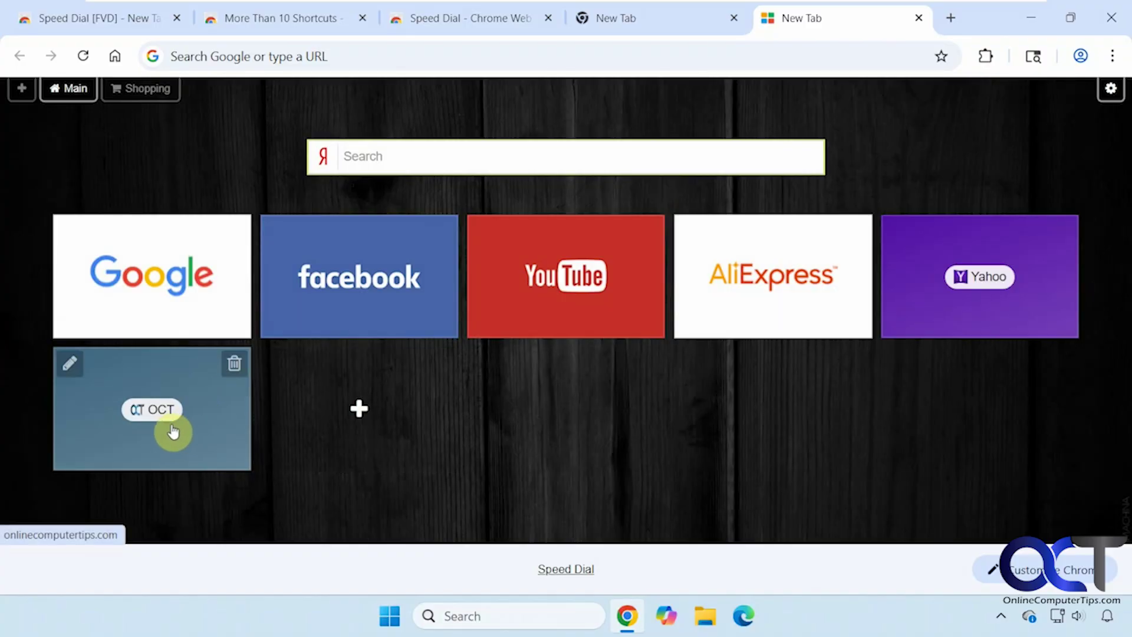
# Preview the OCT dial's thumbnail styles and choose style 1 with the centred favicon
pyautogui.click(70, 363)
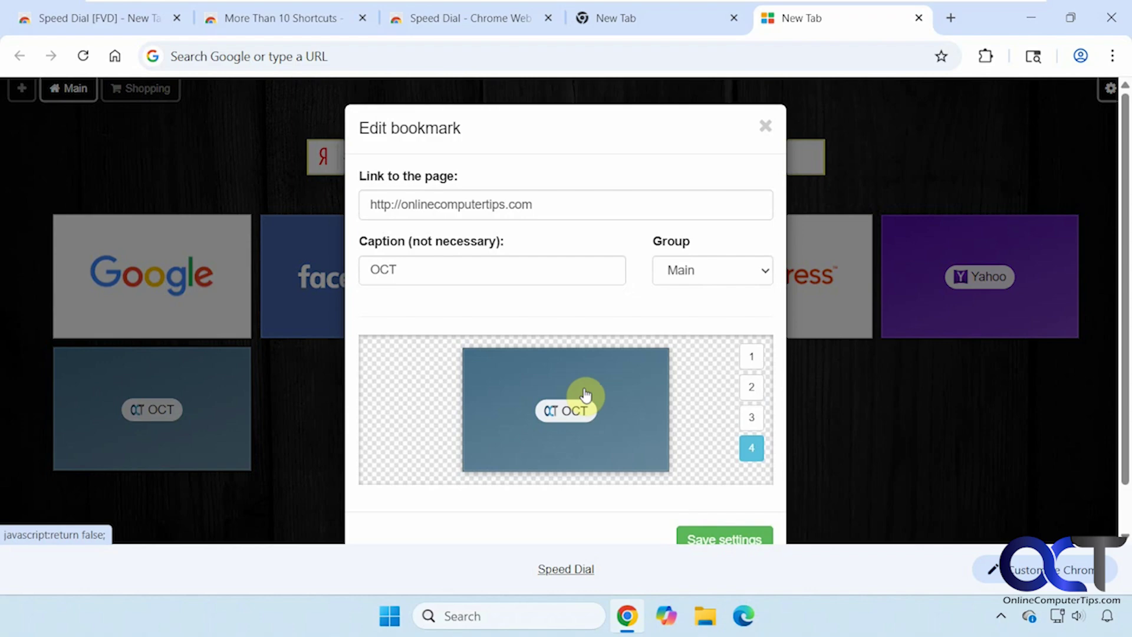
pyautogui.scroll(-1, 639, 319)
pyautogui.click(744, 373)
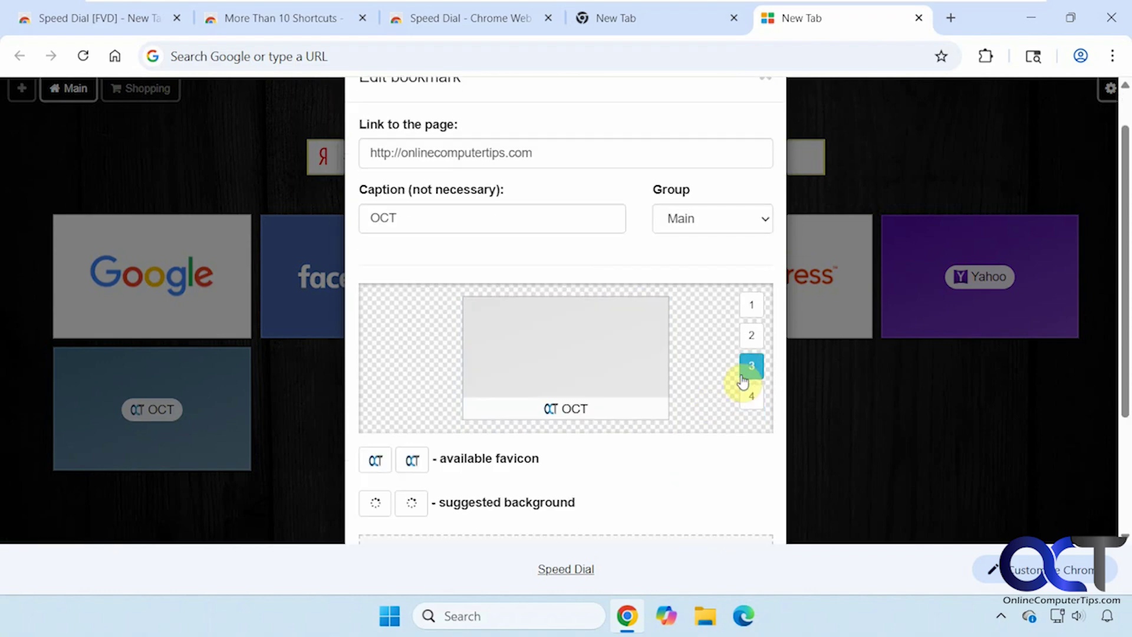
pyautogui.click(750, 338)
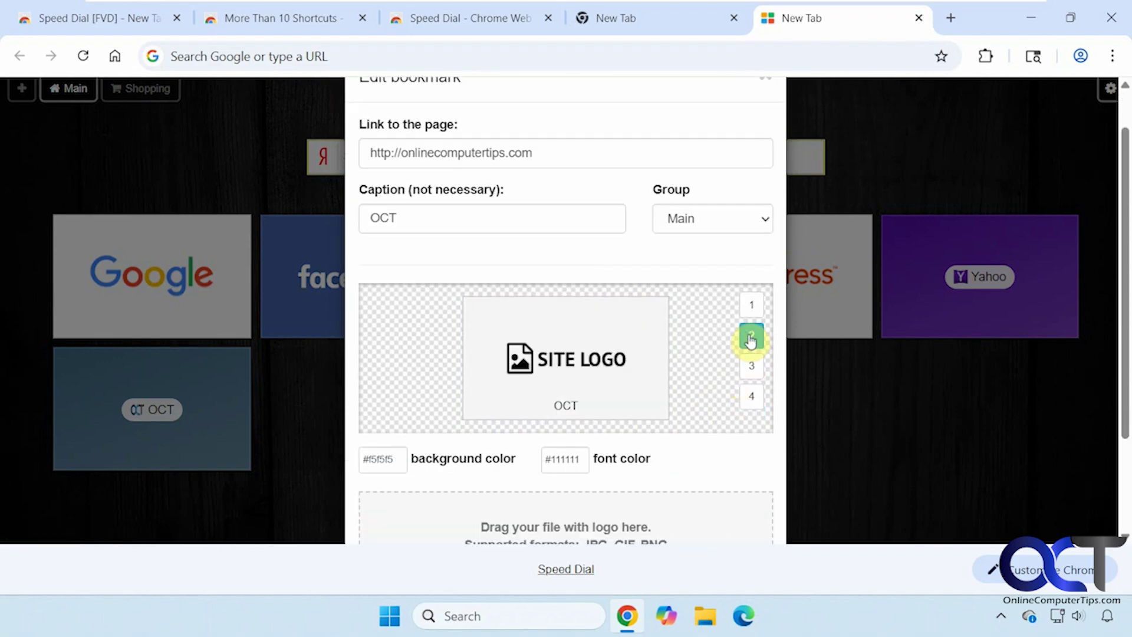
pyautogui.click(752, 306)
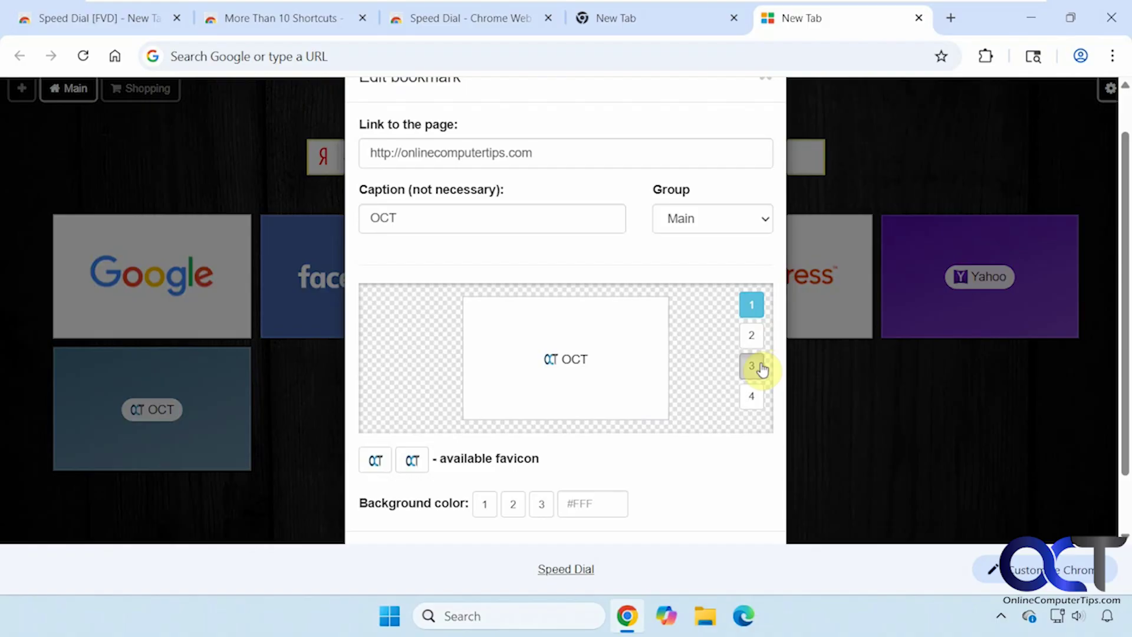
pyautogui.click(757, 367)
pyautogui.click(752, 305)
# Set the OCT dial's background colour to black #000000 and save the settings
pyautogui.click(584, 502)
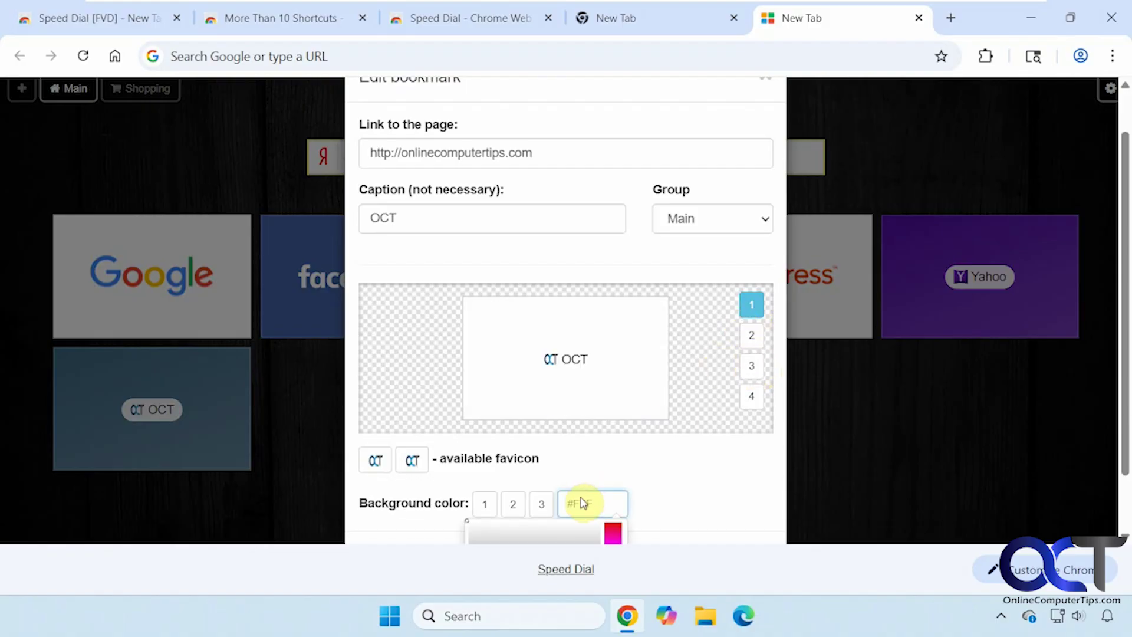
pyautogui.scroll(-1, 1126, 463)
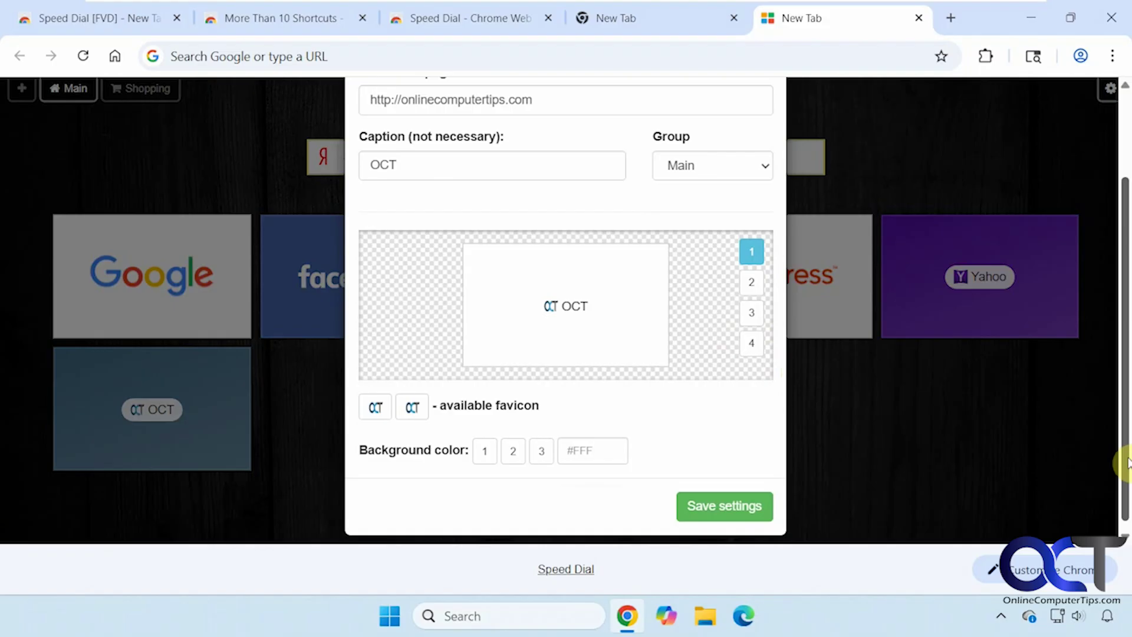
pyautogui.scroll(-1, 1127, 463)
pyautogui.click(598, 435)
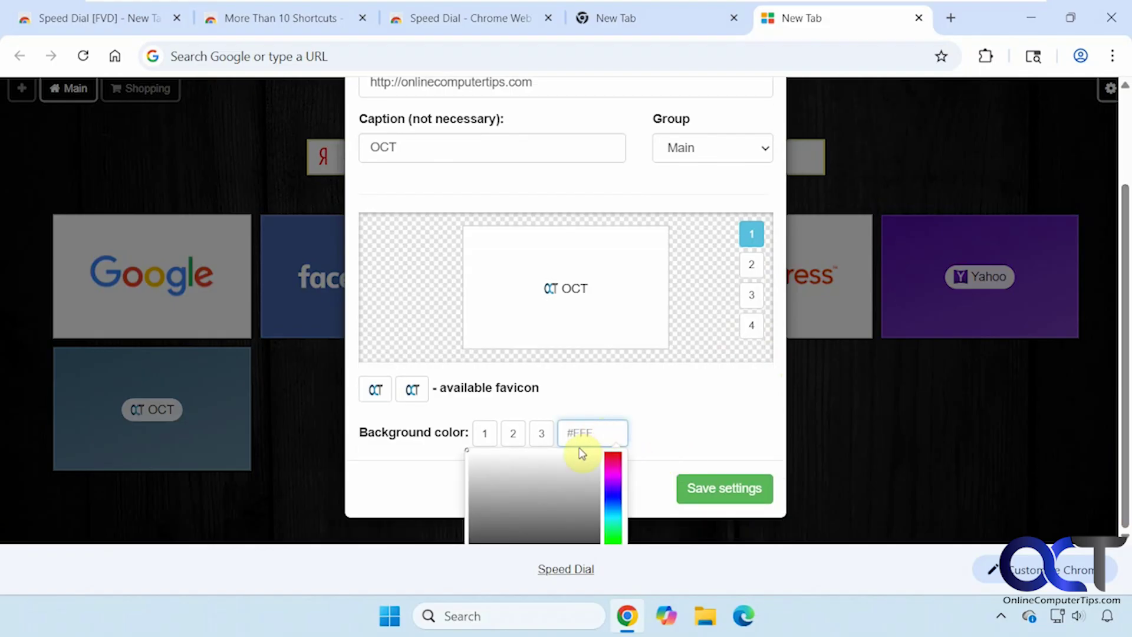
pyautogui.click(611, 494)
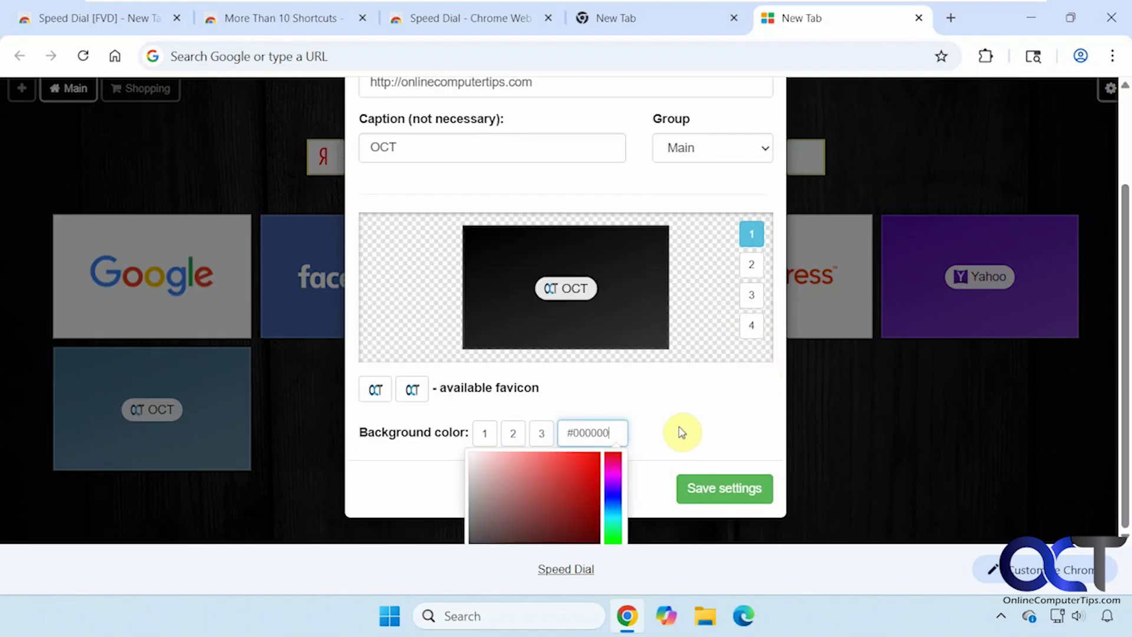
pyautogui.click(712, 485)
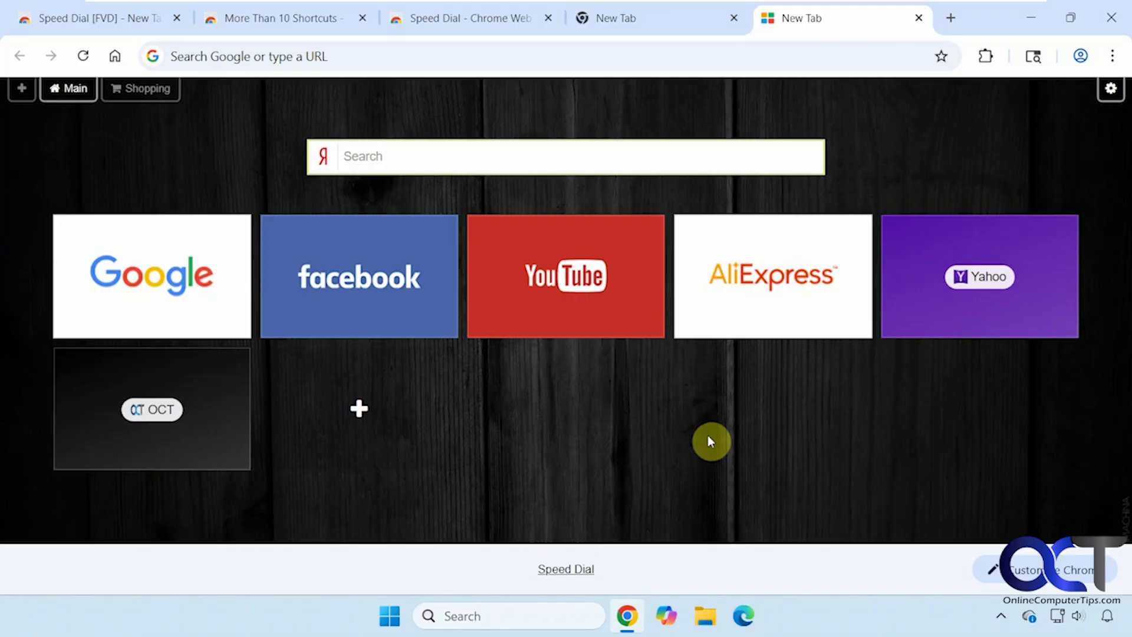
# Visit onlinecomputertips.com through the OCT dial, return to Speed Dial, and open the dial's context menu
pyautogui.click(206, 410)
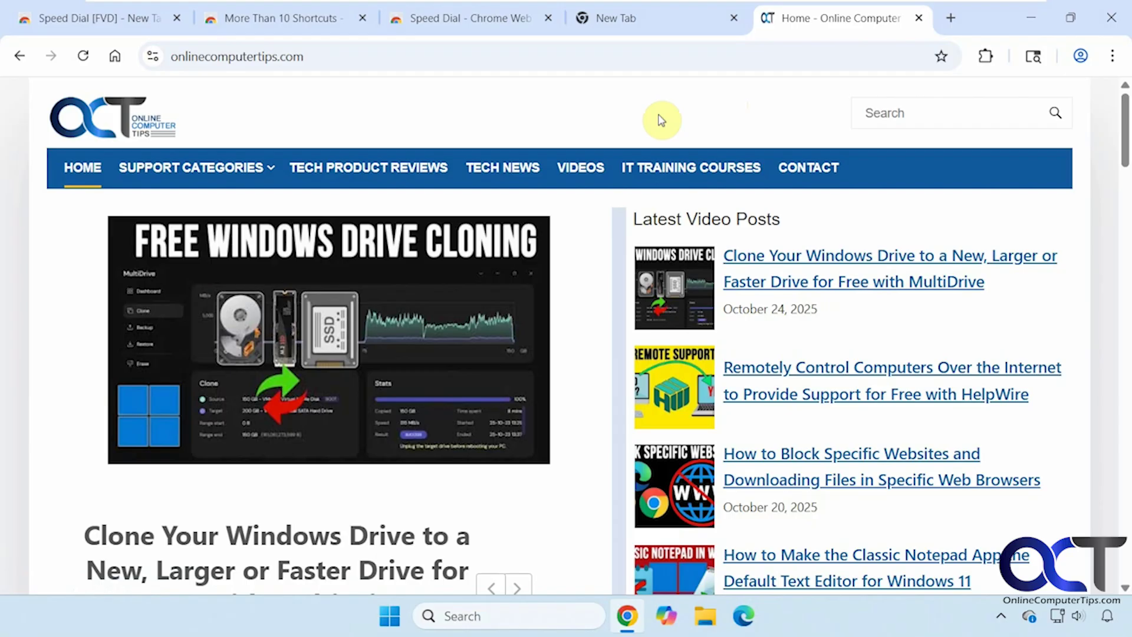
pyautogui.click(21, 57)
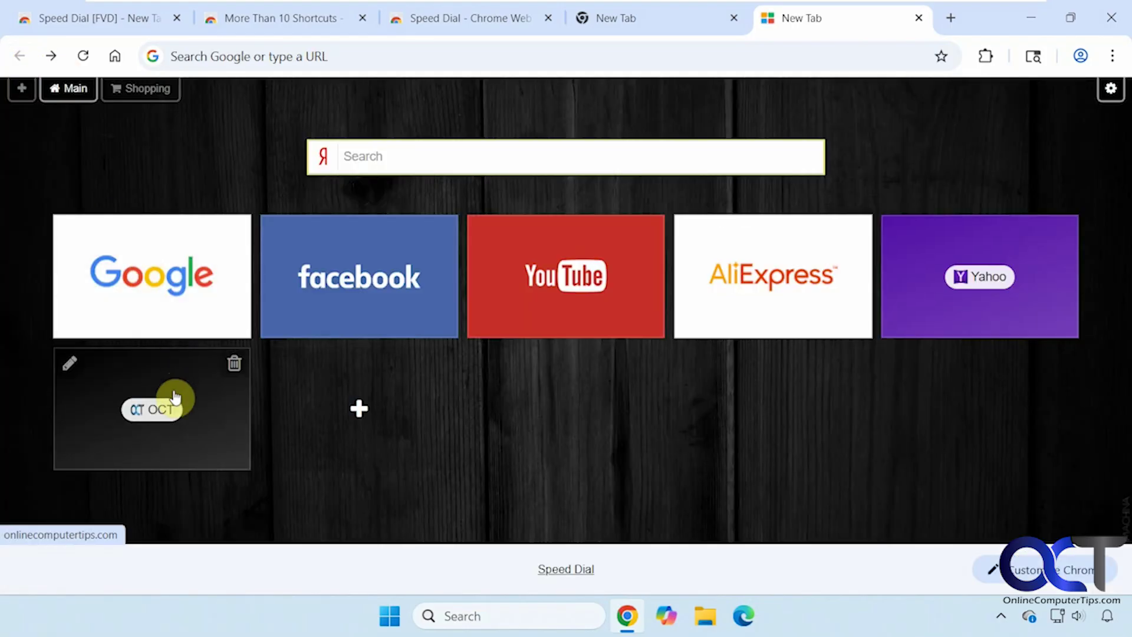
pyautogui.rightClick(176, 396)
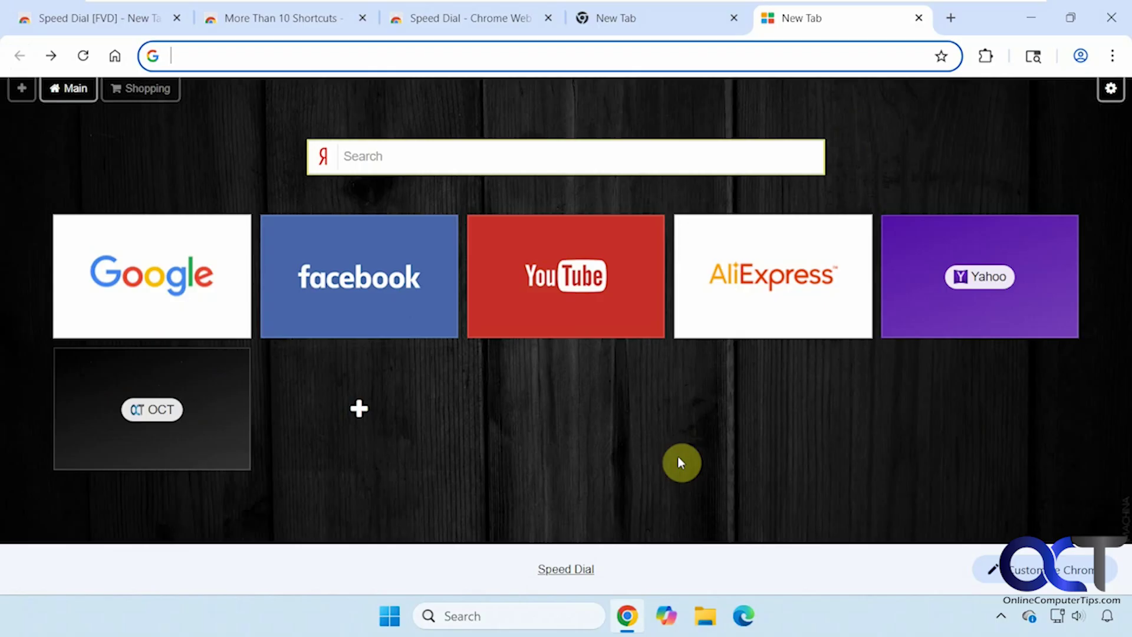
# In Speed Dial settings, set the default search engine to Google
pyautogui.click(1112, 95)
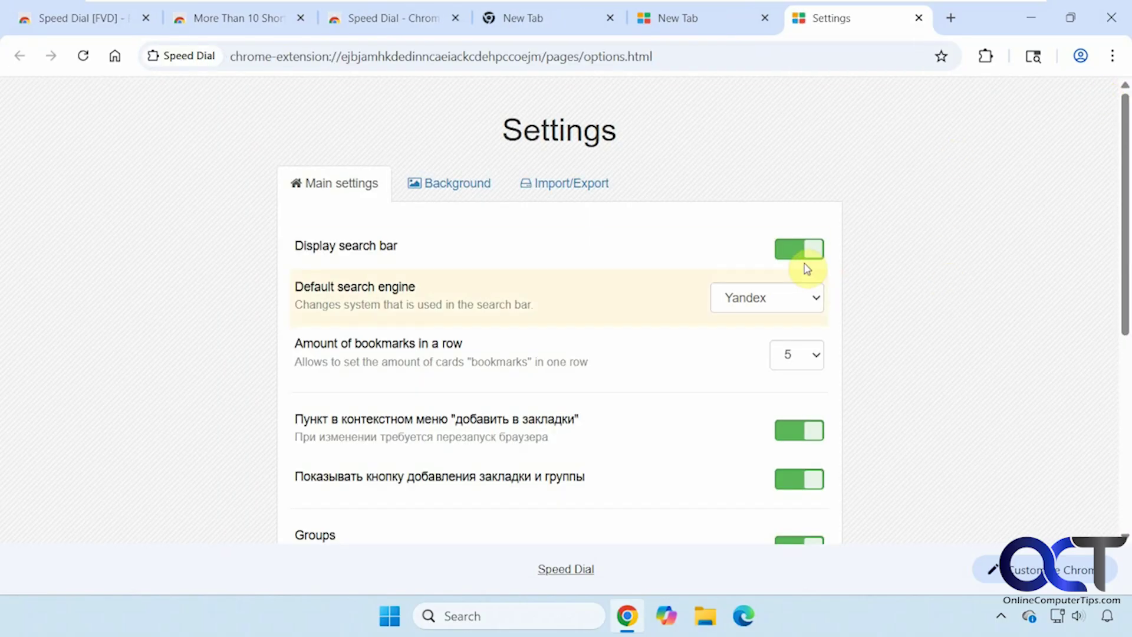
pyautogui.click(813, 301)
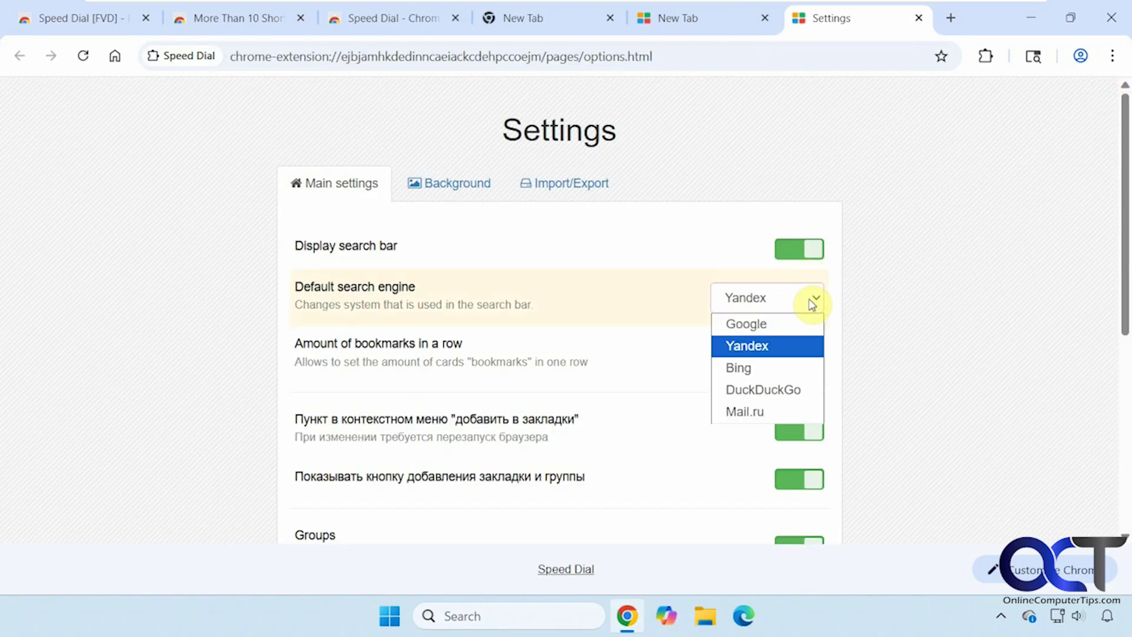
pyautogui.click(790, 324)
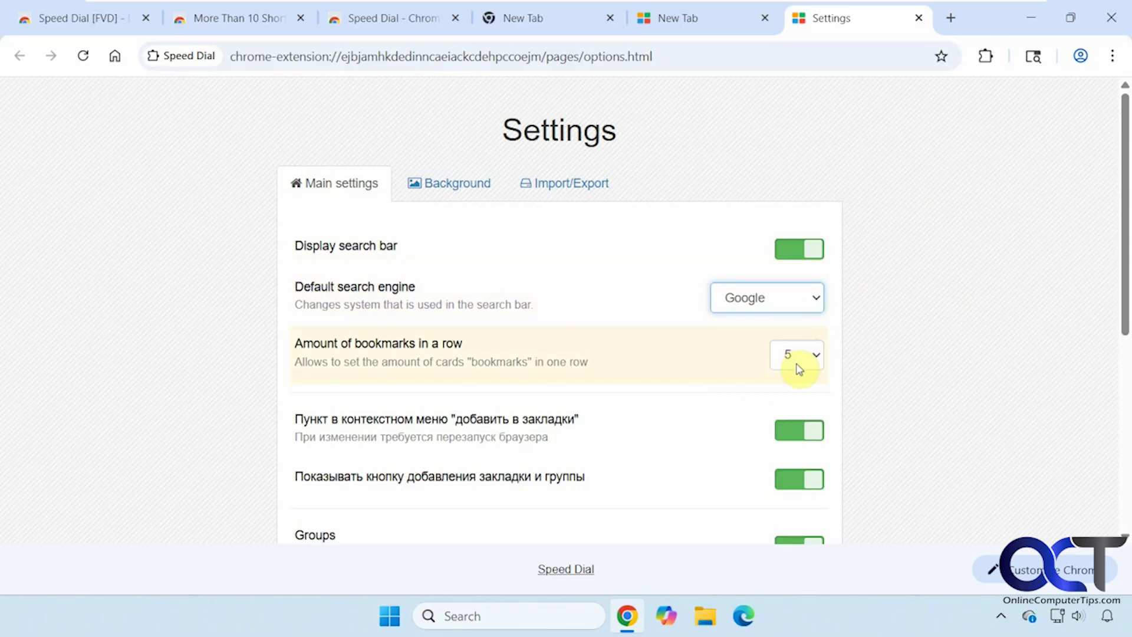
pyautogui.scroll(-1, 799, 369)
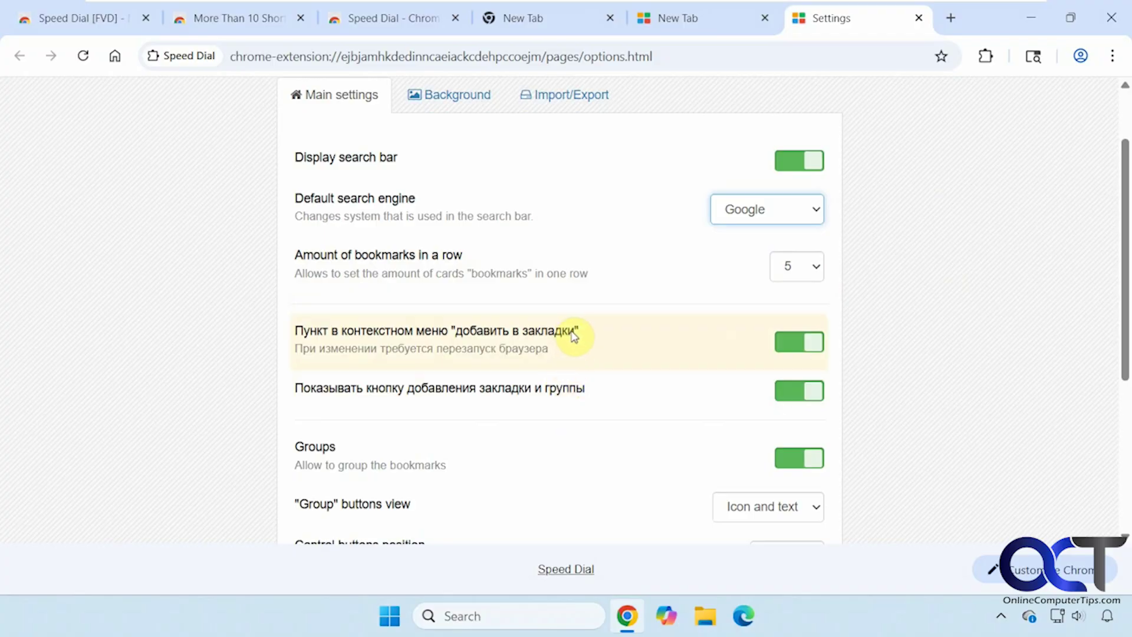
# Translate a selected Russian label, then the full settings page, into English
pyautogui.moveTo(588, 337); pyautogui.dragTo(289, 334)
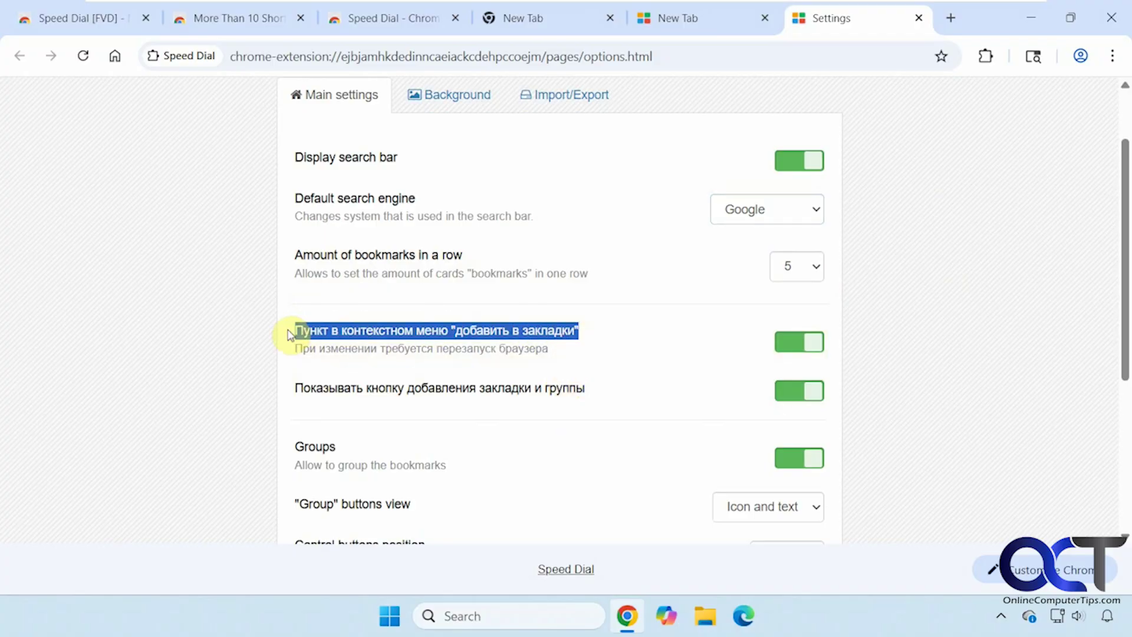
pyautogui.rightClick(312, 332)
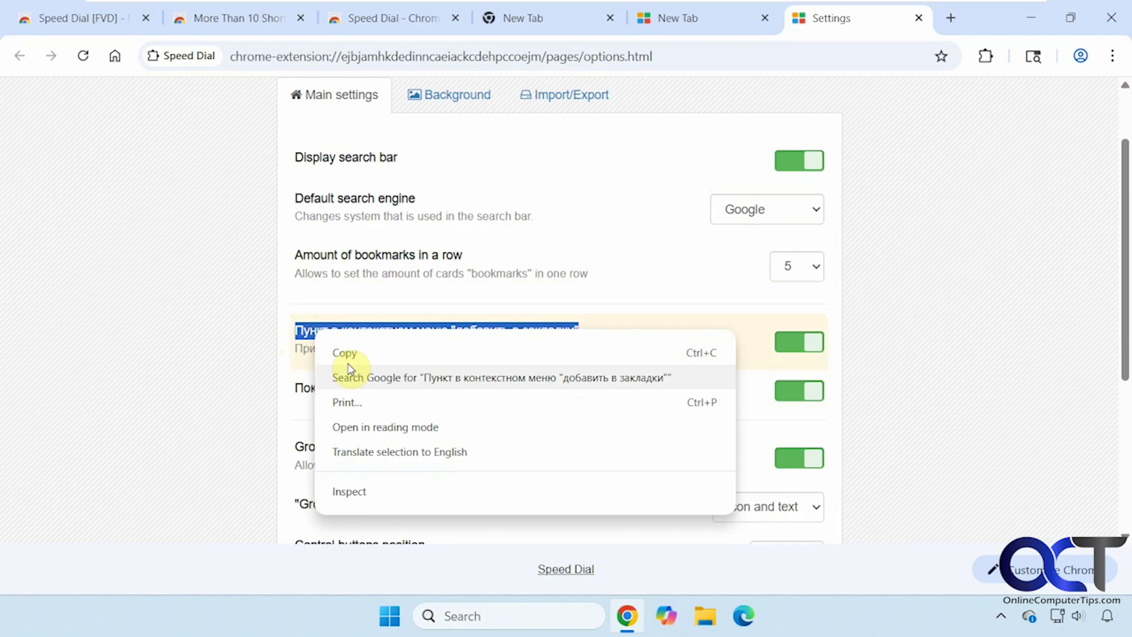
pyautogui.click(386, 451)
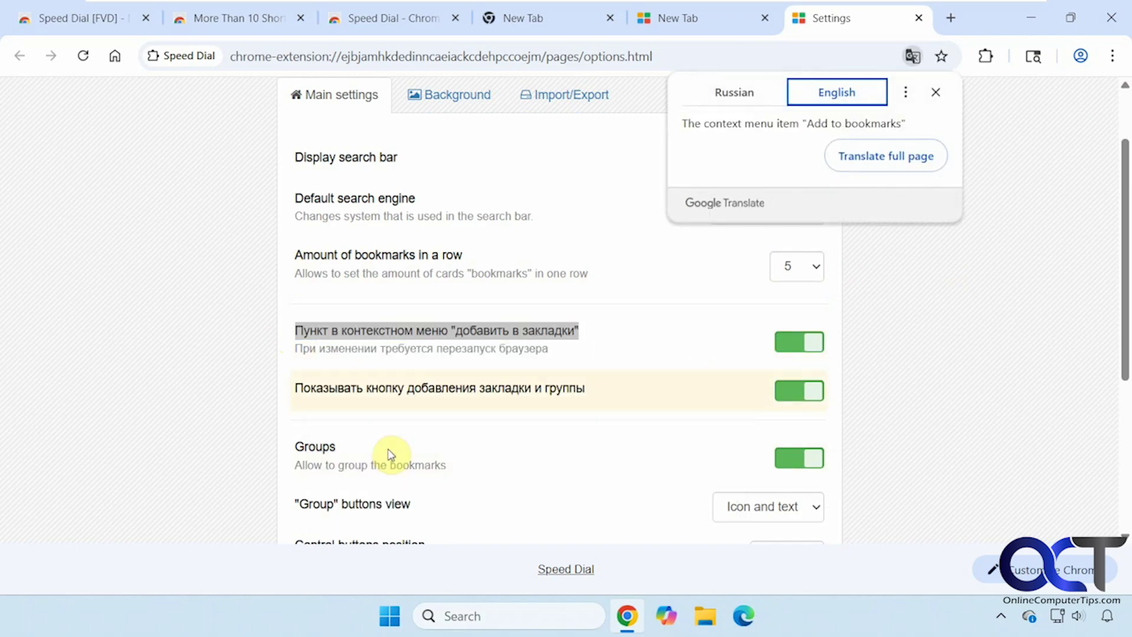
pyautogui.click(874, 160)
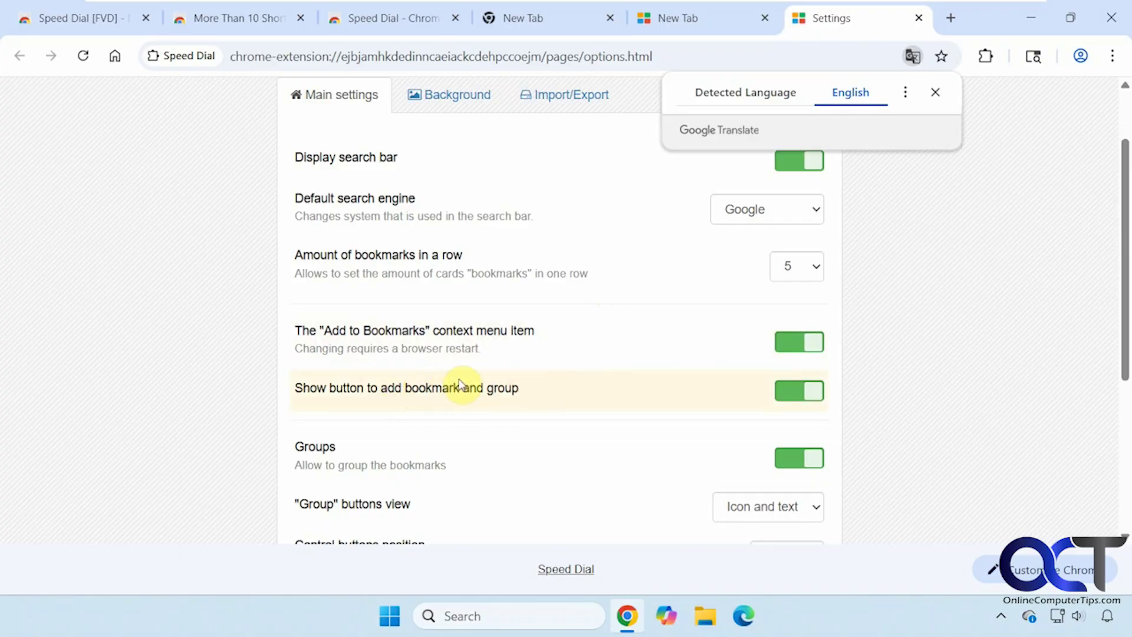
pyautogui.scroll(-3, 523, 399)
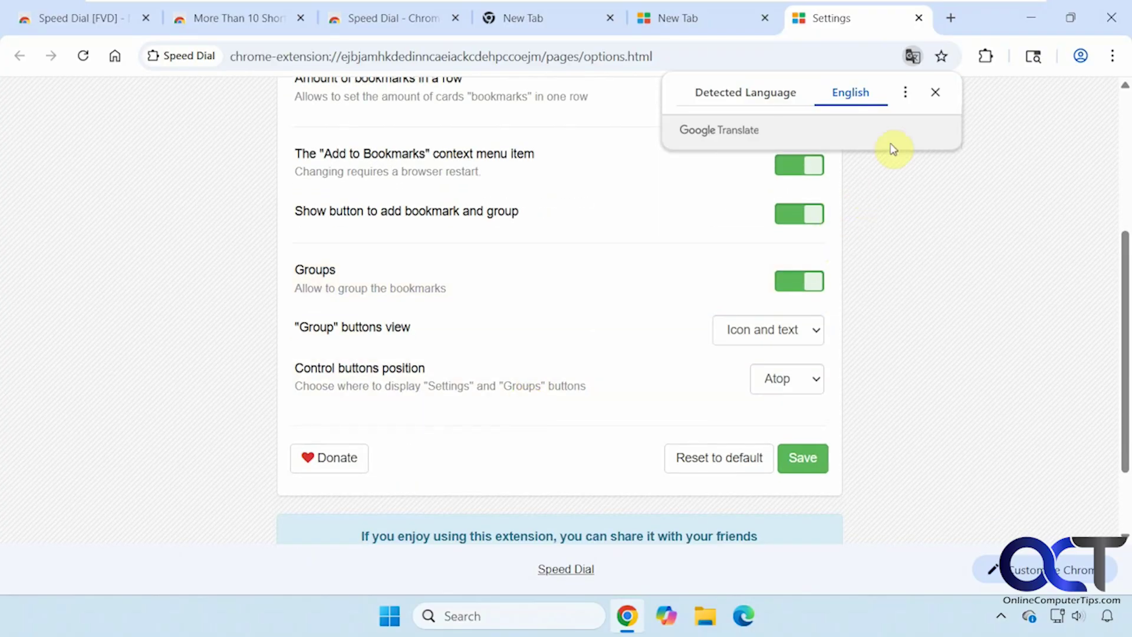
pyautogui.click(934, 95)
pyautogui.scroll(1, 967, 287)
pyautogui.scroll(3, 967, 287)
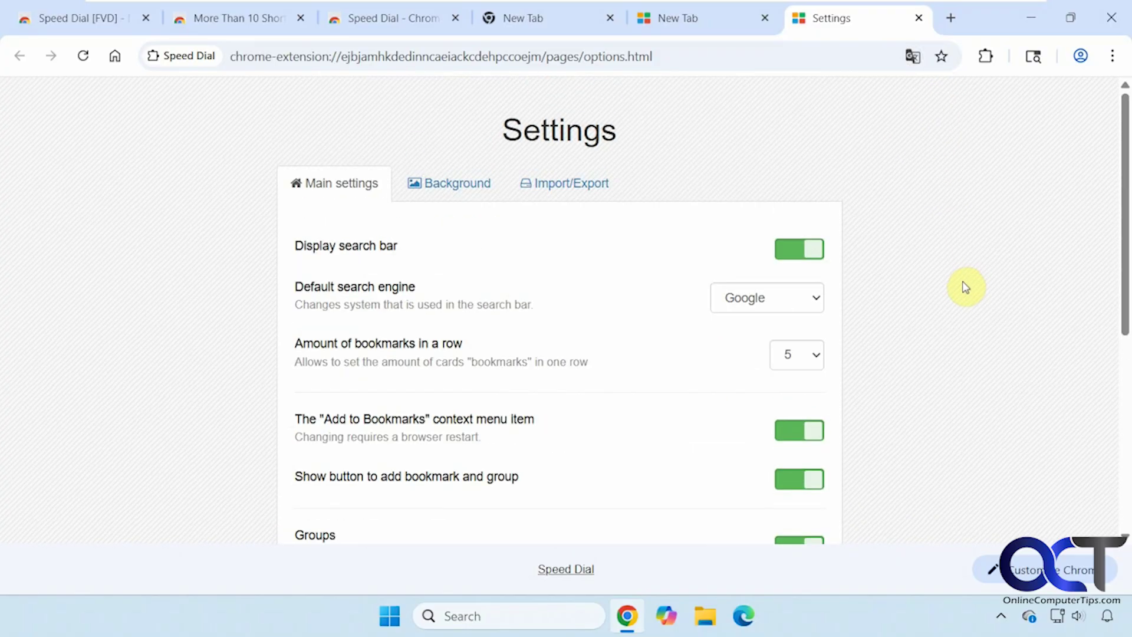
# Browse the standard Background thumbnails, then switch to the Download from computer option
pyautogui.click(459, 187)
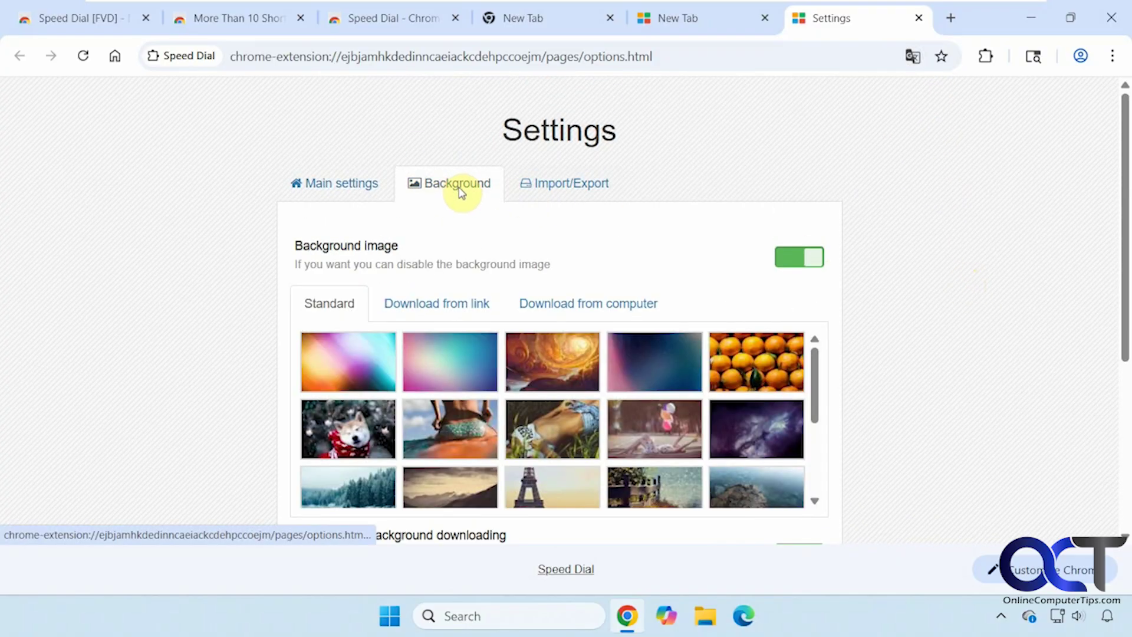
pyautogui.scroll(-6, 688, 401)
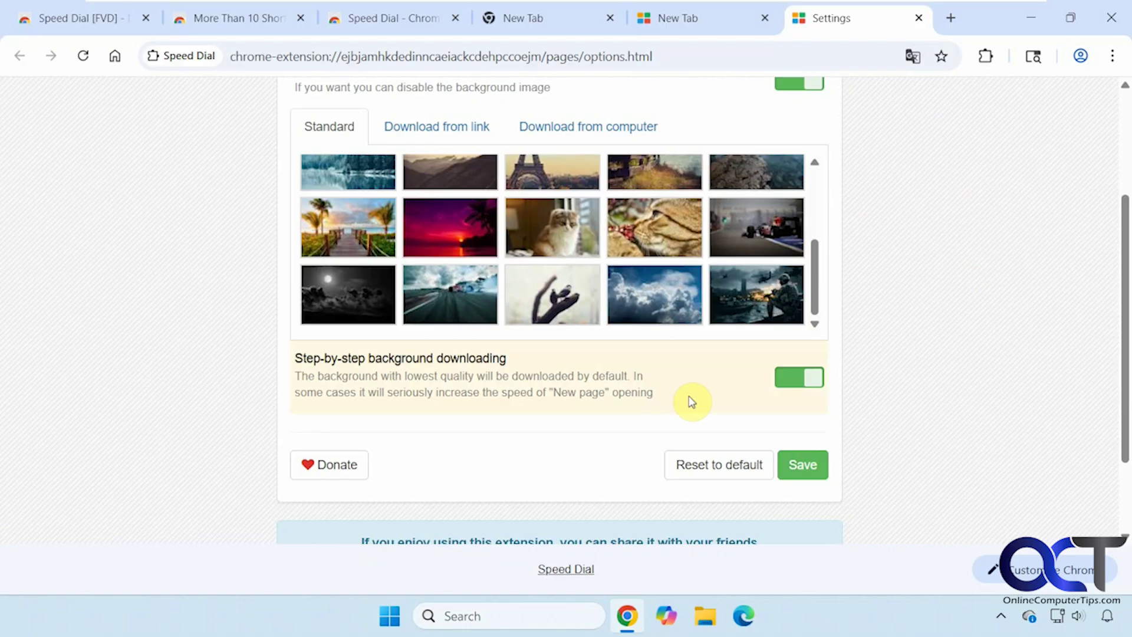
pyautogui.scroll(2, 684, 389)
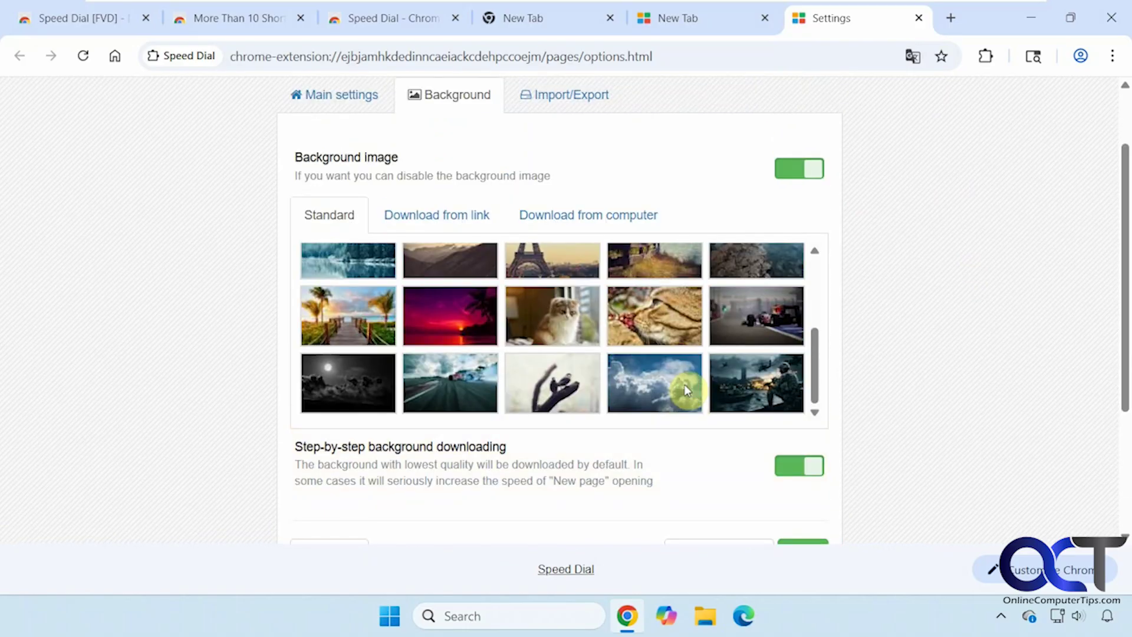
pyautogui.click(572, 224)
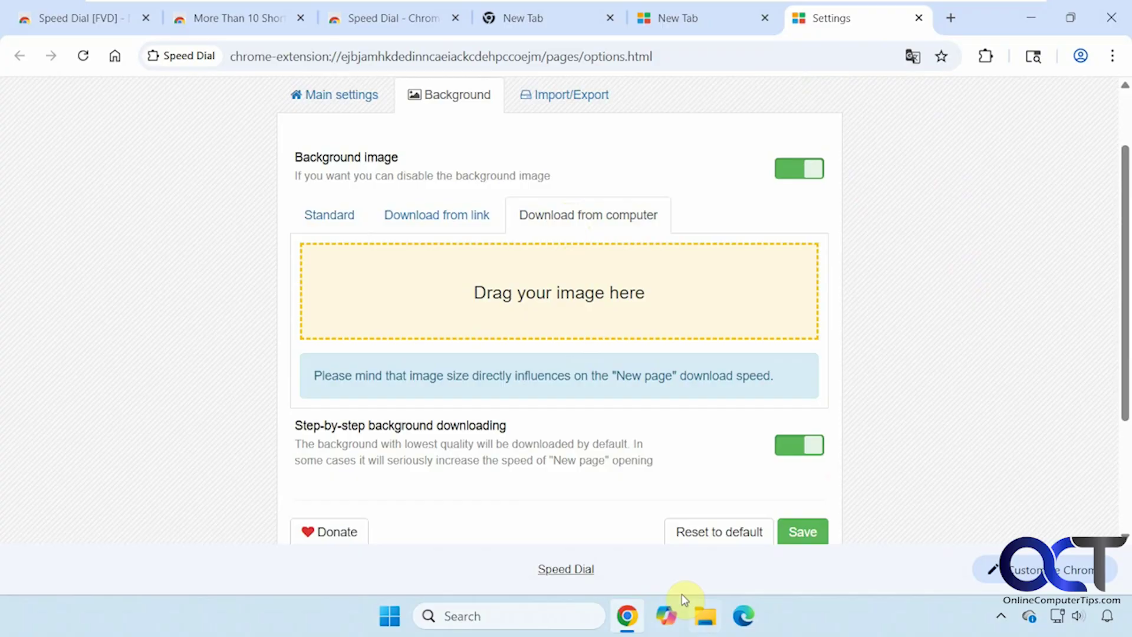
# Drag Background1 (2).jpg from File Explorer's Pictures folder into Speed Dial's drop area
pyautogui.click(705, 615)
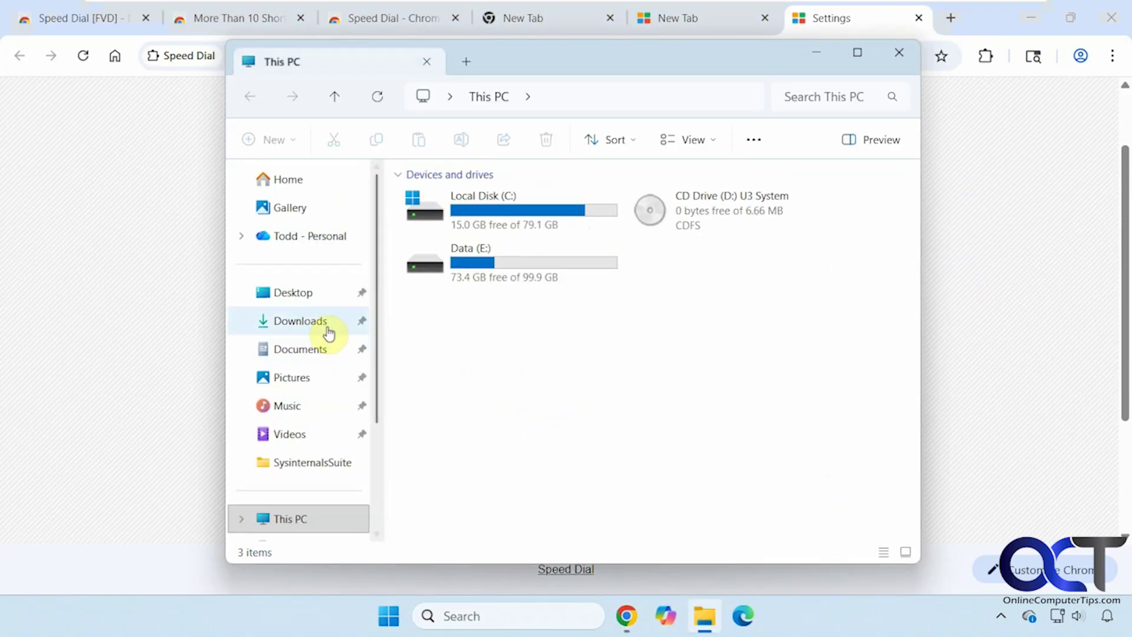
pyautogui.click(299, 378)
pyautogui.scroll(-6, 505, 379)
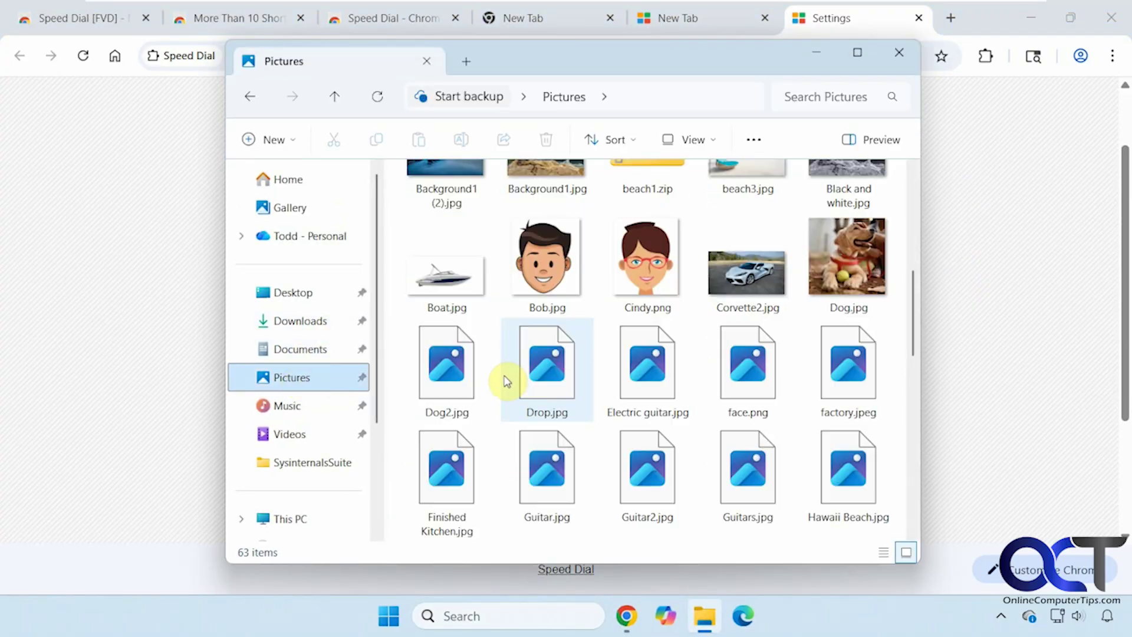
pyautogui.scroll(3, 504, 380)
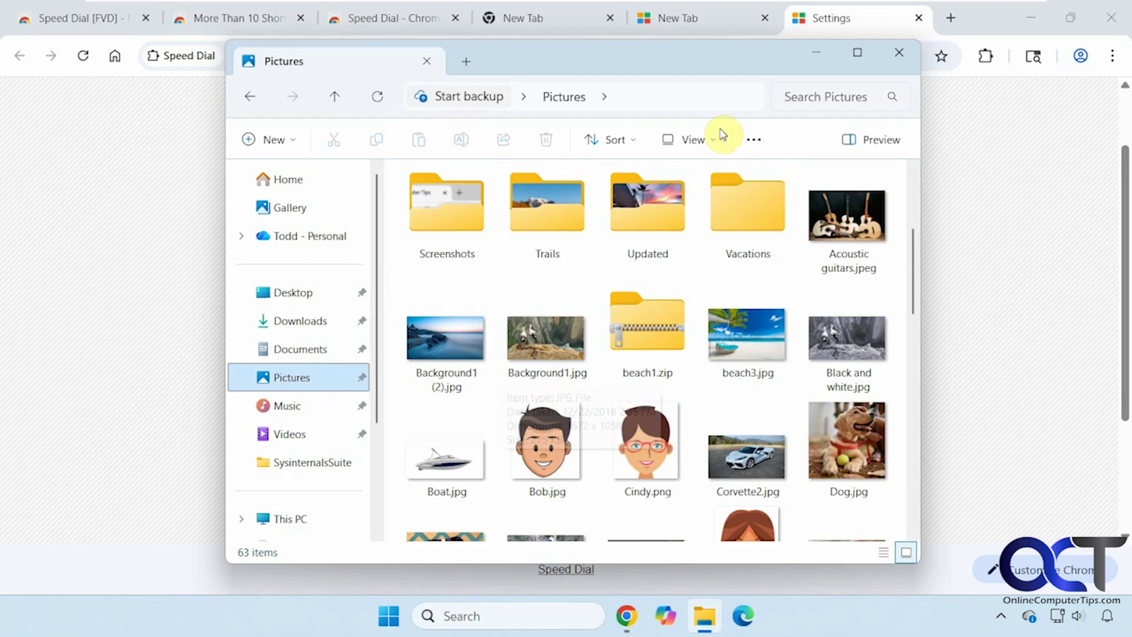
pyautogui.moveTo(791, 63); pyautogui.dragTo(554, 76)
pyautogui.moveTo(256, 346); pyautogui.dragTo(746, 320)
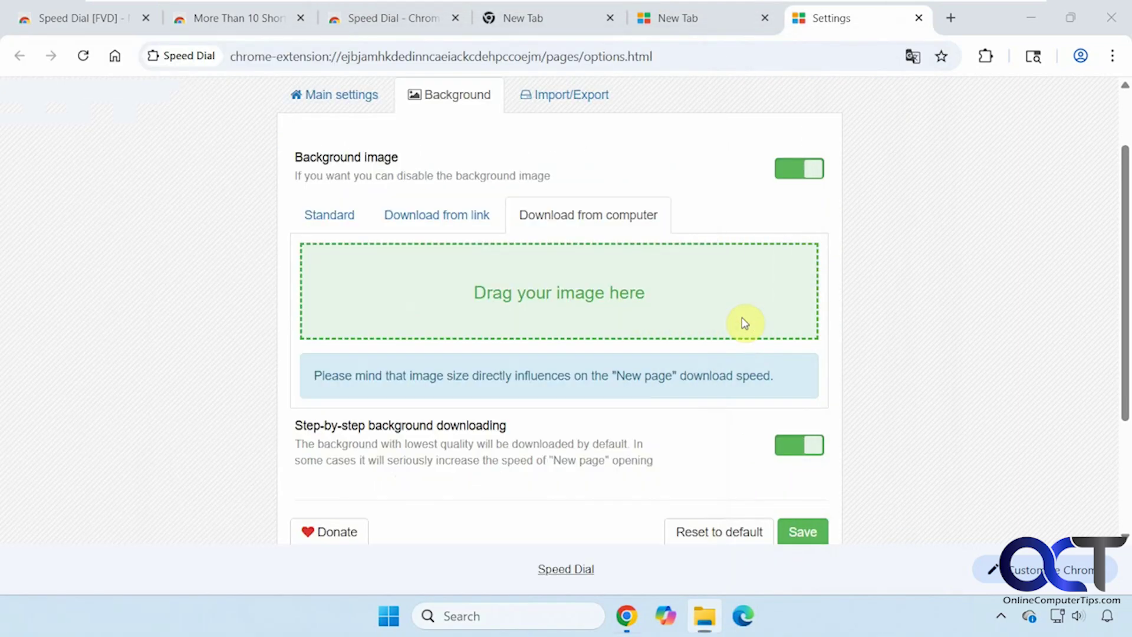
# Save the background settings, check Import/Export, and reload the new tab to show the seaside photo
pyautogui.click(803, 531)
pyautogui.click(559, 184)
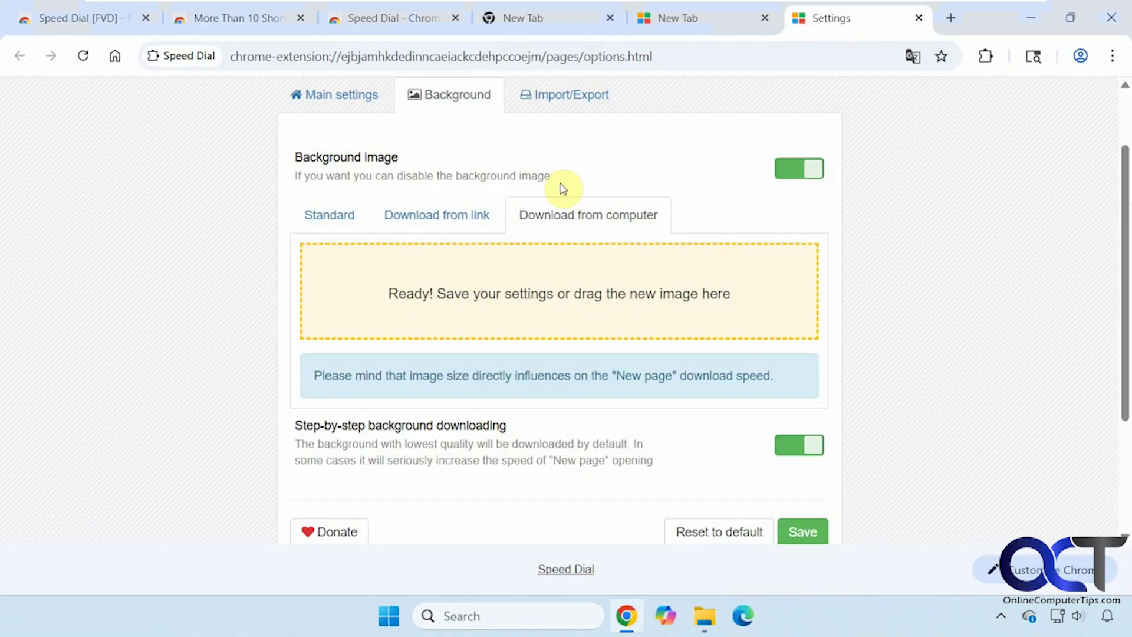
pyautogui.click(569, 96)
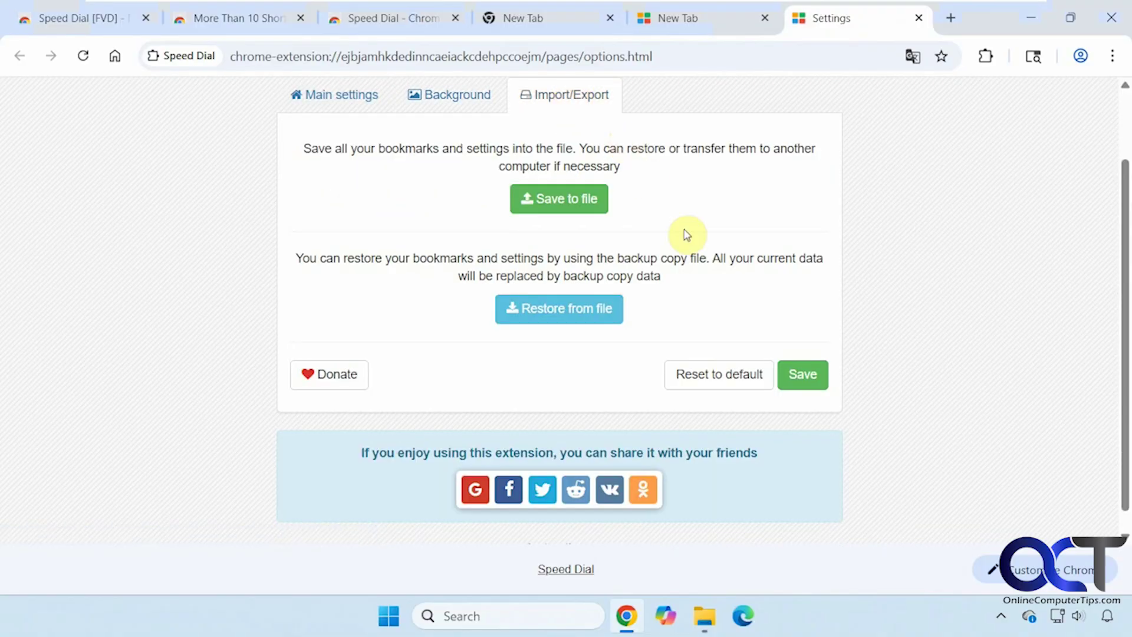
pyautogui.scroll(2, 684, 236)
pyautogui.click(732, 29)
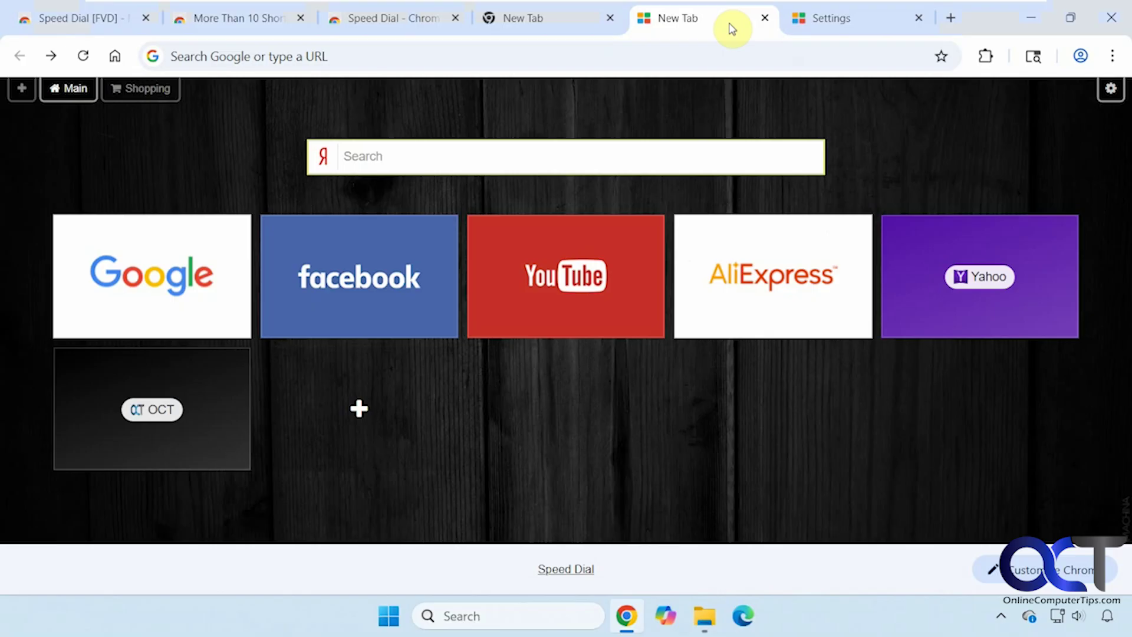
pyautogui.click(83, 56)
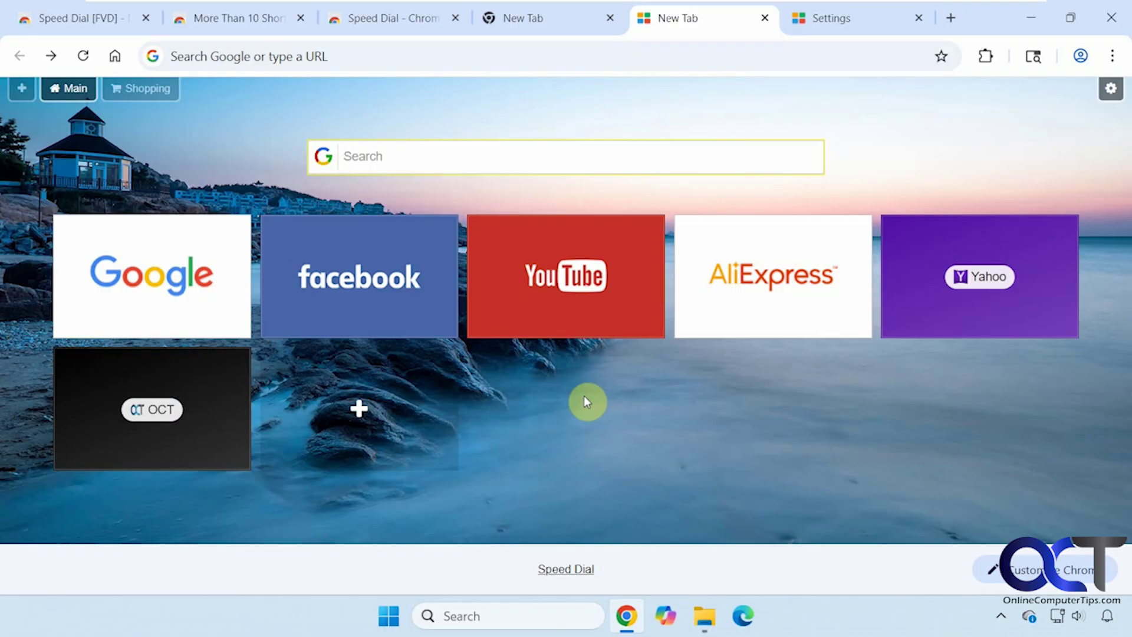
# Close the Speed Dial tabs and remove the Speed Dial extension from Chrome
pyautogui.click(765, 18)
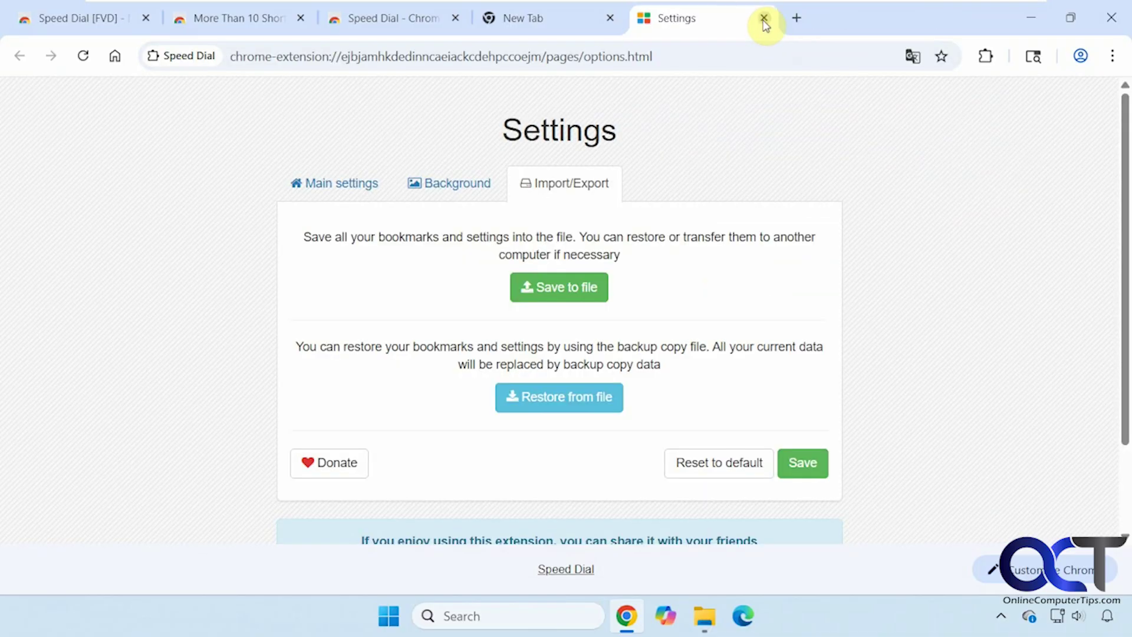
pyautogui.click(764, 18)
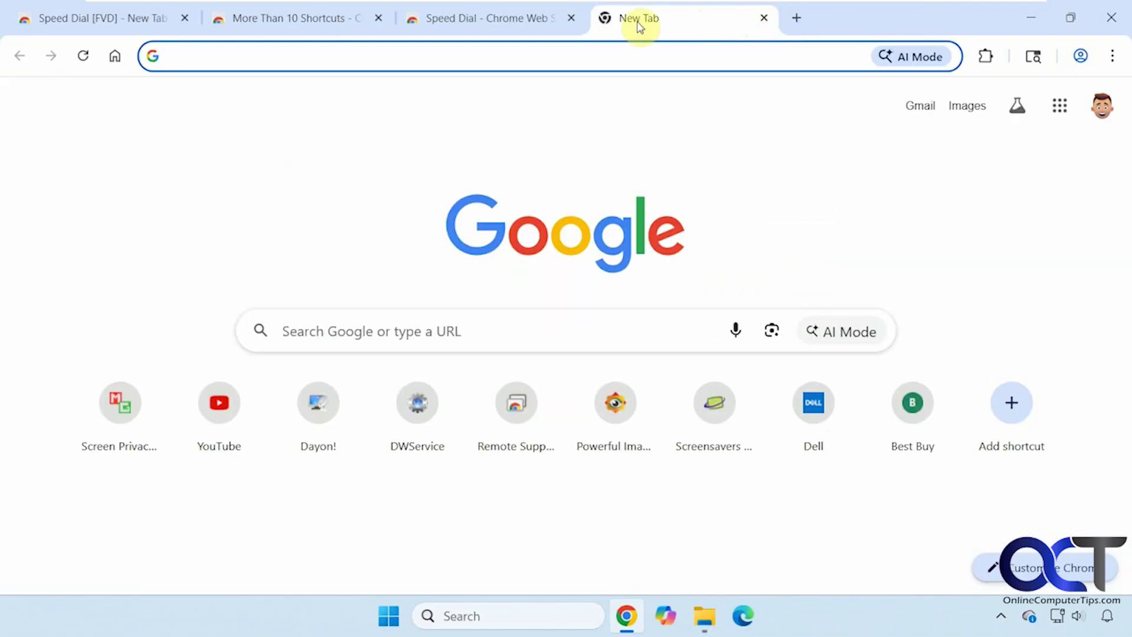
pyautogui.click(510, 28)
pyautogui.click(872, 200)
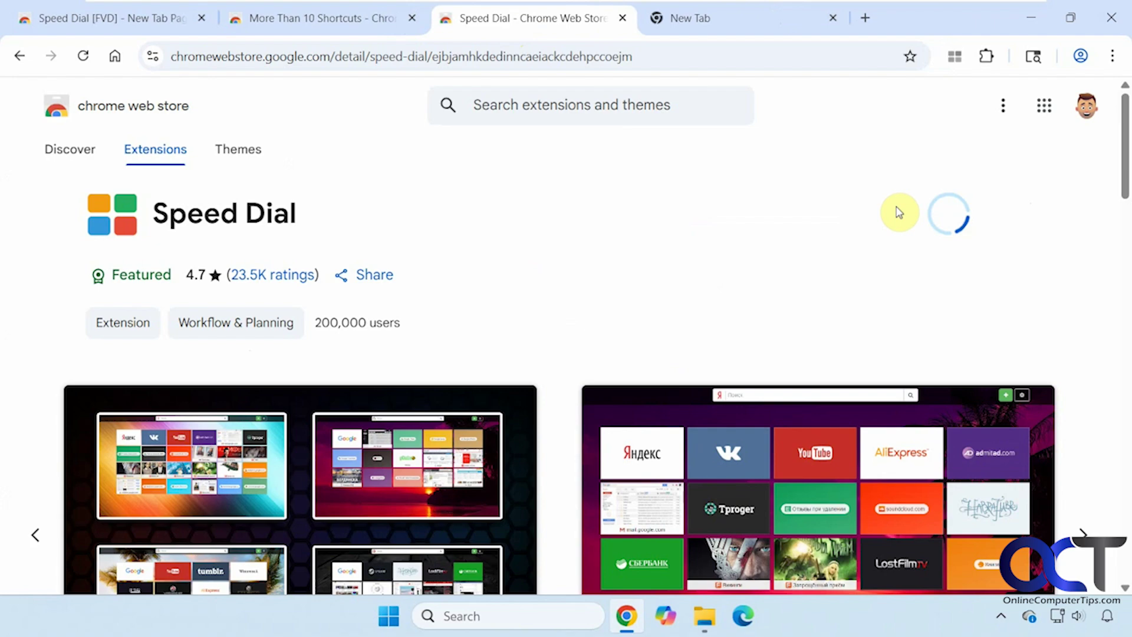
pyautogui.click(836, 198)
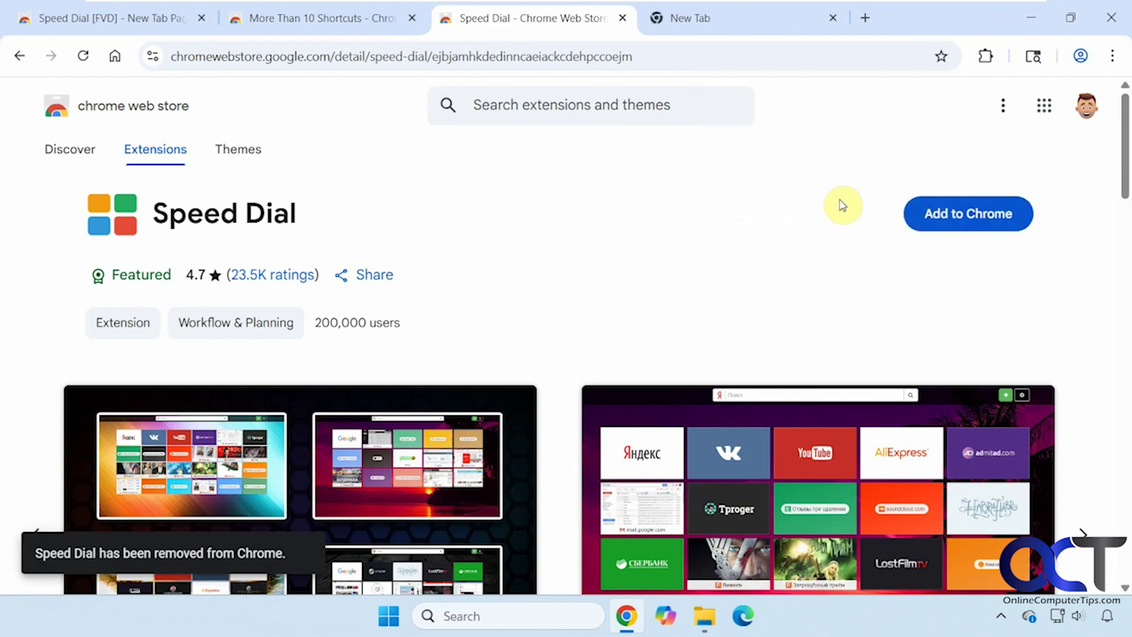
pyautogui.click(832, 18)
# Add More Than 10 Shortcuts from its store page and check its entry among installed extensions
pyautogui.click(321, 19)
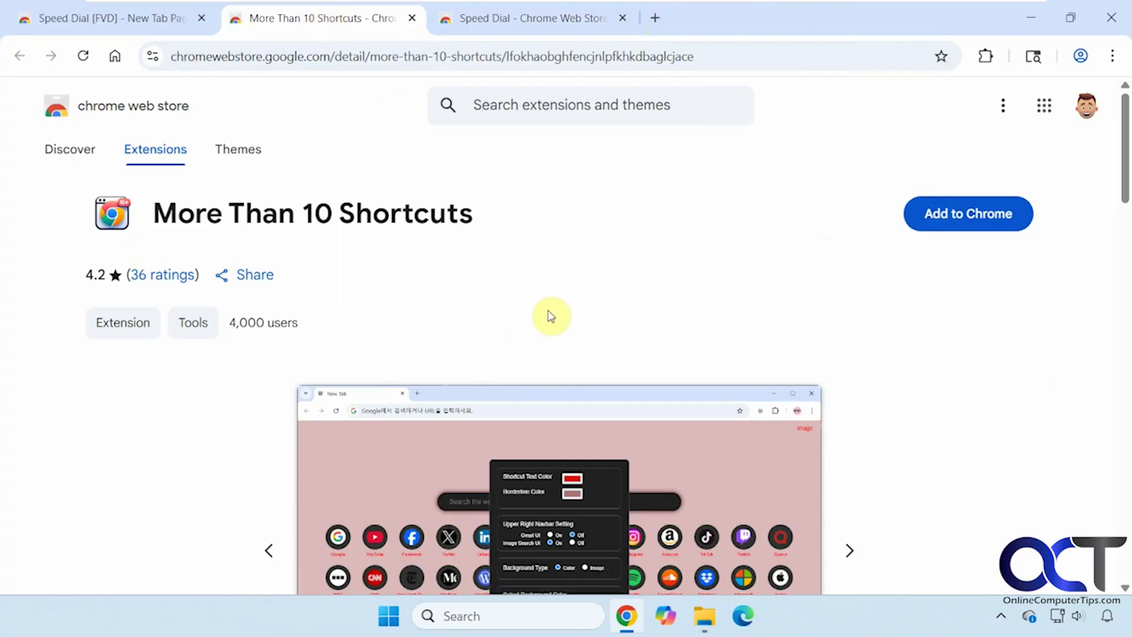
pyautogui.click(944, 215)
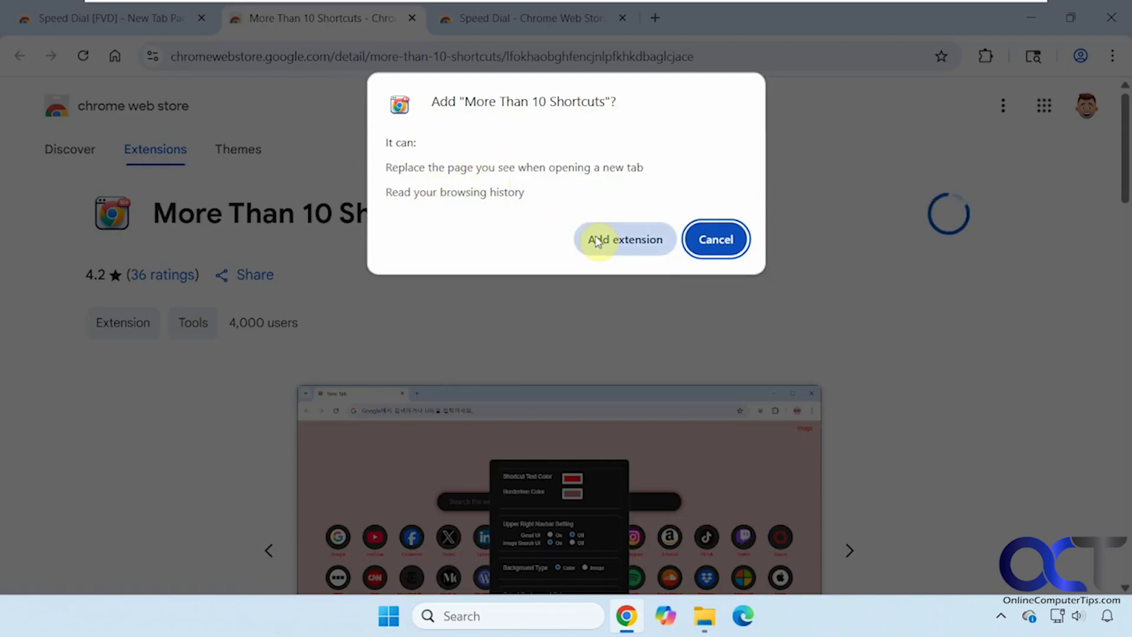
pyautogui.click(613, 241)
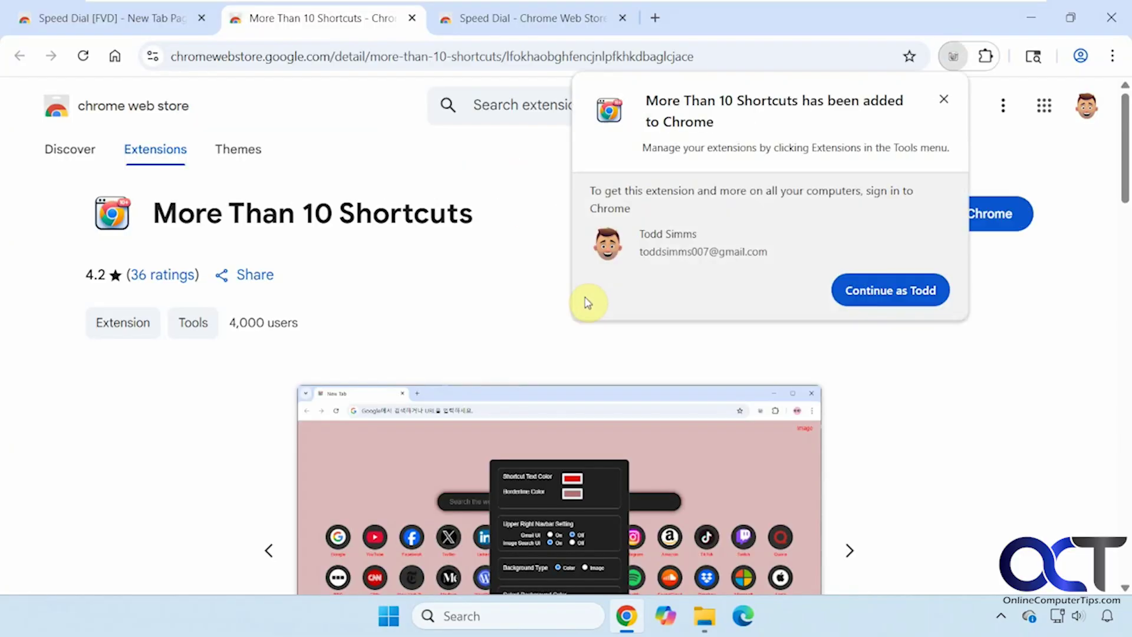
pyautogui.click(944, 99)
pyautogui.click(985, 57)
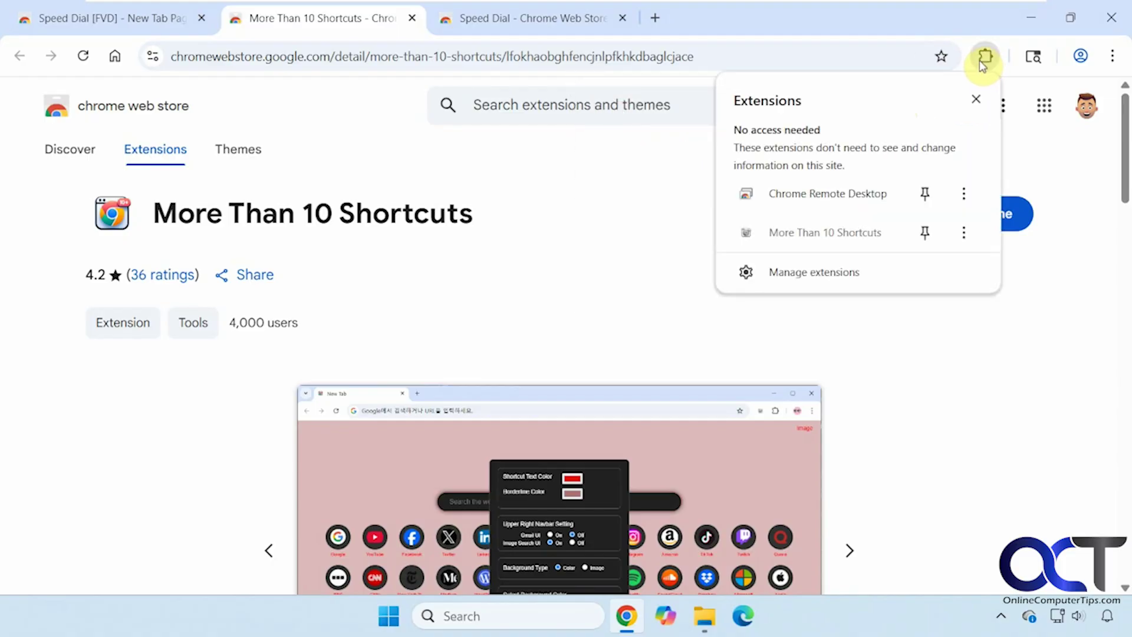
pyautogui.click(964, 233)
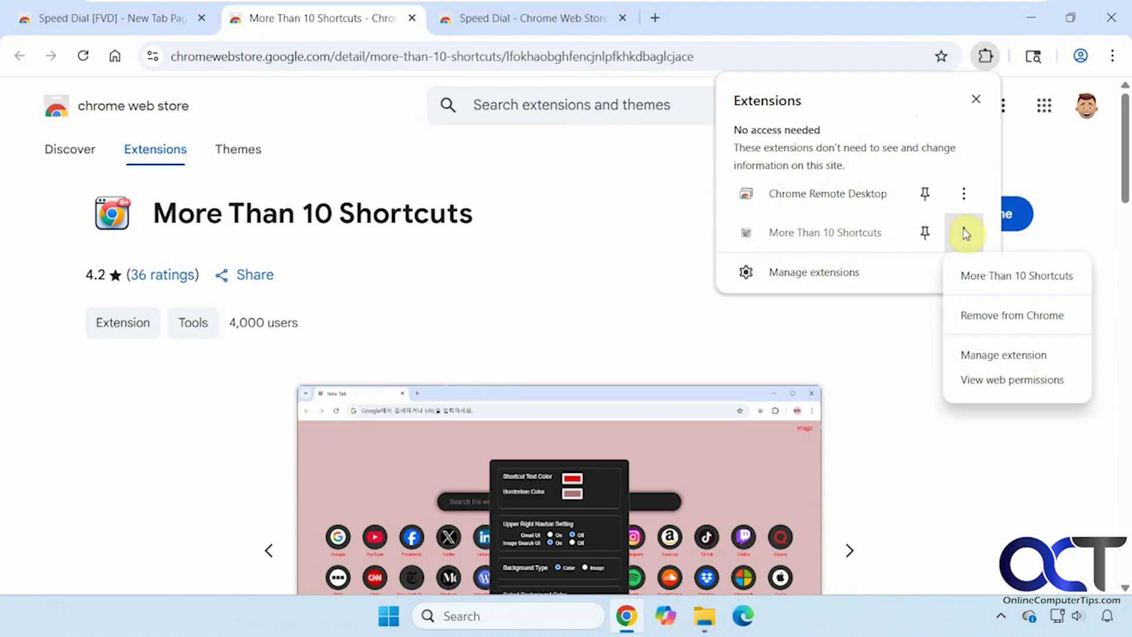
pyautogui.click(734, 26)
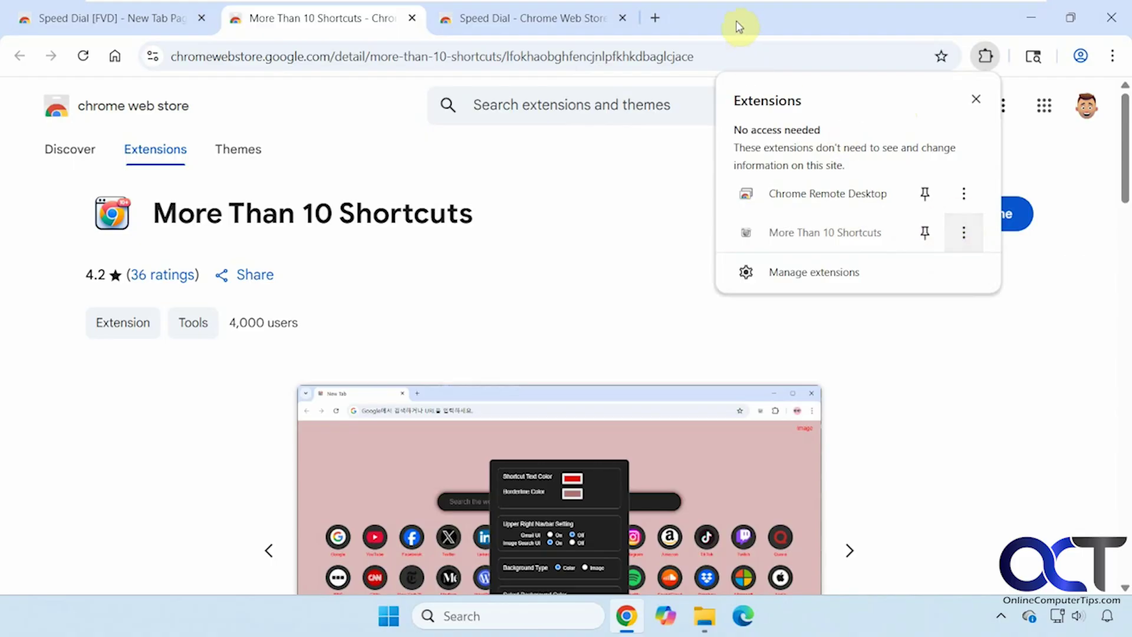
# In a new tab, keep the More Than 10 Shortcuts page and remove the StackOverflow shortcut
pyautogui.click(657, 19)
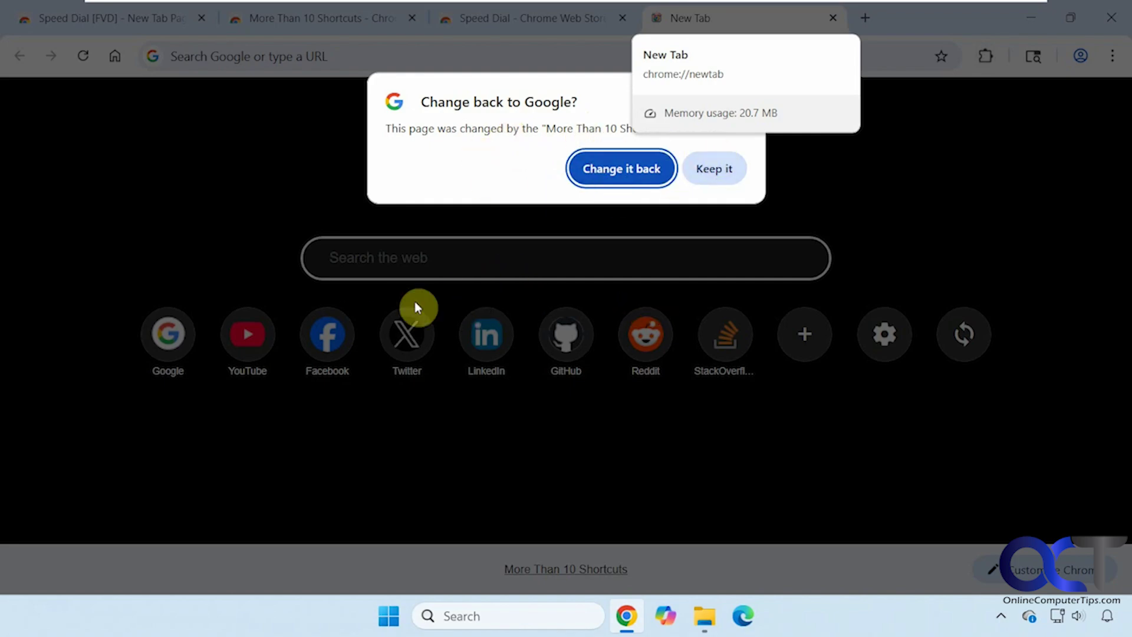
pyautogui.click(714, 169)
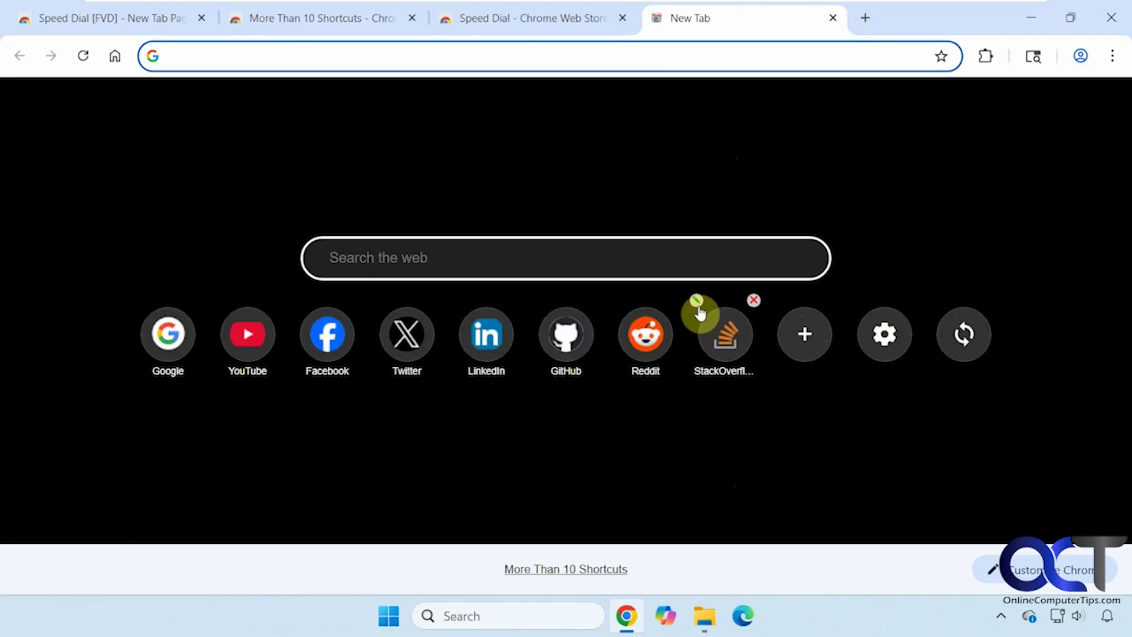
pyautogui.click(755, 301)
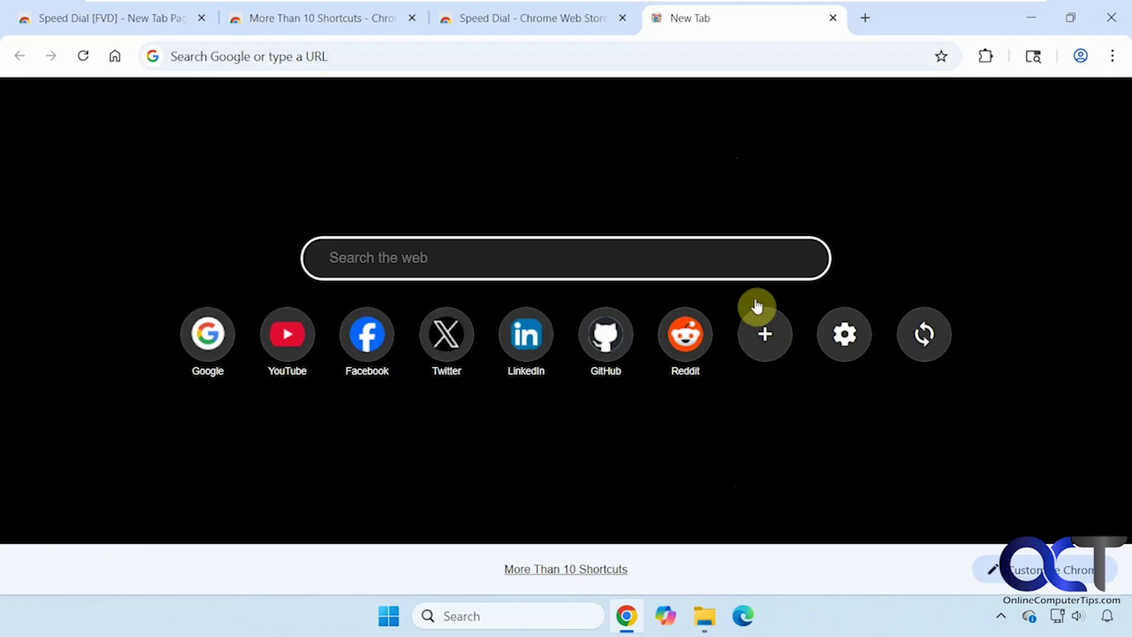
# Add an 'OCT' shortcut for onlinecomputertips.com and test that it opens the site
pyautogui.click(765, 334)
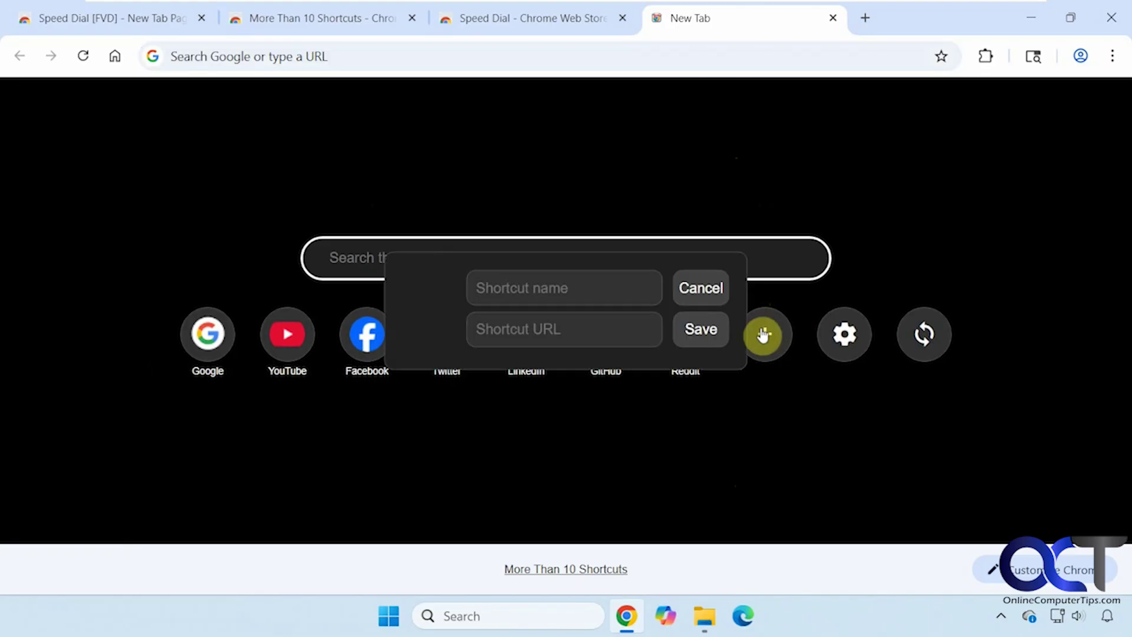
pyautogui.click(531, 289)
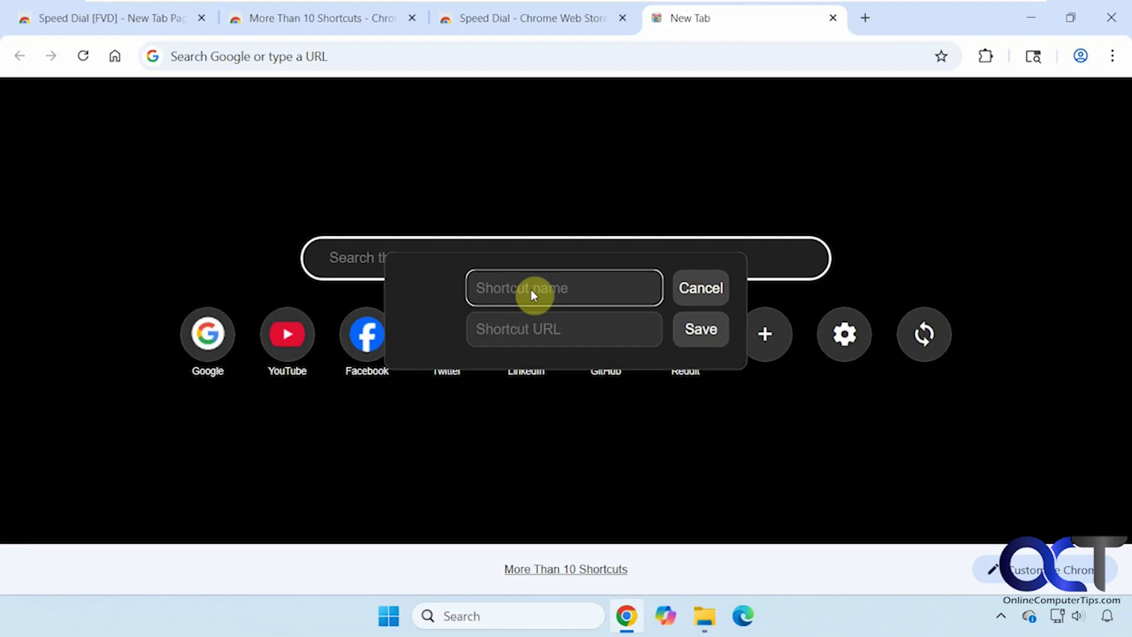
pyautogui.write('OCT')
pyautogui.press('Tab')
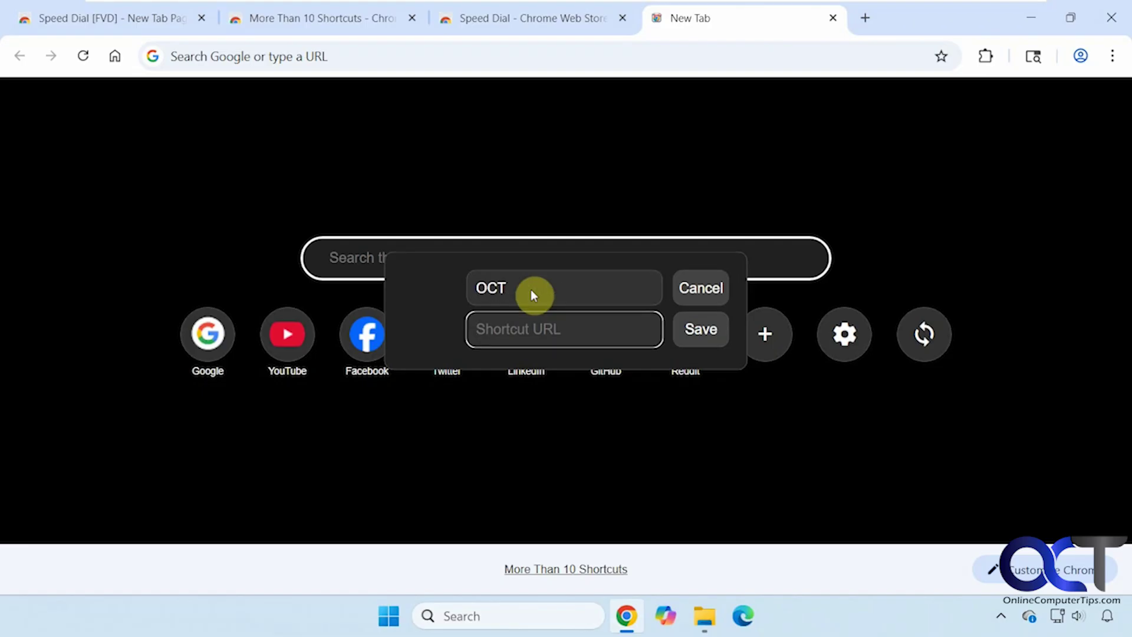
pyautogui.write('onlinecomp')
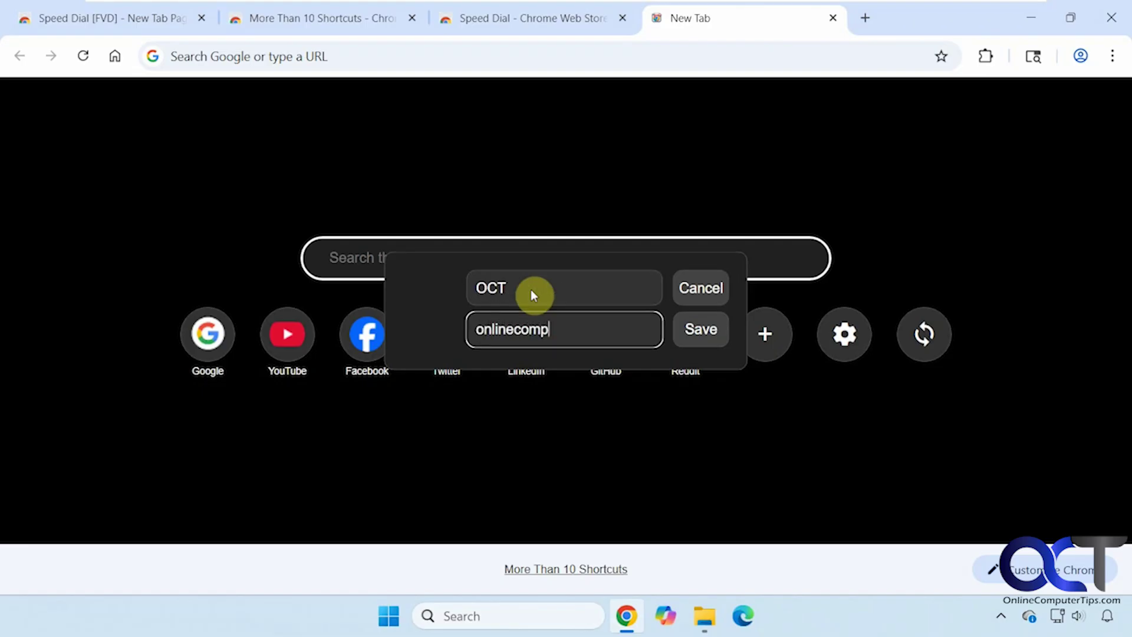
pyautogui.write('utertips.com')
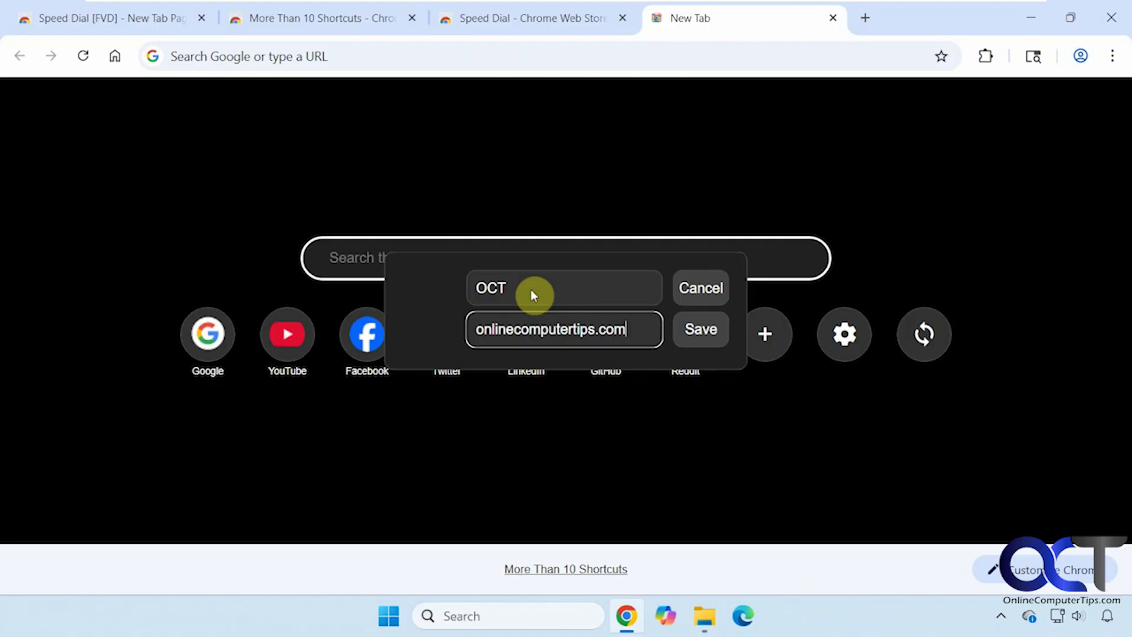
pyautogui.click(701, 329)
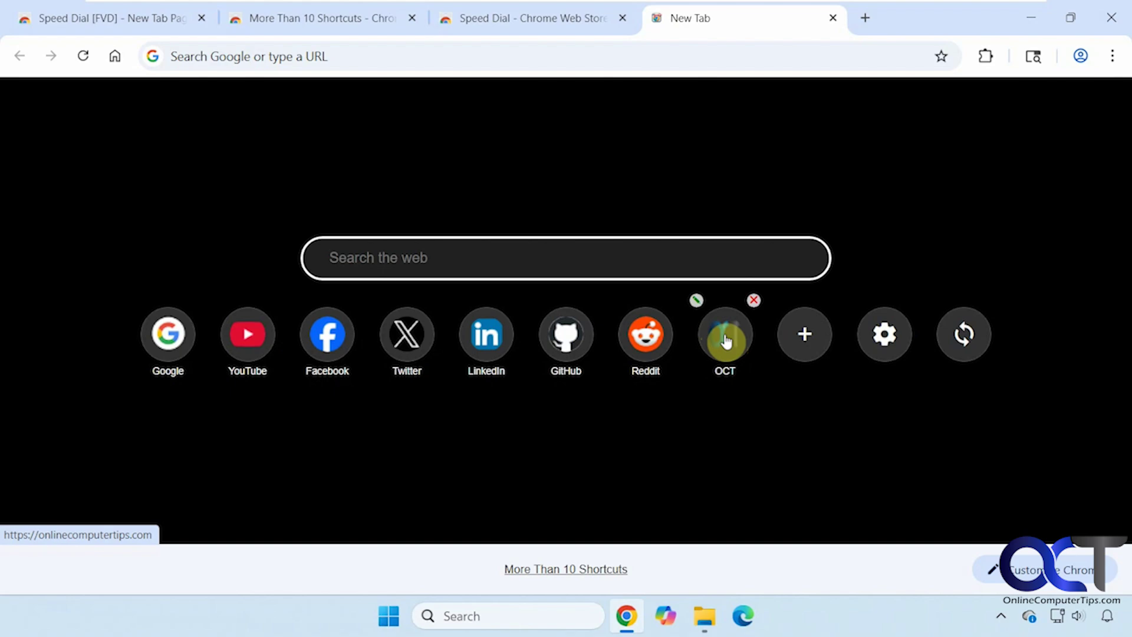
pyautogui.click(725, 336)
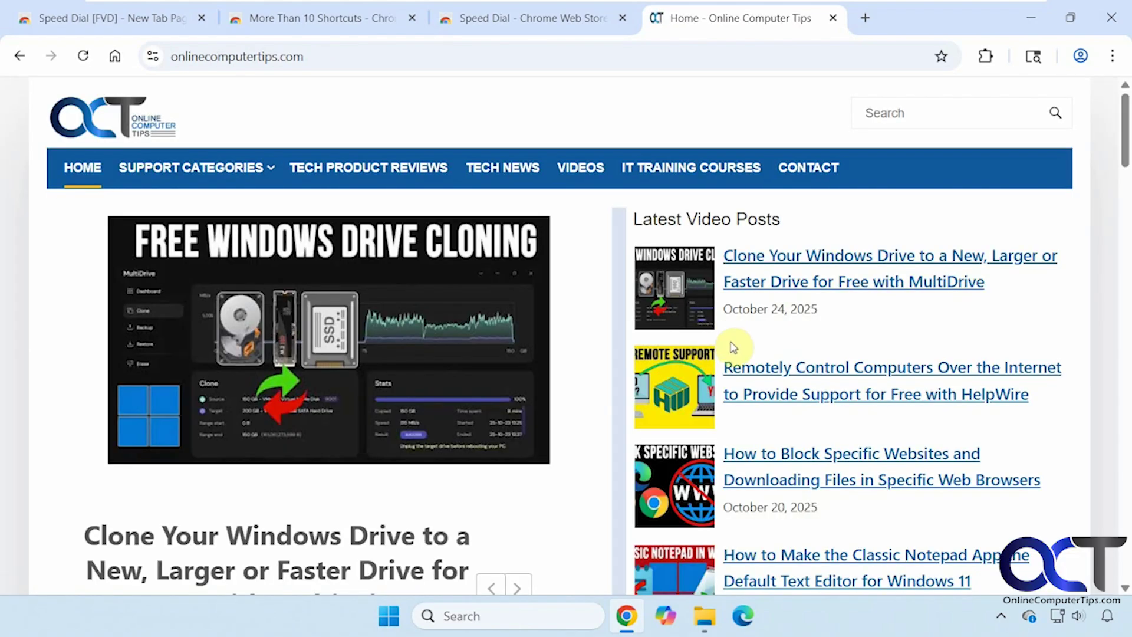
pyautogui.click(19, 56)
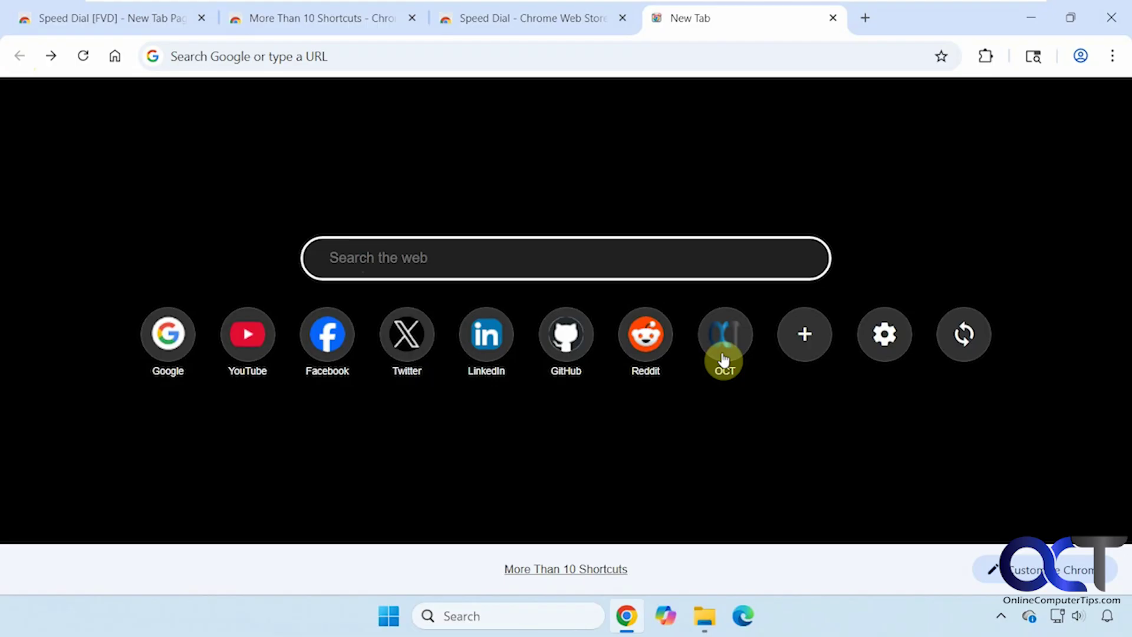
# Turn on the Gmail and Image Search links and use the seaside photo as an image background
pyautogui.click(888, 336)
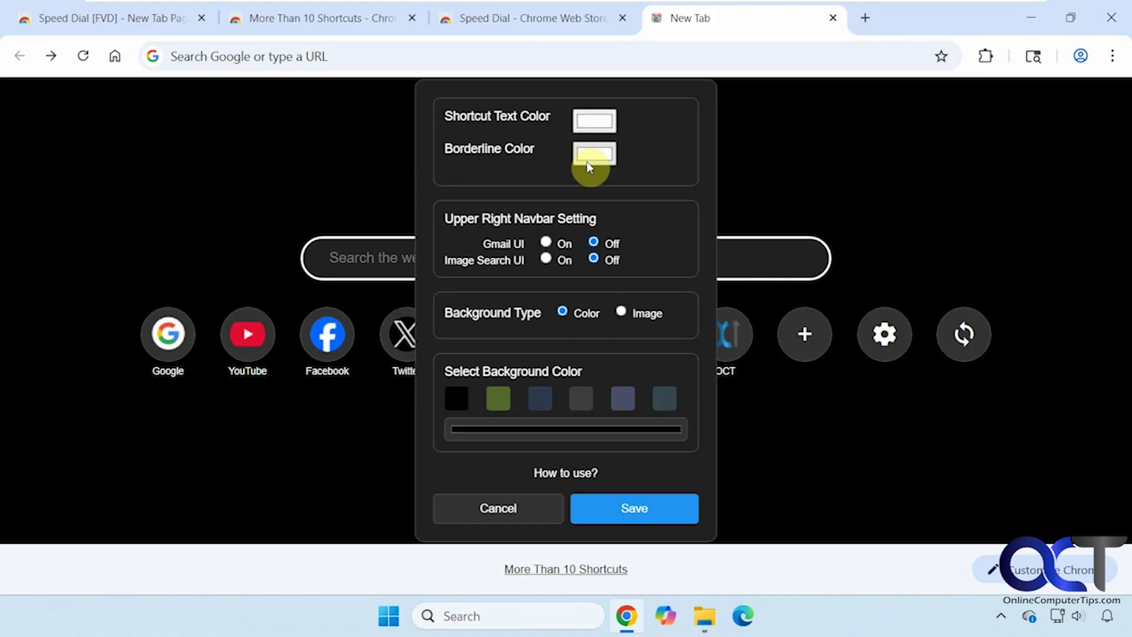
pyautogui.click(545, 242)
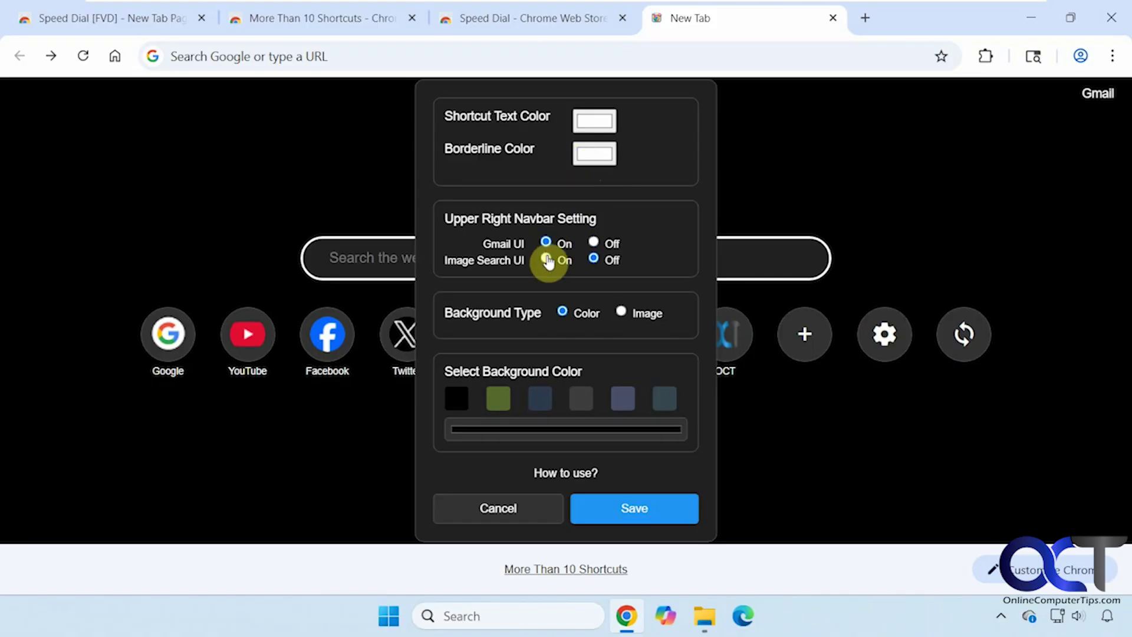
pyautogui.click(546, 259)
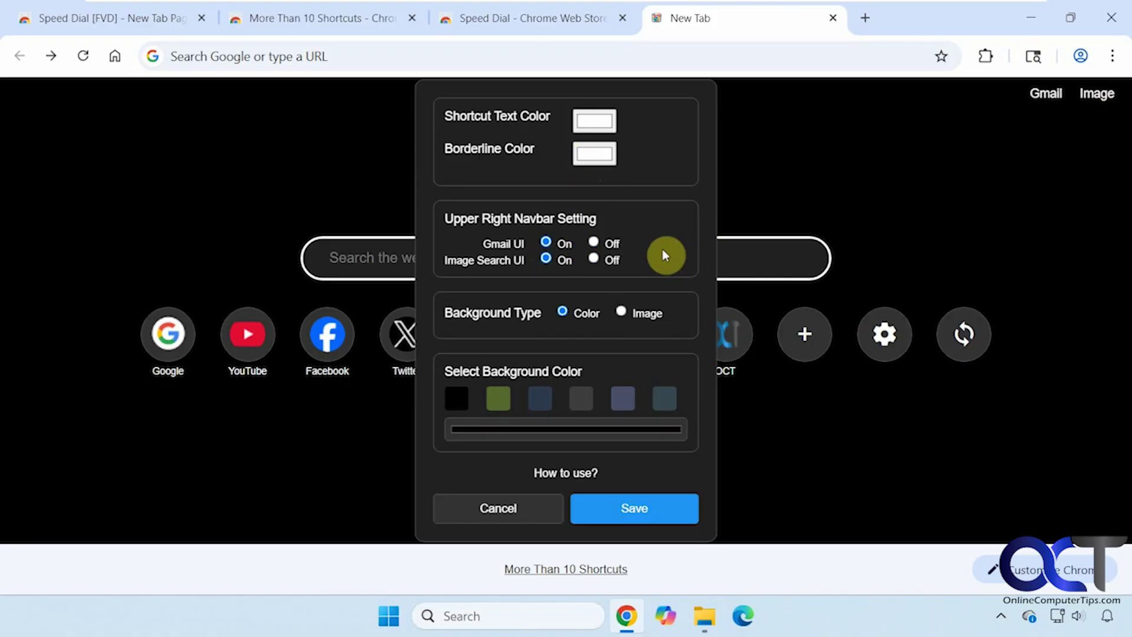
pyautogui.click(622, 310)
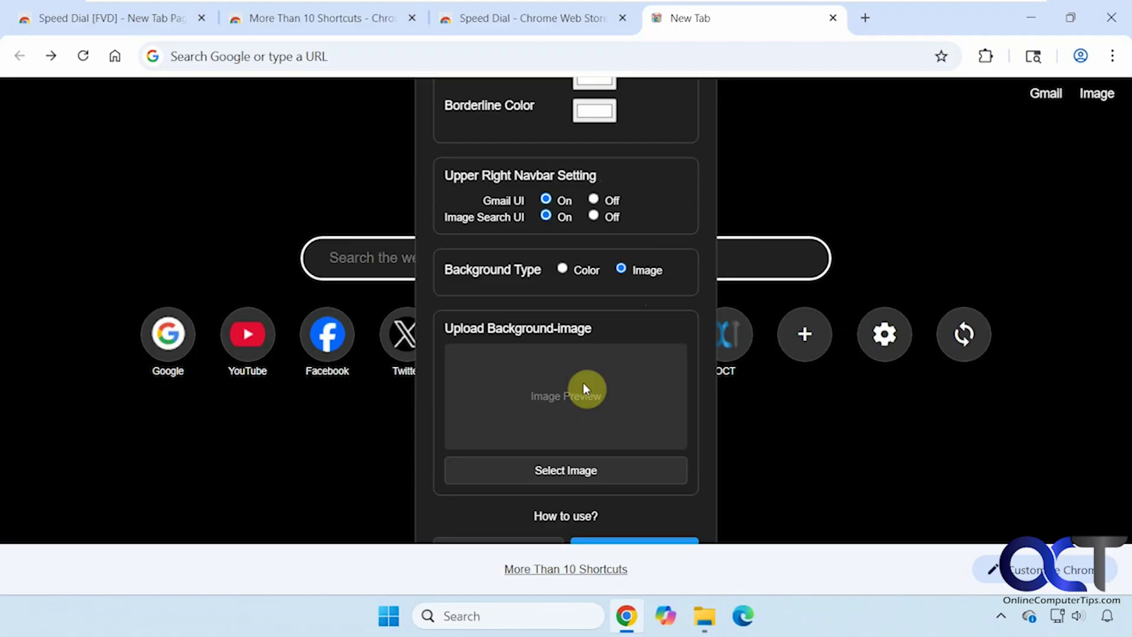
pyautogui.click(576, 472)
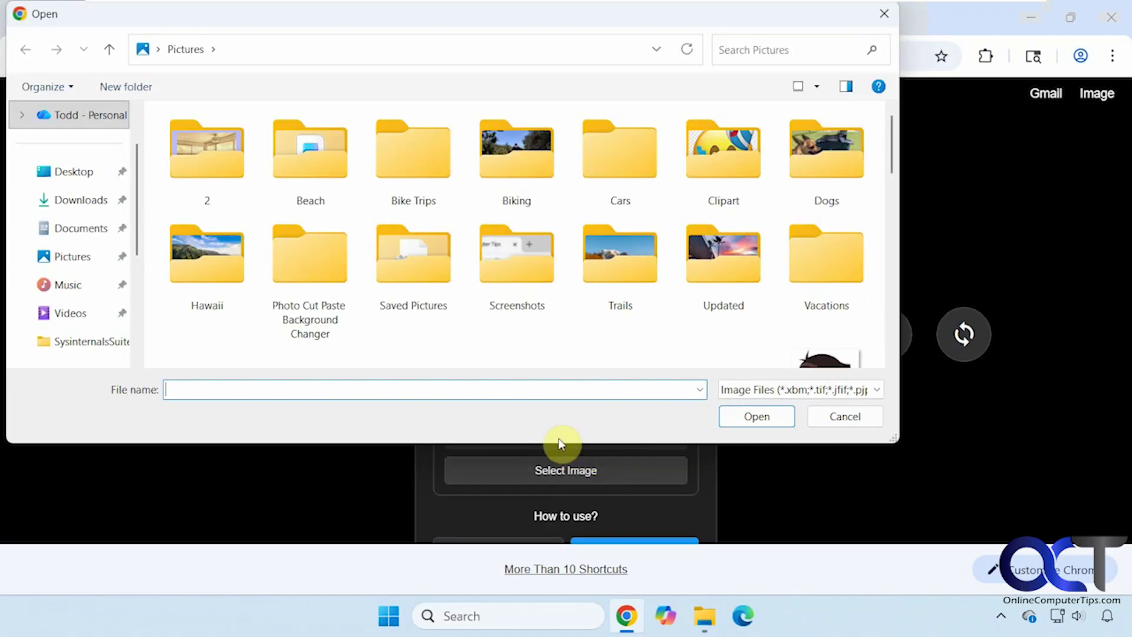
pyautogui.doubleClick(354, 346)
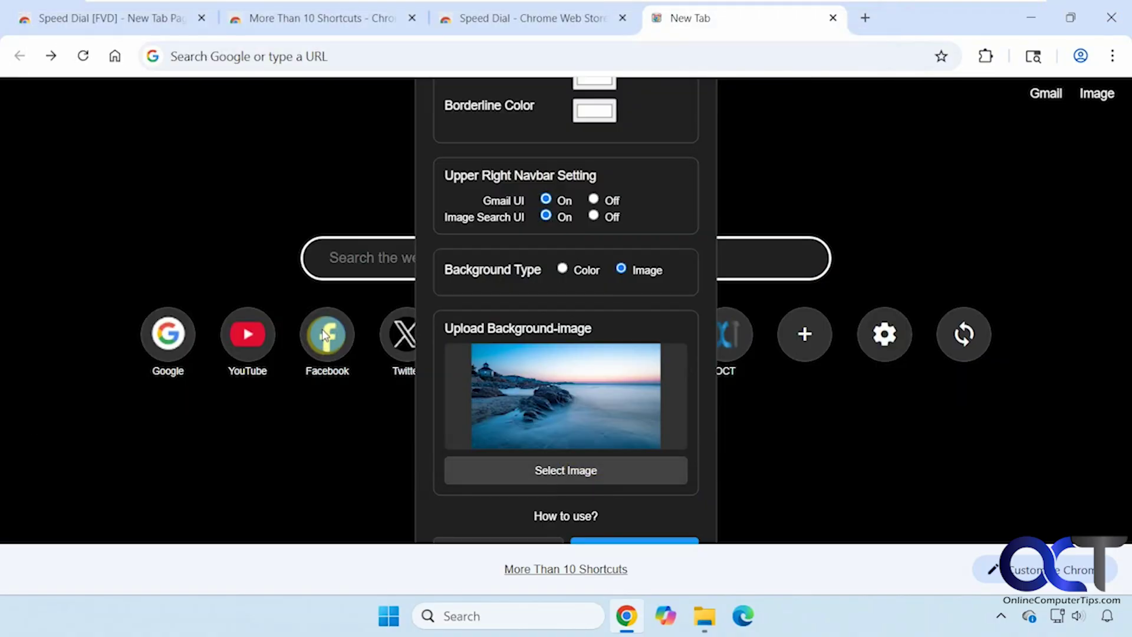
pyautogui.click(653, 545)
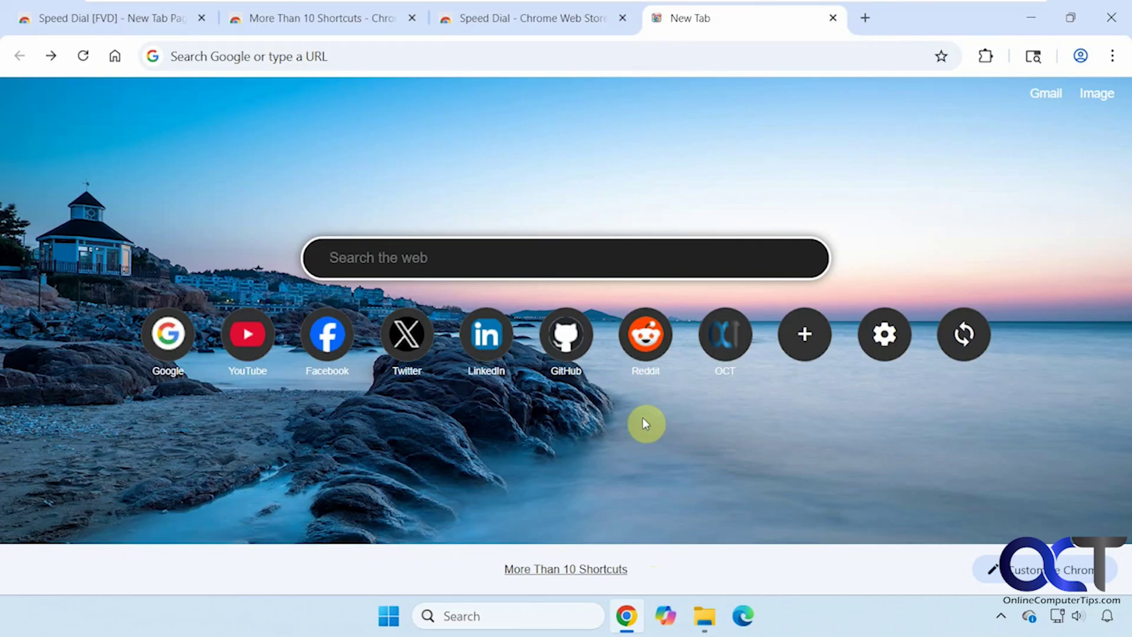
pyautogui.click(883, 336)
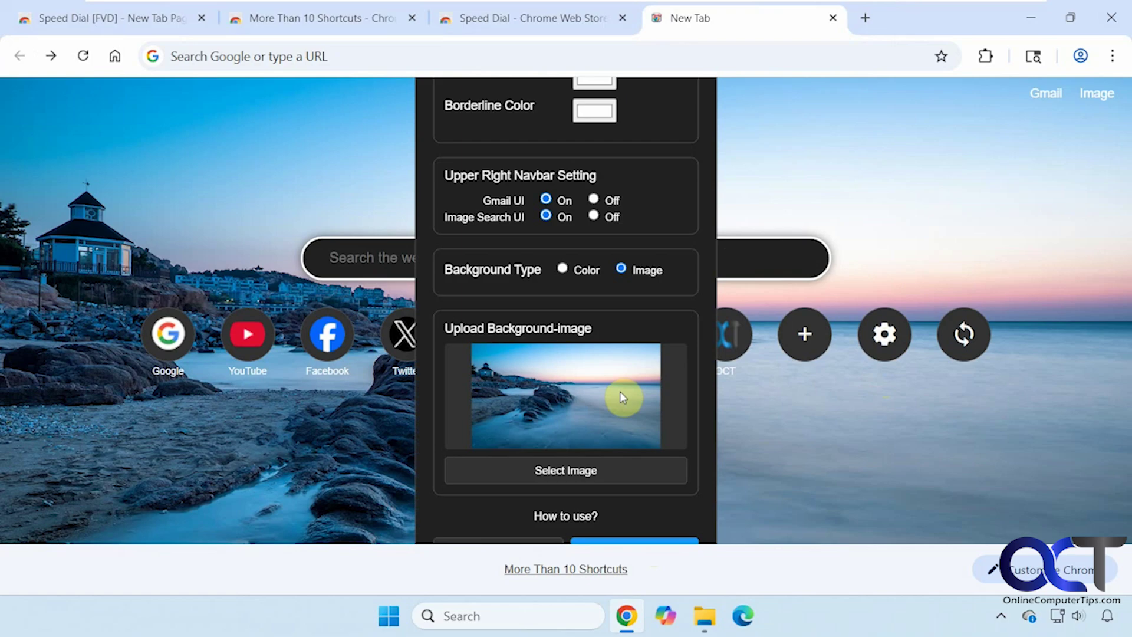
pyautogui.hotkey('ctrl', '-')
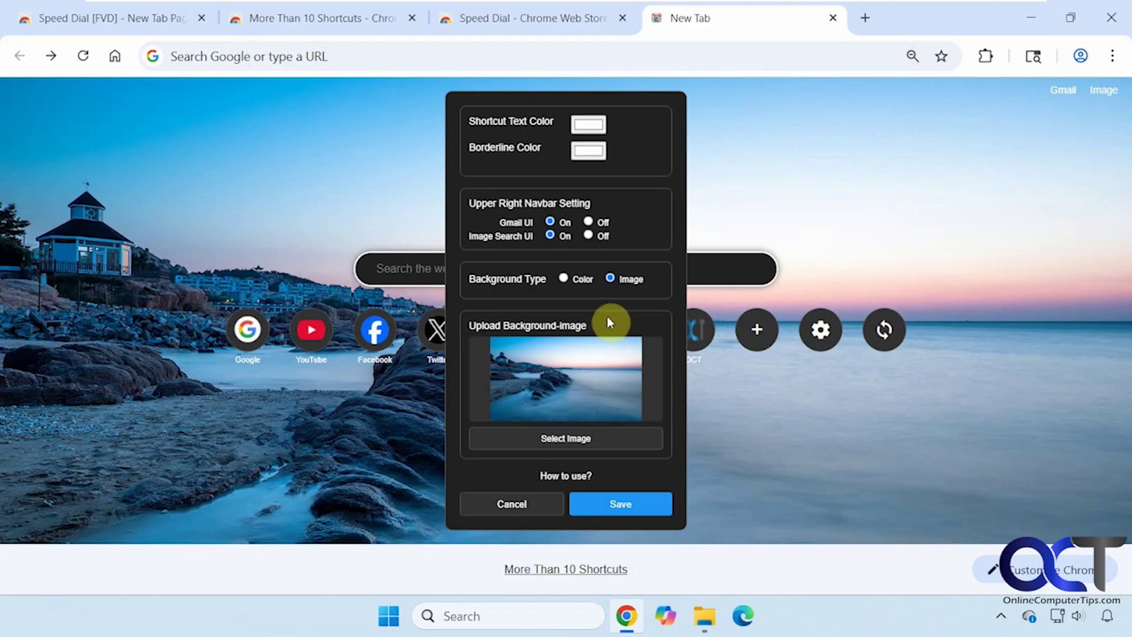
# Search the web for 'dog' from the new tab page's search box
pyautogui.click(538, 501)
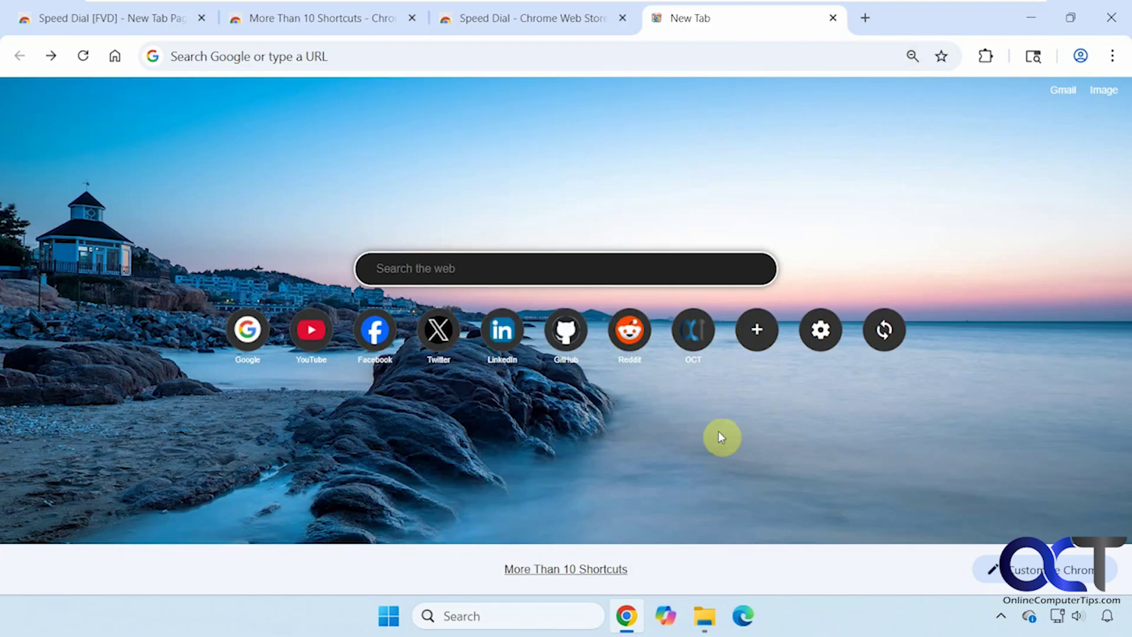
pyautogui.click(596, 265)
pyautogui.write('dog')
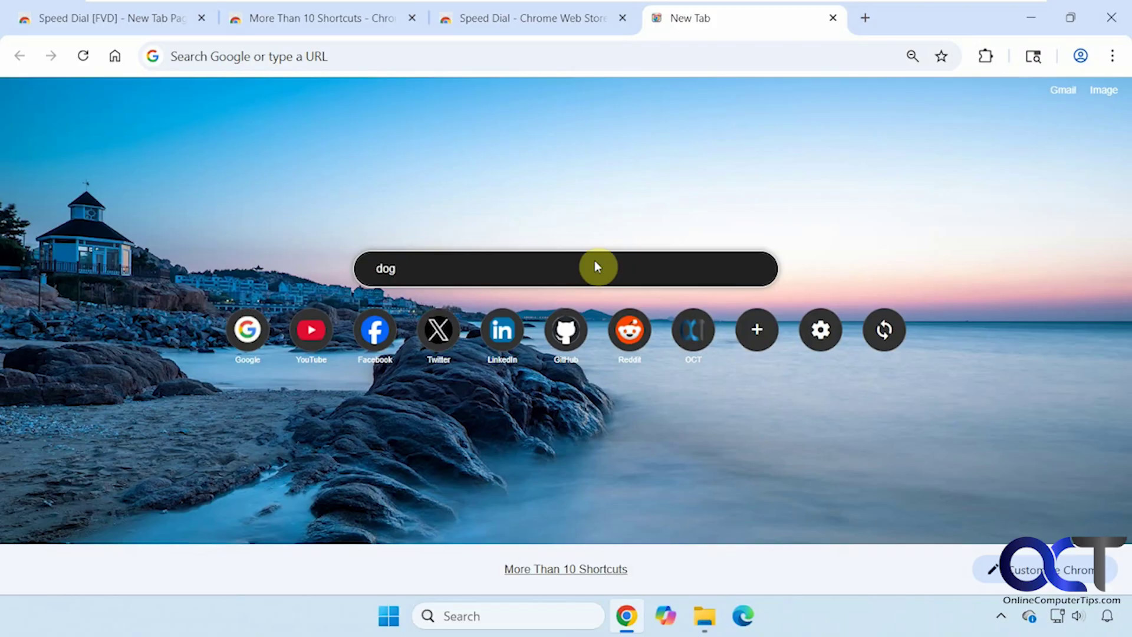
pyautogui.press('Return')
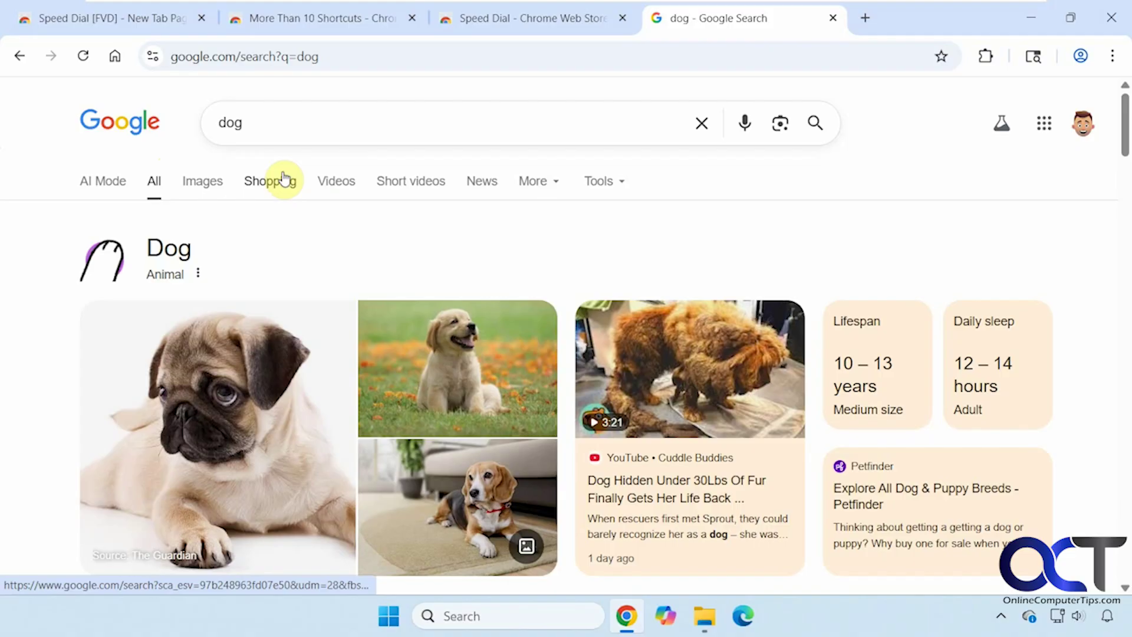
# From a fresh new tab, try the Images and Gmail links, then close the Gmail tab
pyautogui.click(833, 19)
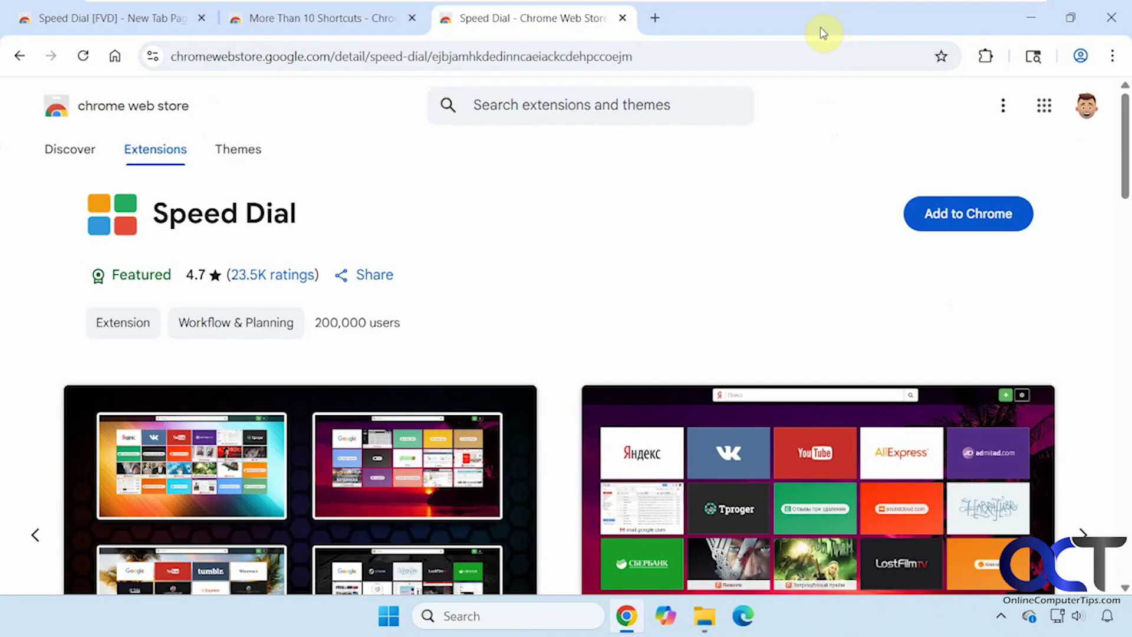
pyautogui.click(659, 25)
pyautogui.click(1104, 93)
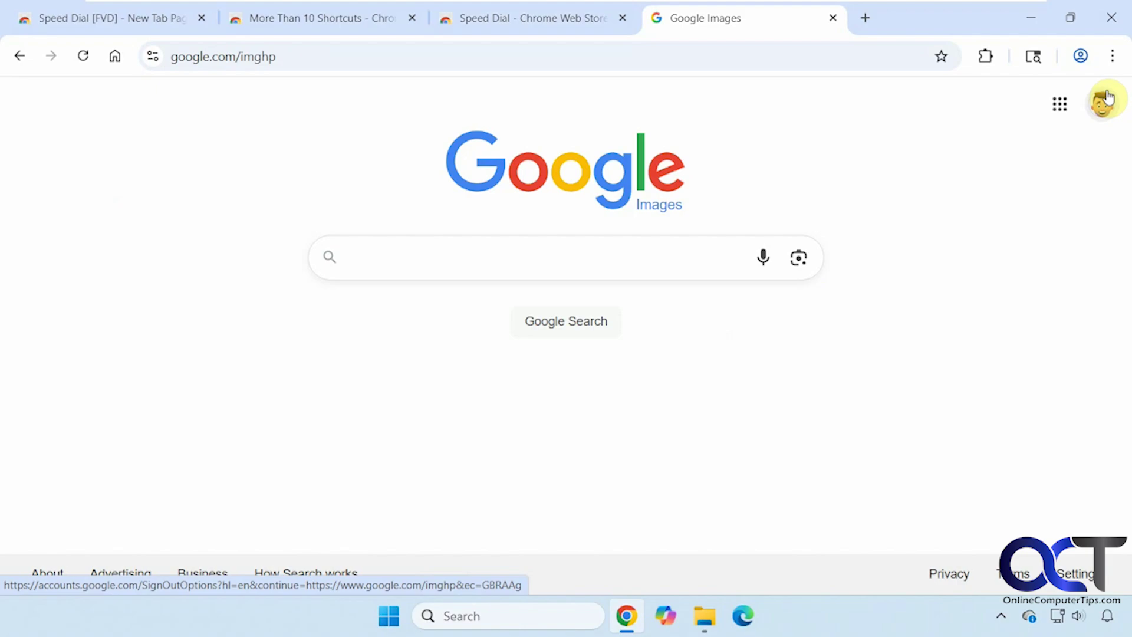
pyautogui.click(115, 57)
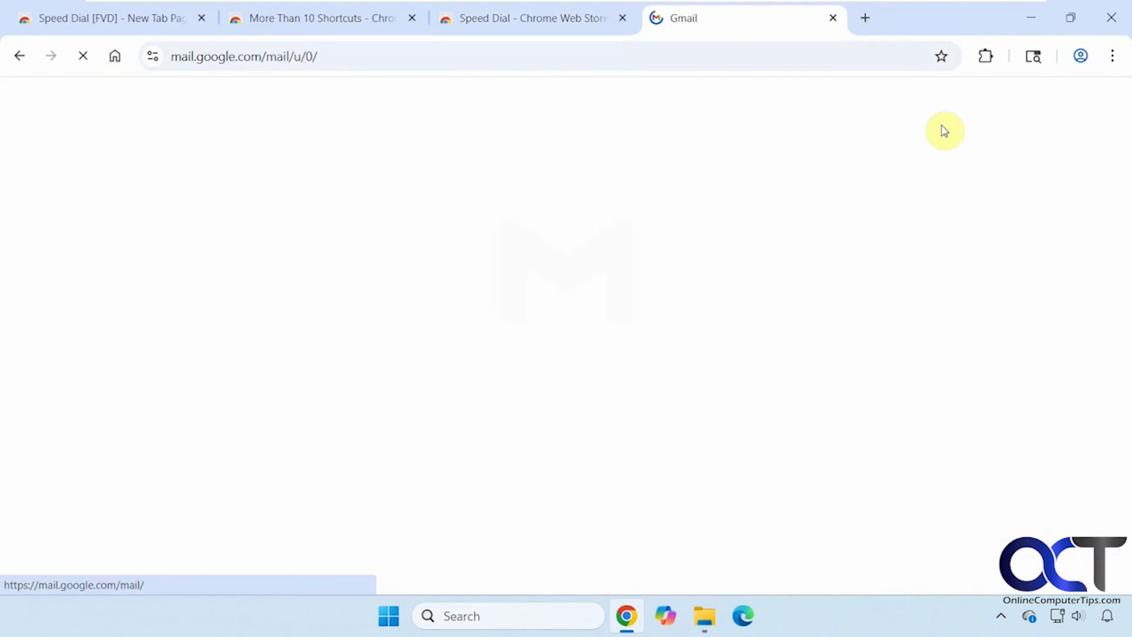
pyautogui.click(832, 18)
# Remove the More Than 10 Shortcuts extension from Chrome via its store page
pyautogui.click(354, 18)
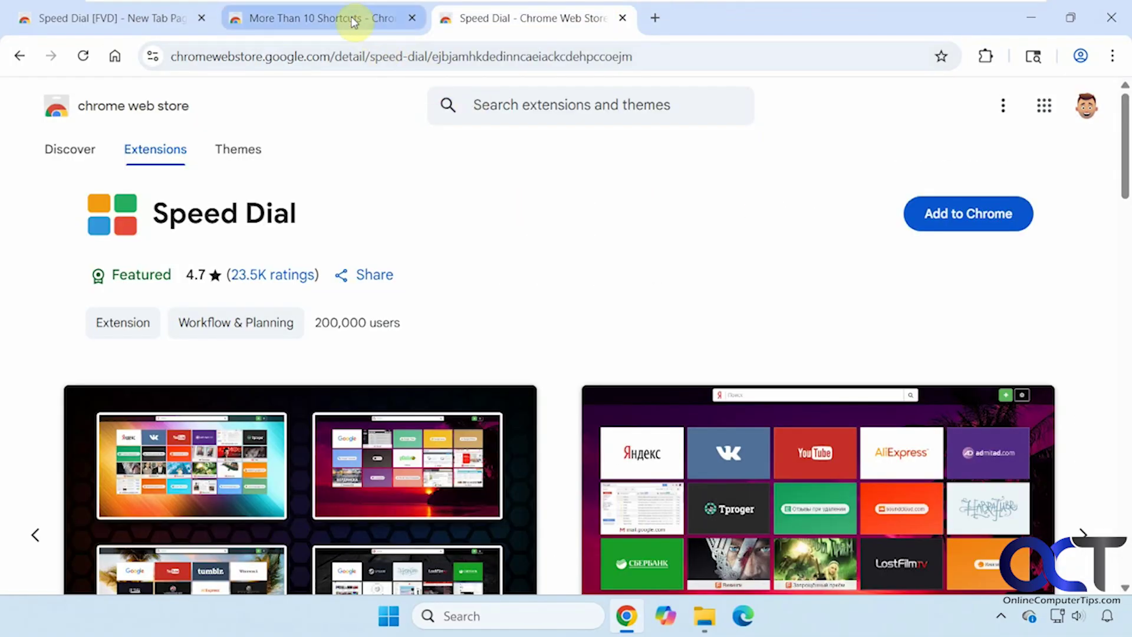
pyautogui.click(930, 217)
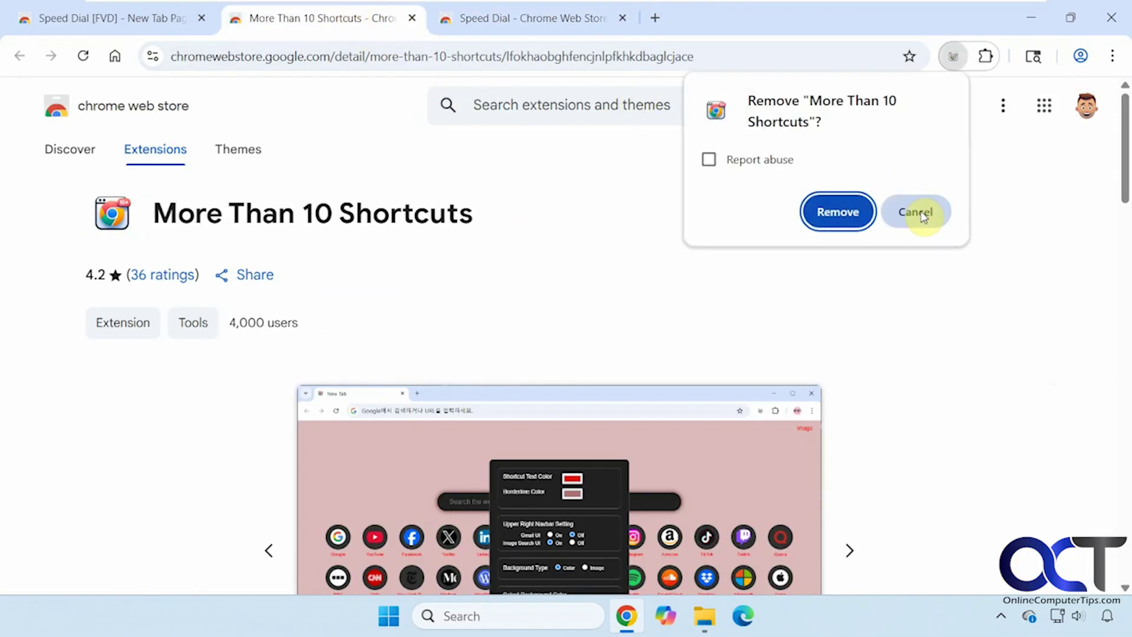
pyautogui.click(868, 212)
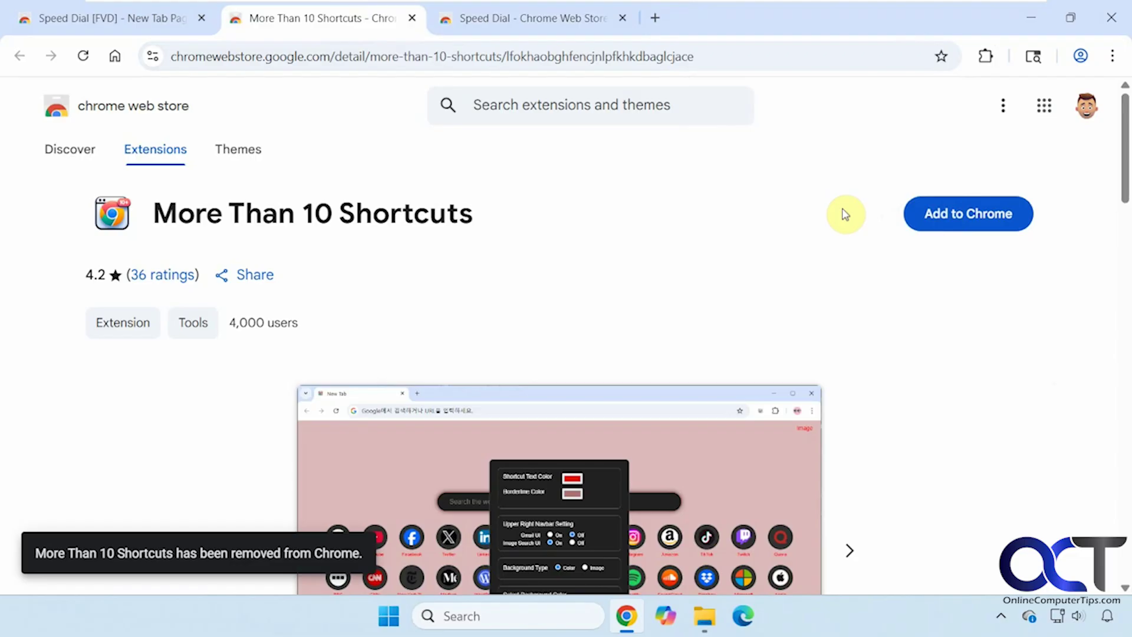
# Add Speed Dial [FVD] to Chrome from its Web Store page
pyautogui.click(104, 19)
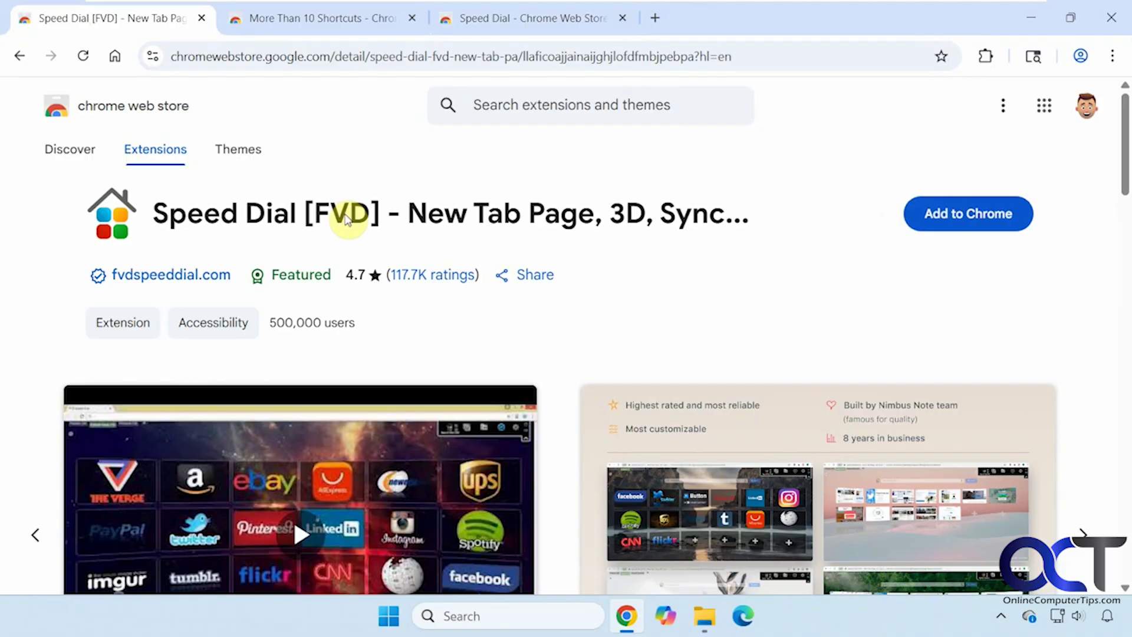
pyautogui.click(943, 214)
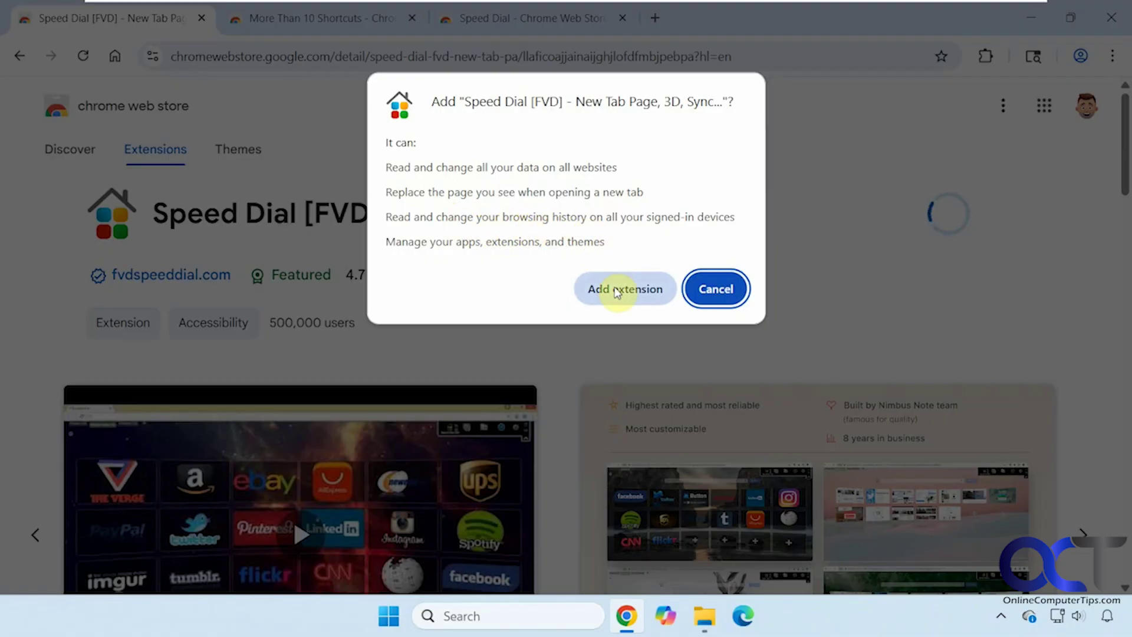
pyautogui.click(615, 289)
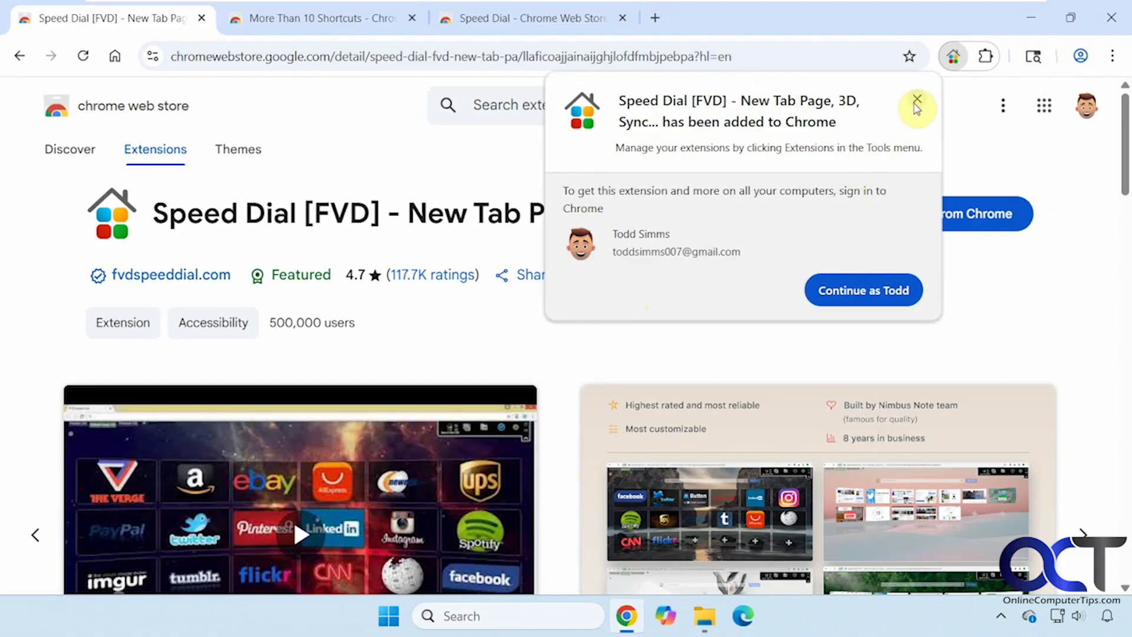
pyautogui.click(916, 99)
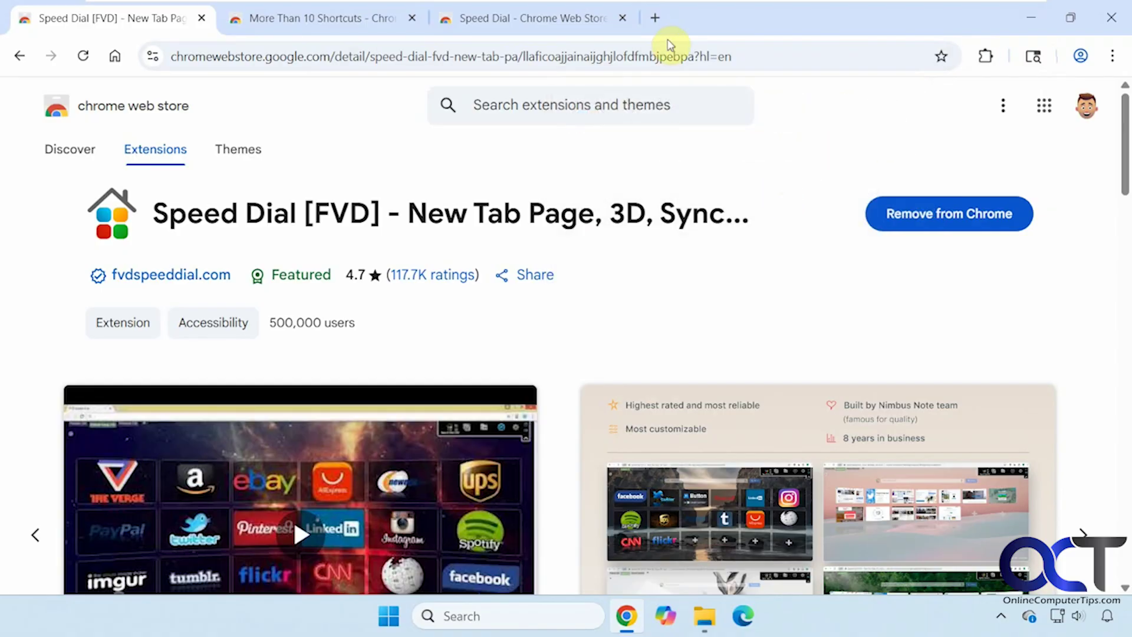
# Dismiss the quick tour and show dials as preview thumbnails with Auto columns
pyautogui.click(655, 18)
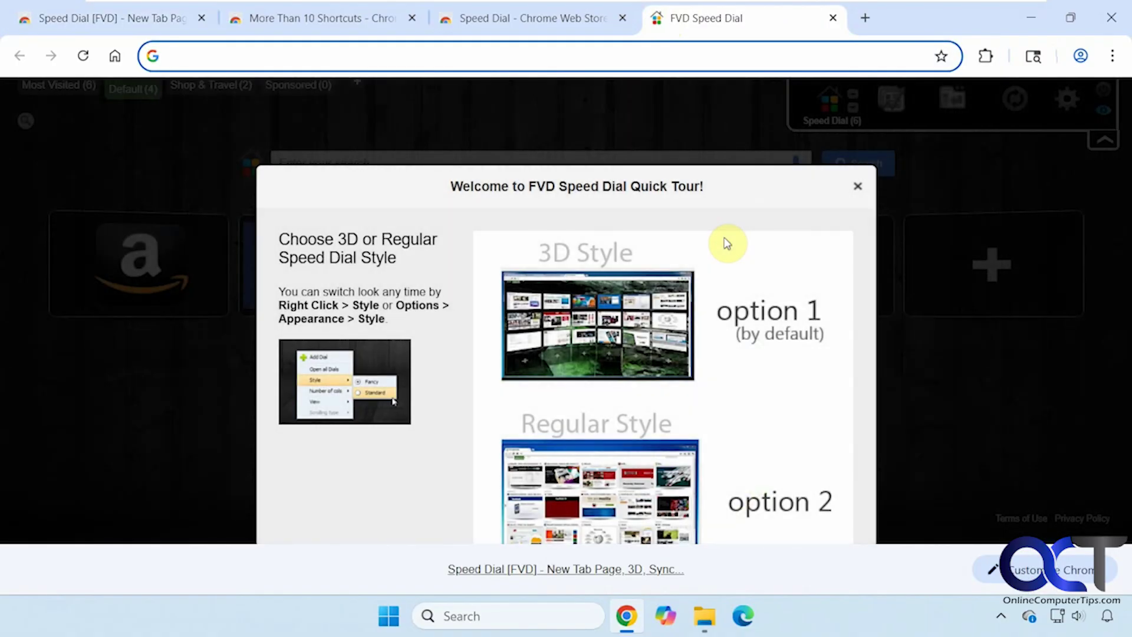
pyautogui.click(858, 189)
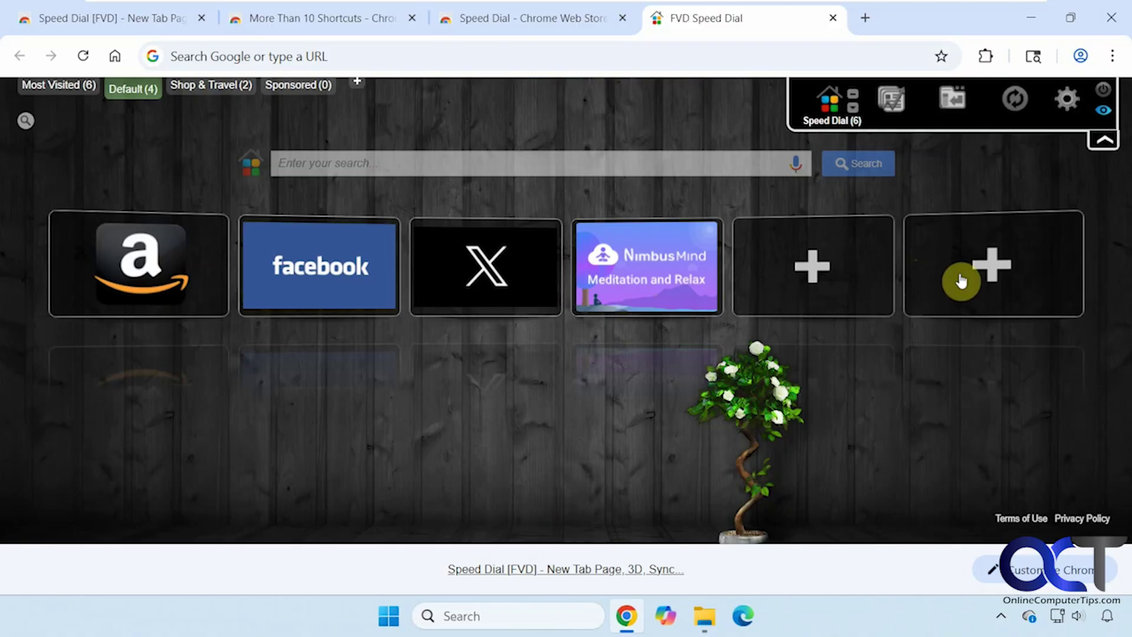
pyautogui.click(852, 111)
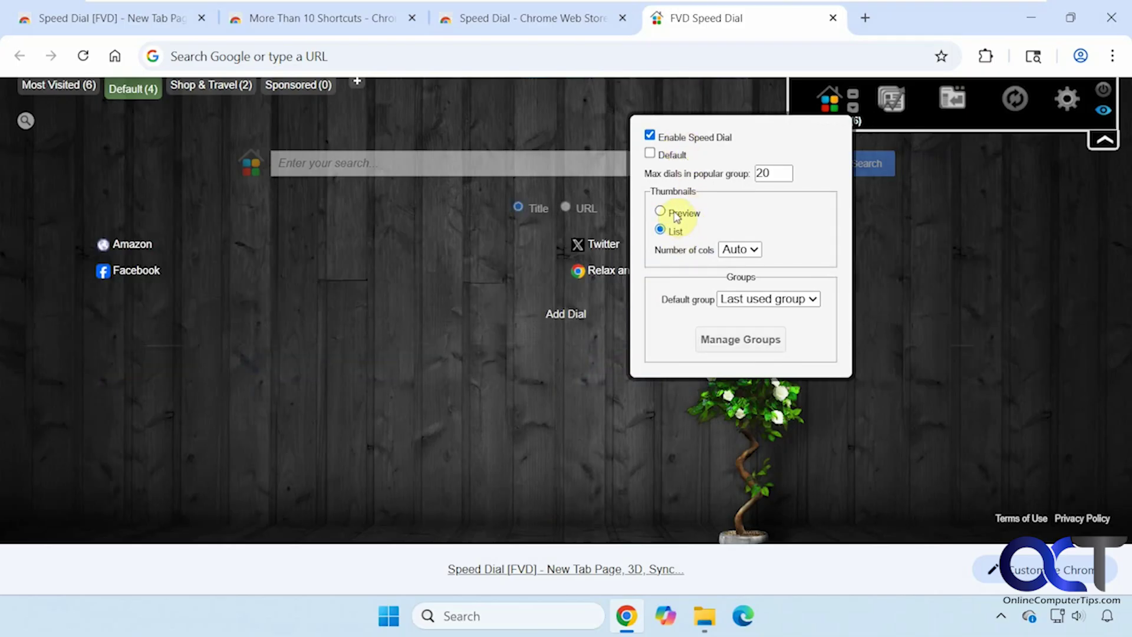
pyautogui.click(676, 217)
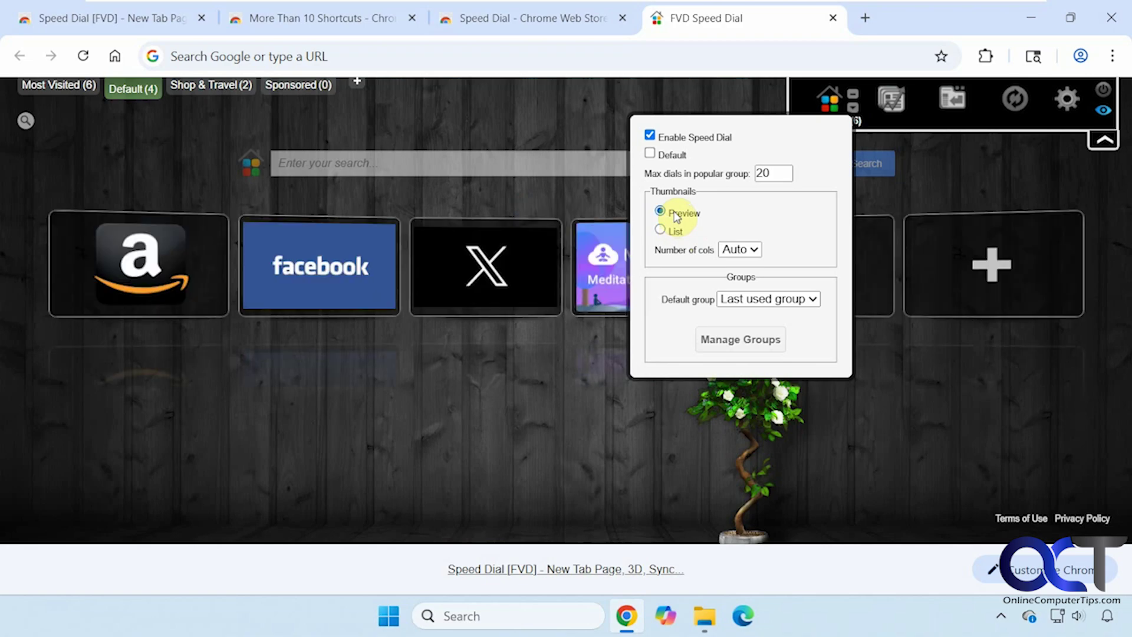
pyautogui.click(754, 250)
pyautogui.click(756, 252)
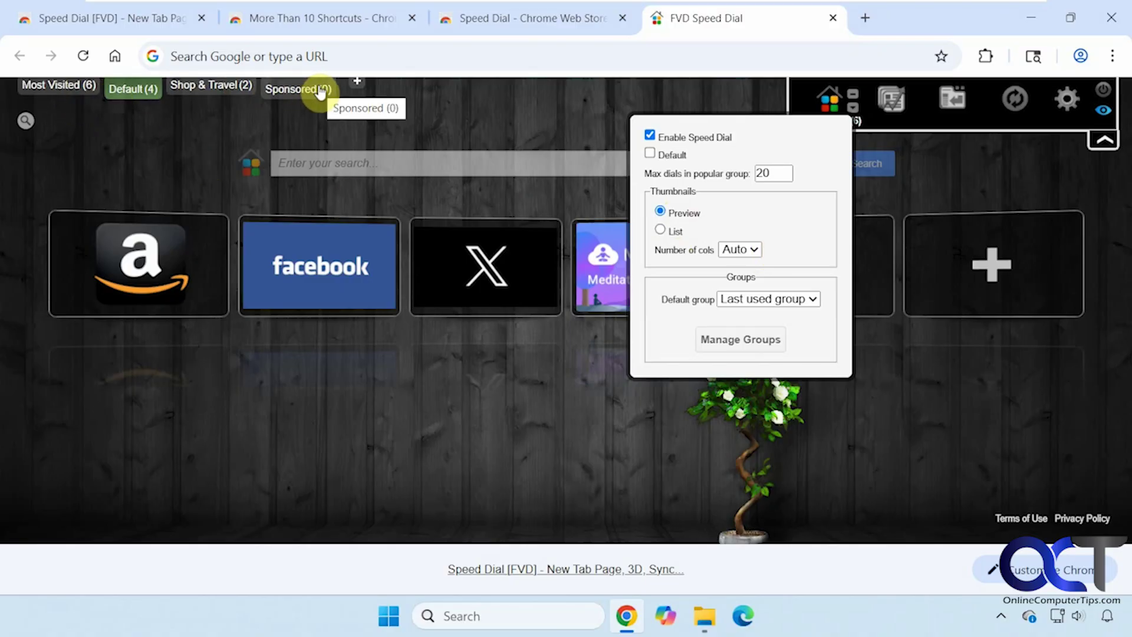
pyautogui.click(733, 341)
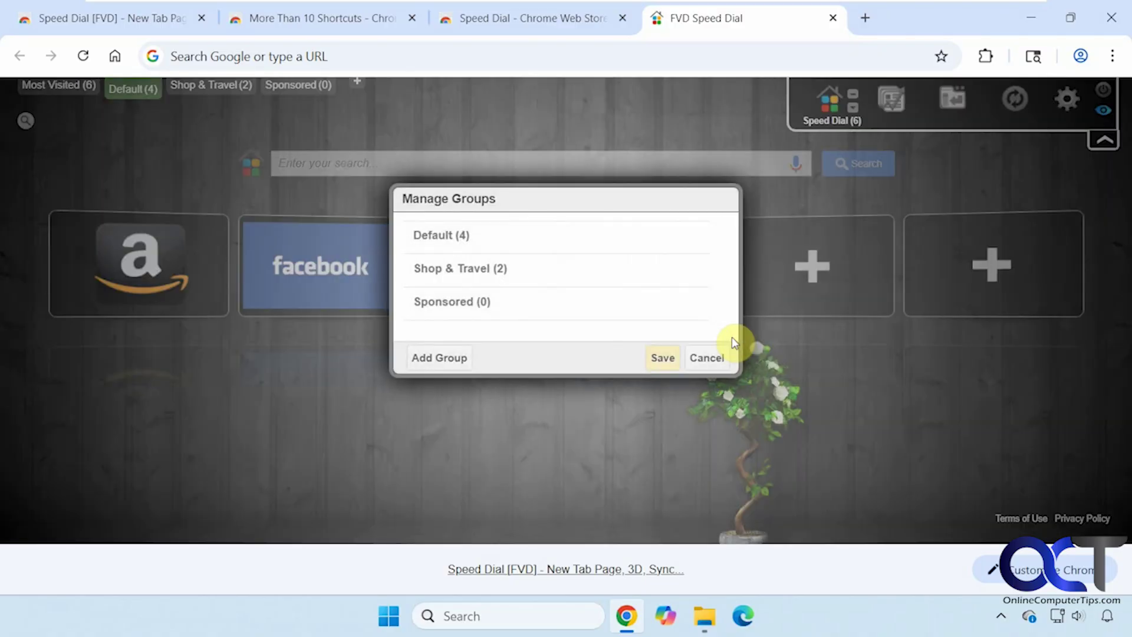
pyautogui.click(704, 357)
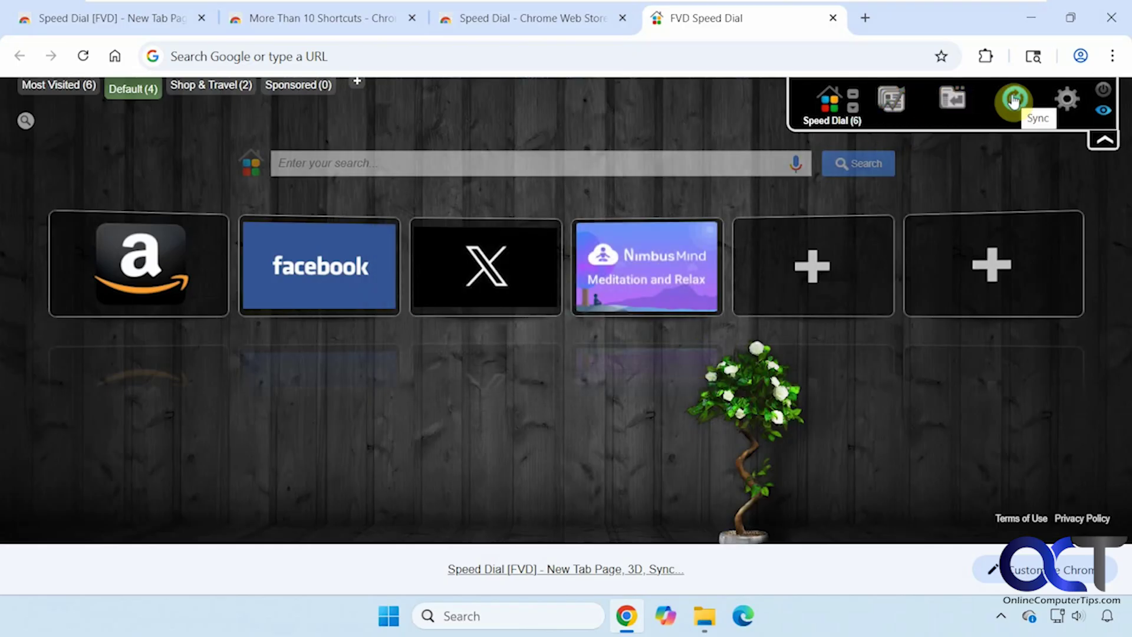
# In Global Options, make dials open in a New Tab
pyautogui.click(1065, 101)
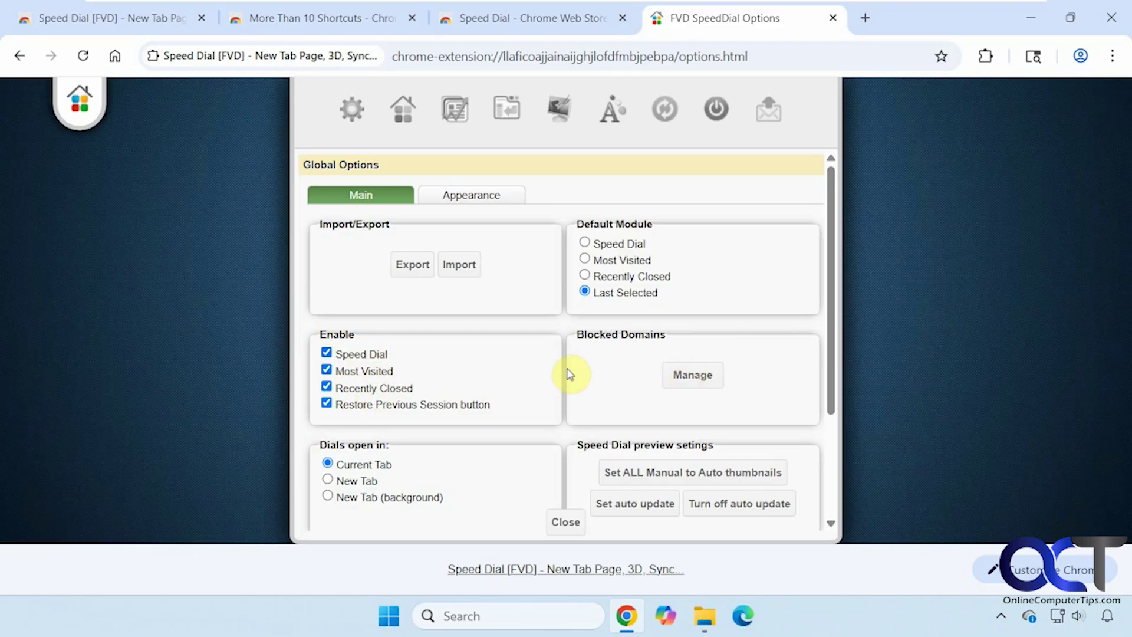
pyautogui.click(357, 482)
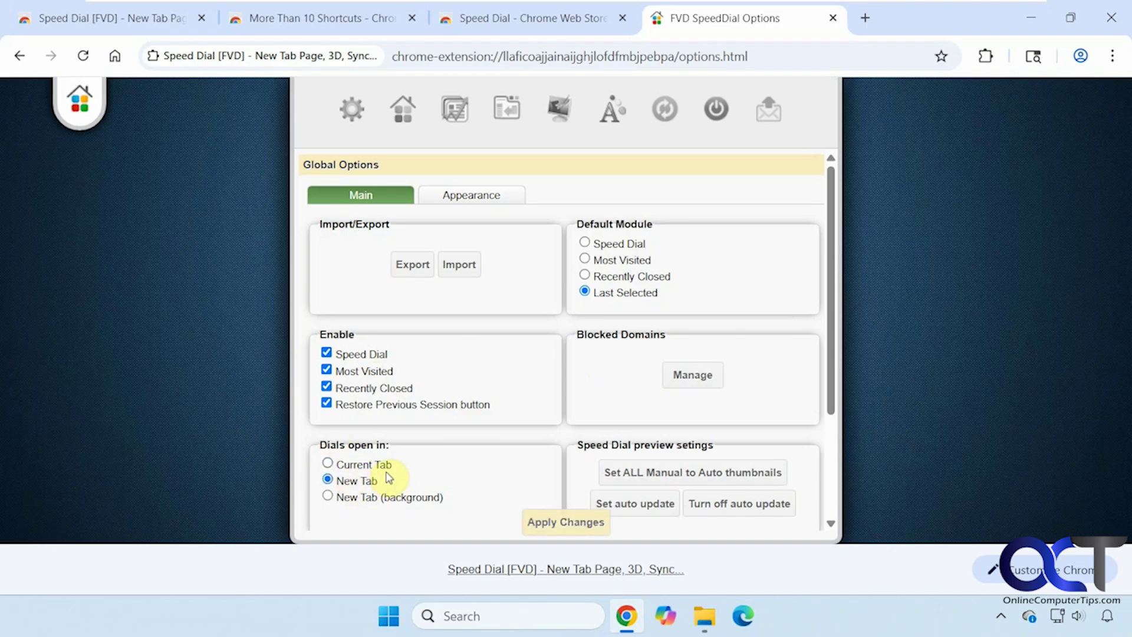
pyautogui.moveTo(832, 388); pyautogui.dragTo(832, 455)
pyautogui.scroll(3, 828, 456)
# Keep the Fancy dial style, then review the Most Visited, Recently Closed and Background options
pyautogui.click(482, 199)
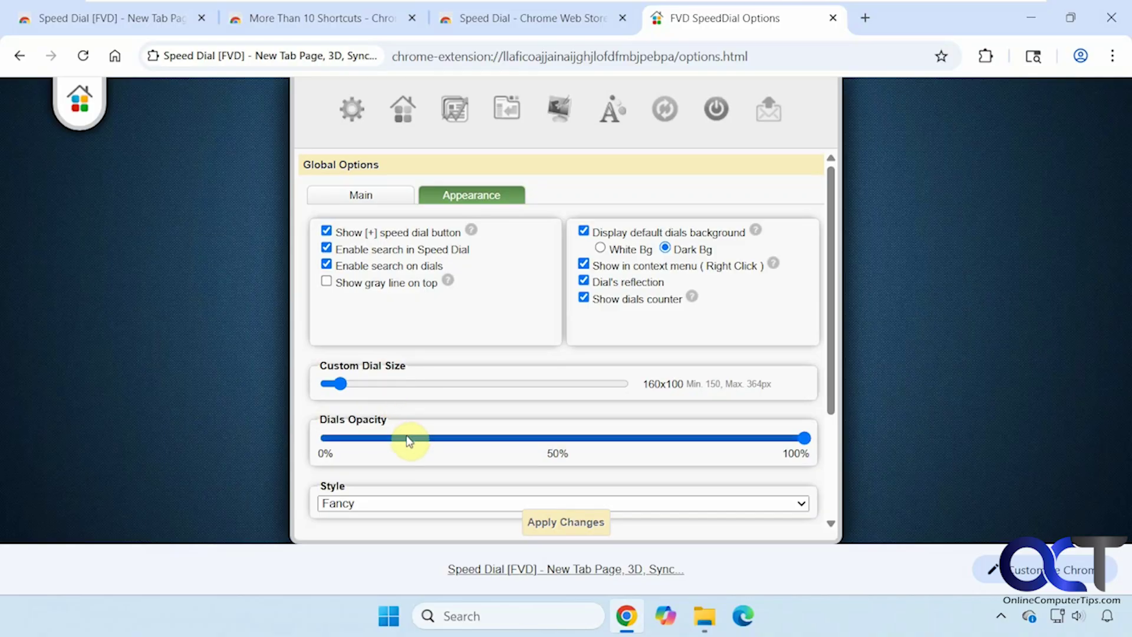
pyautogui.click(802, 505)
pyautogui.click(802, 505)
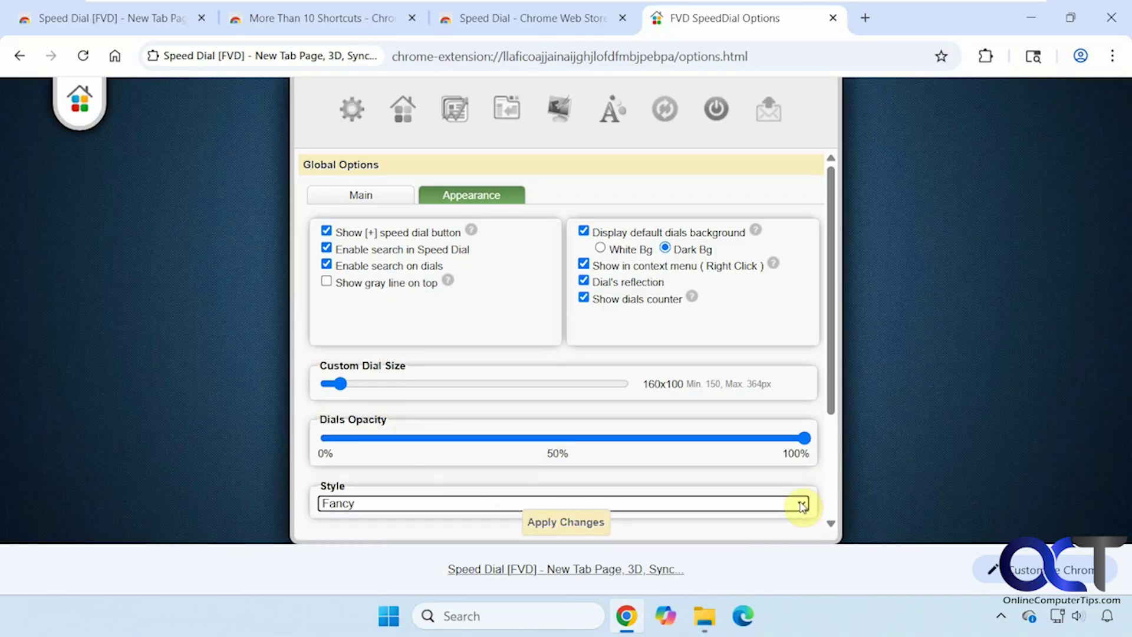
pyautogui.moveTo(832, 392); pyautogui.dragTo(835, 359)
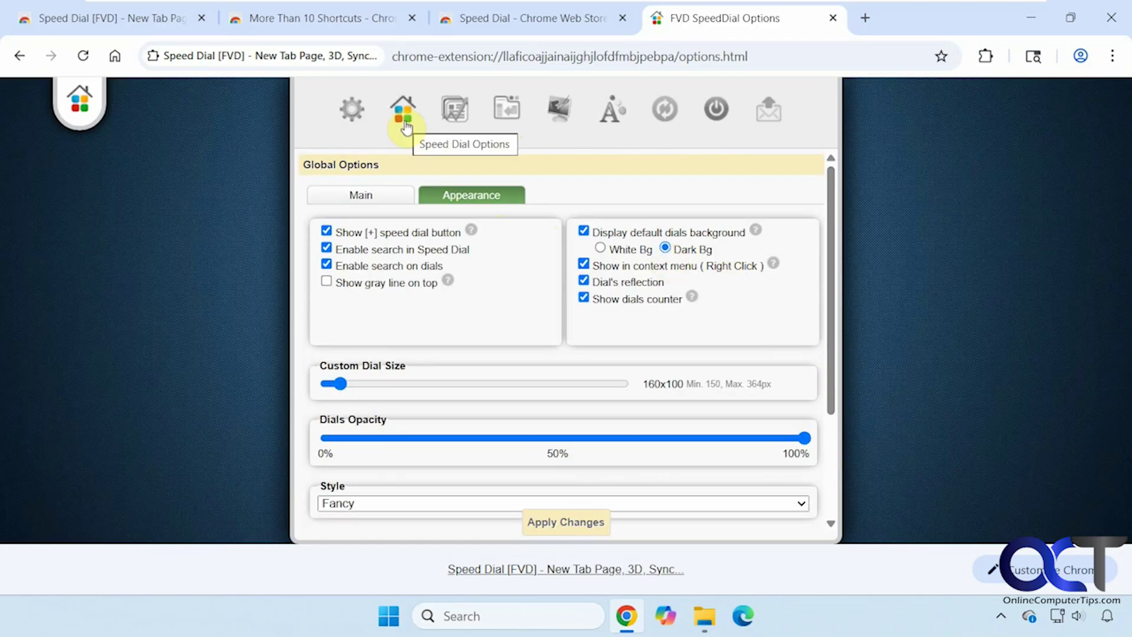
pyautogui.click(465, 122)
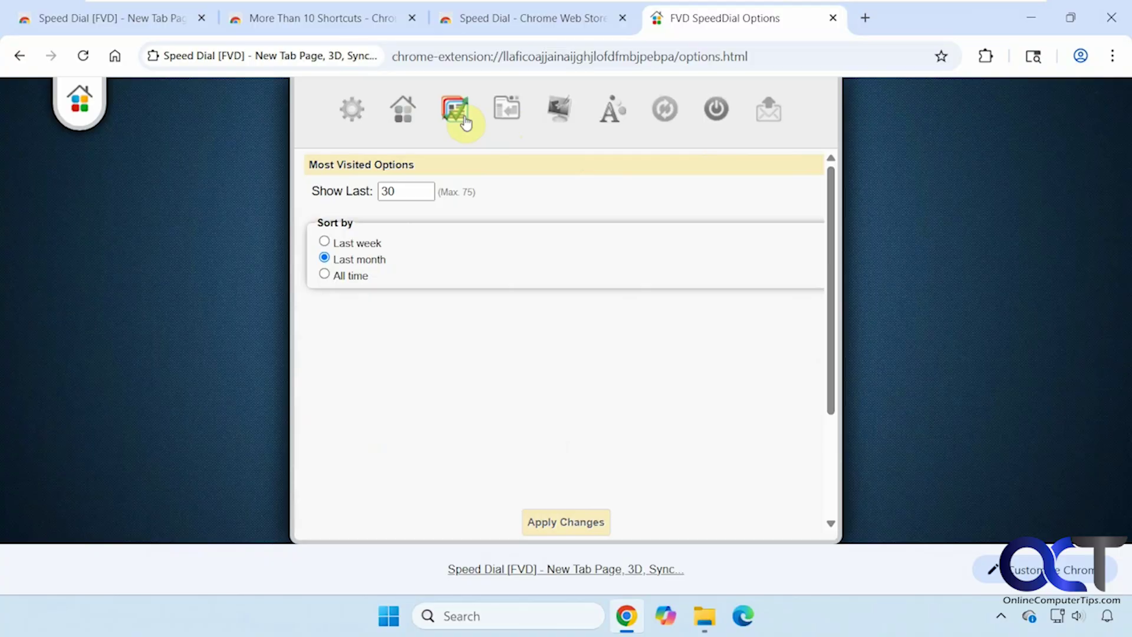
pyautogui.click(506, 119)
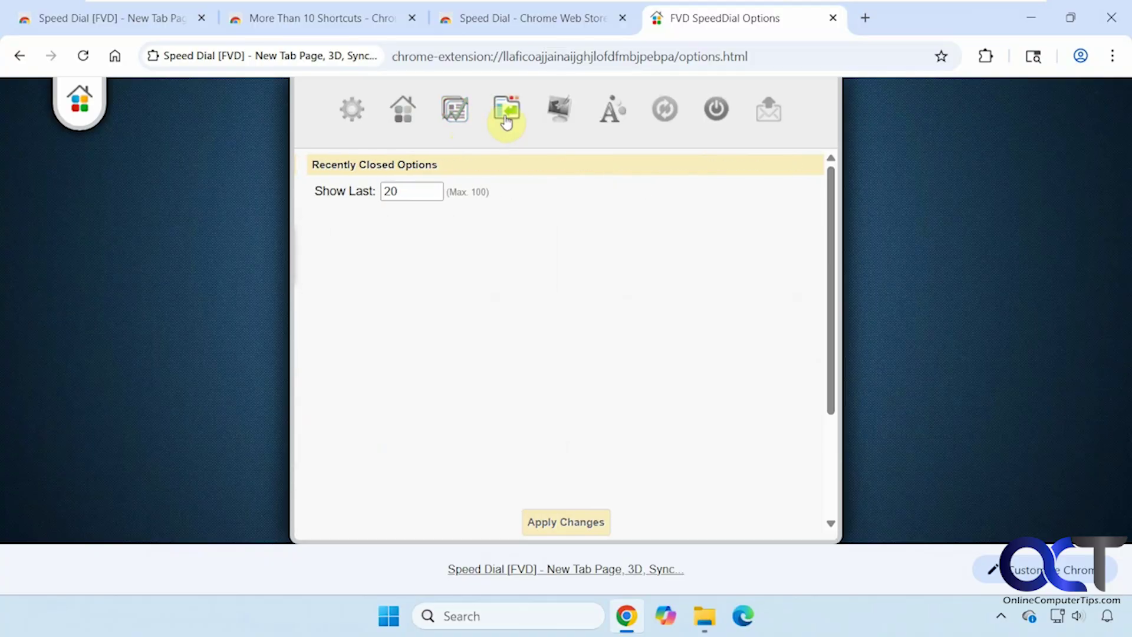
pyautogui.click(561, 115)
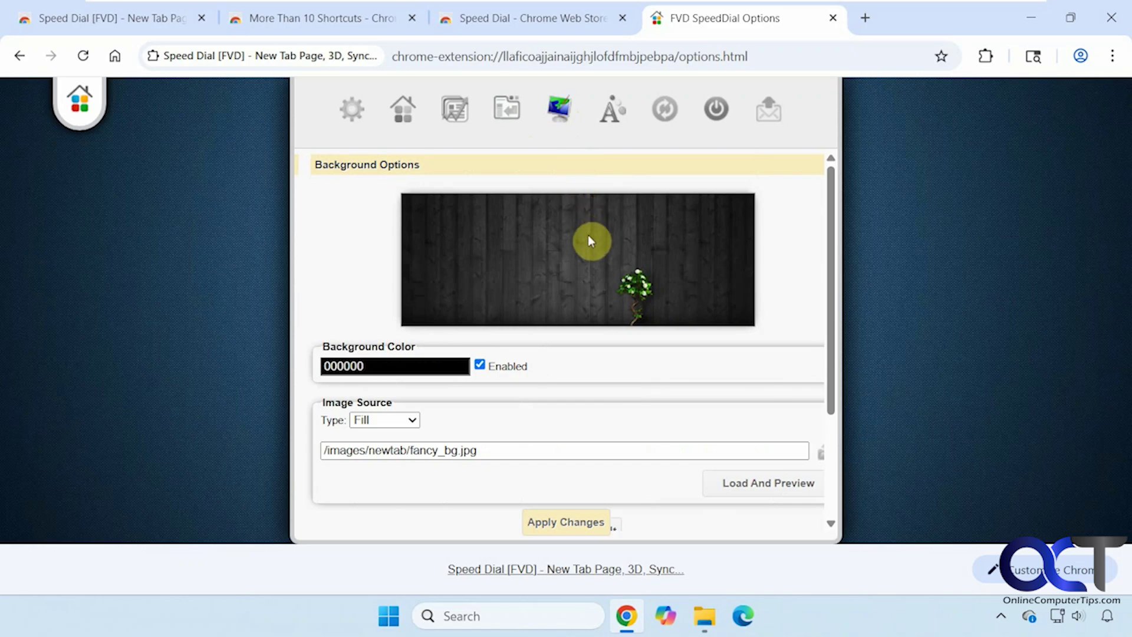
# Set Background1 (2).jpg beach photo as the background image and apply changes
pyautogui.scroll(-1, 817, 431)
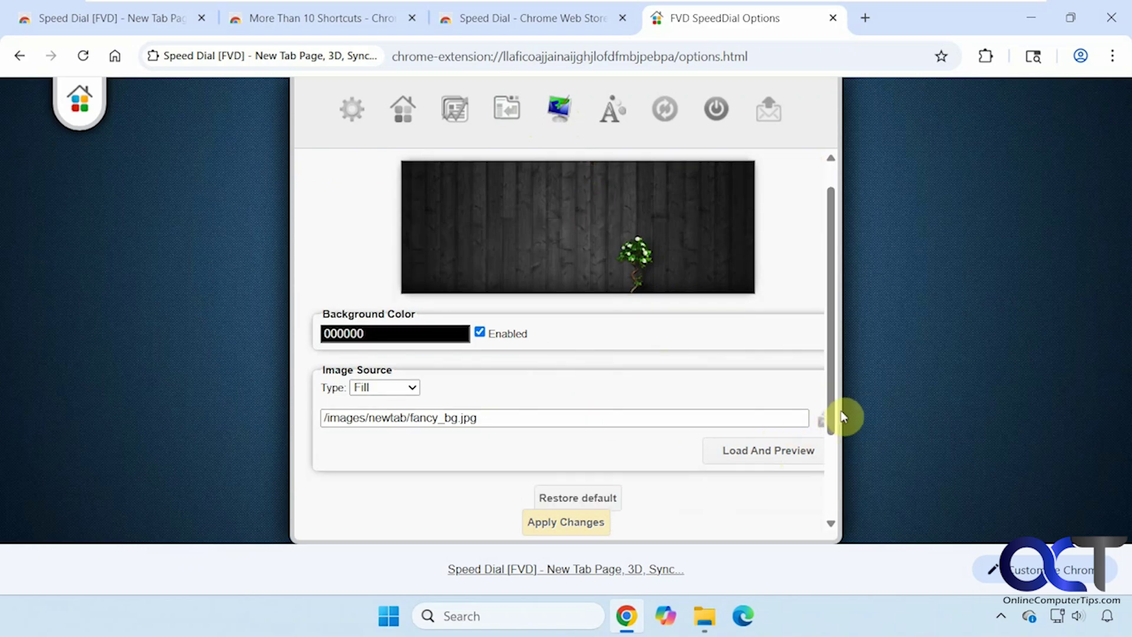
pyautogui.click(820, 423)
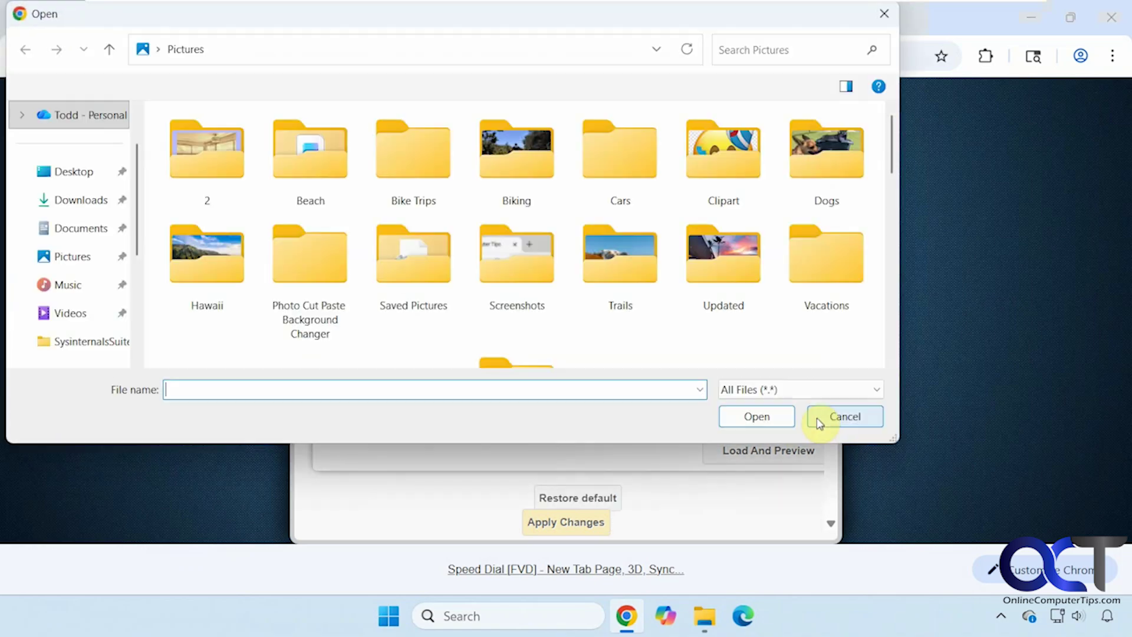
pyautogui.scroll(-3, 496, 269)
pyautogui.doubleClick(309, 316)
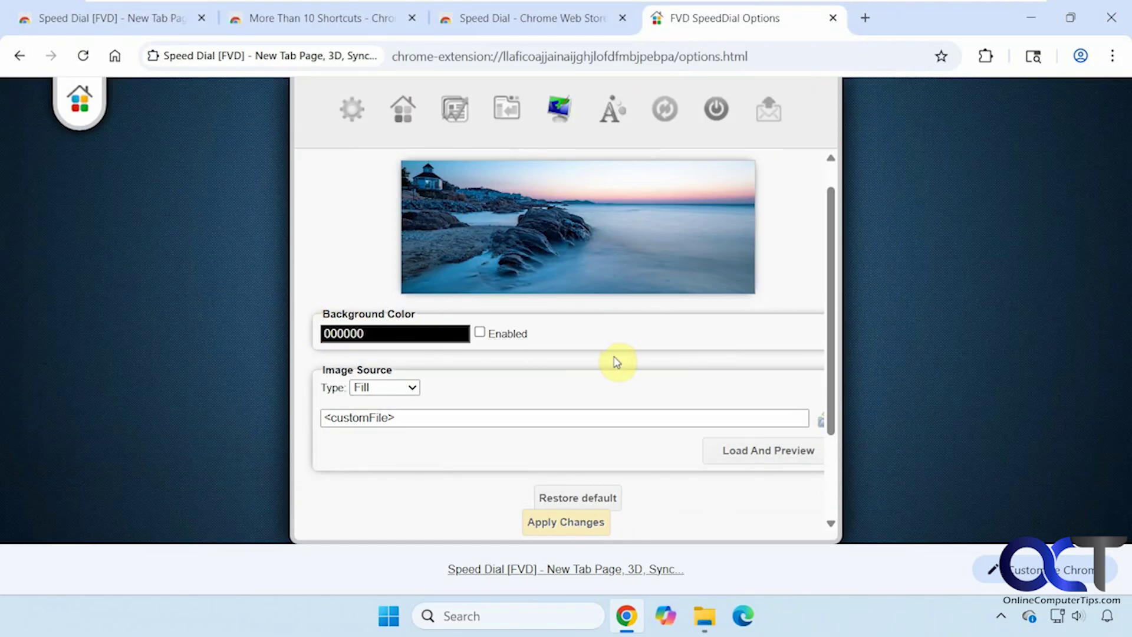
pyautogui.click(571, 523)
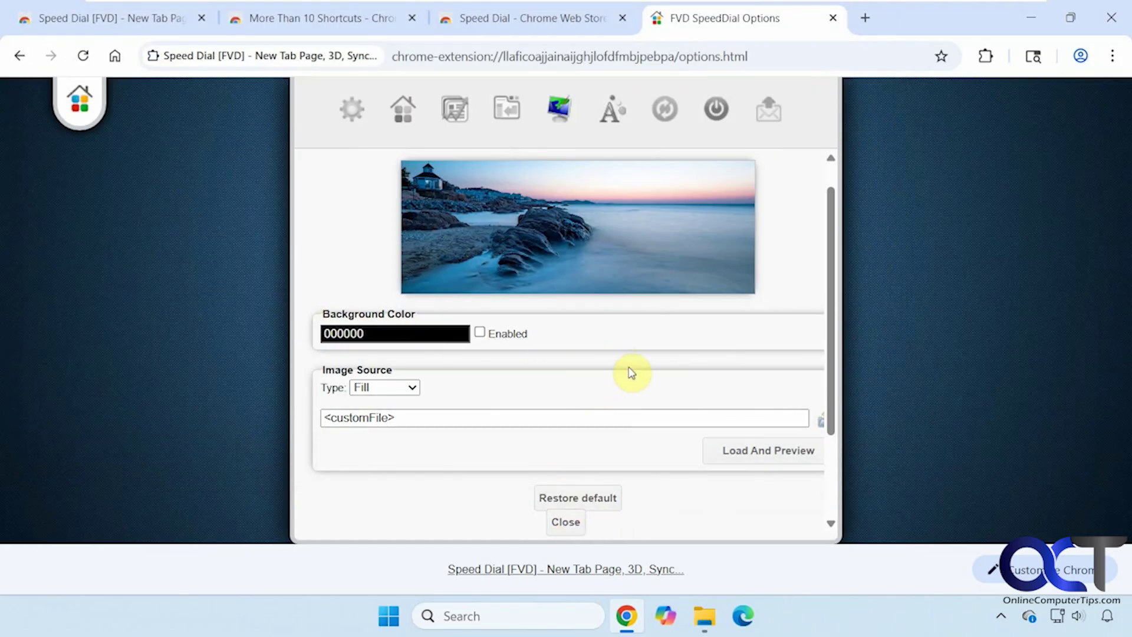
# Look through the Fonts, Sync and PowerOff panels, then close the options page
pyautogui.scroll(1, 622, 354)
pyautogui.click(610, 112)
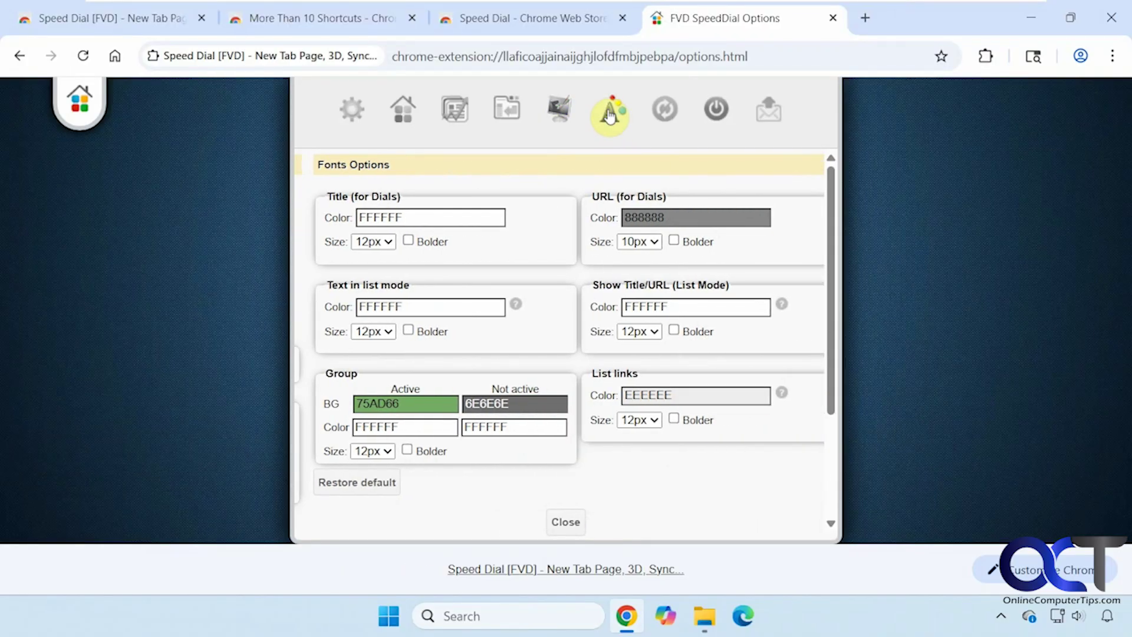
pyautogui.click(663, 113)
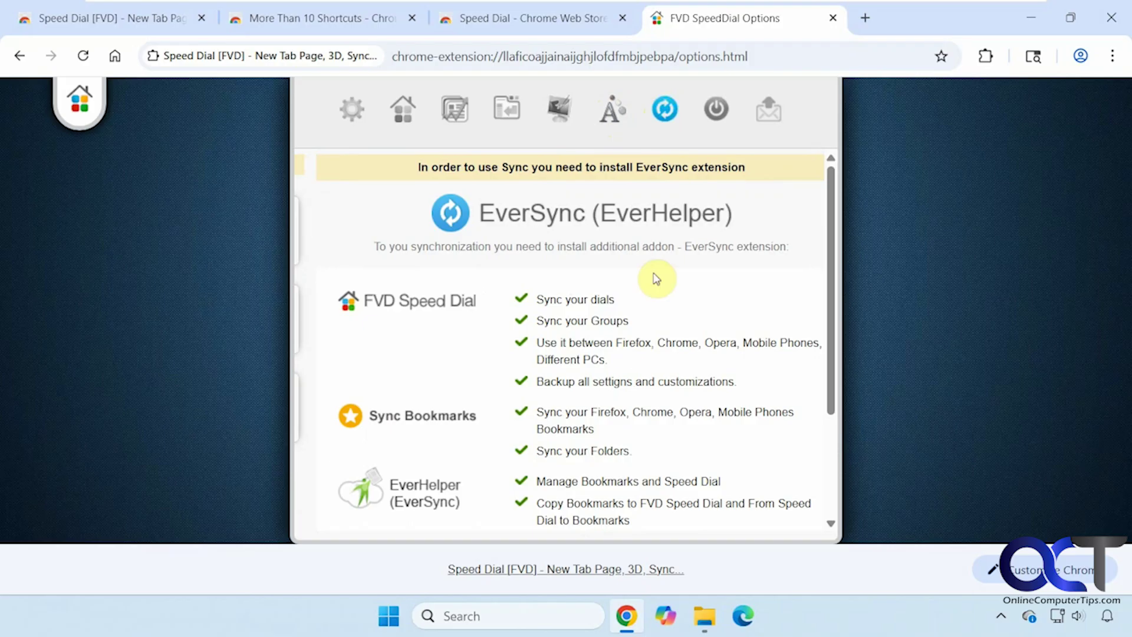
pyautogui.click(716, 112)
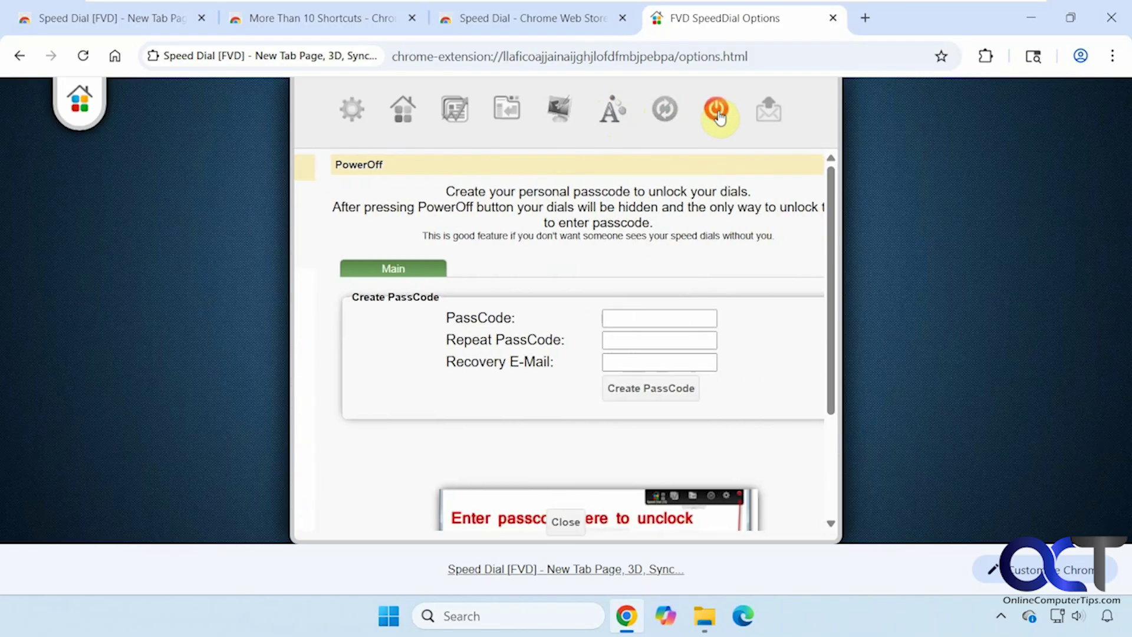
pyautogui.click(758, 116)
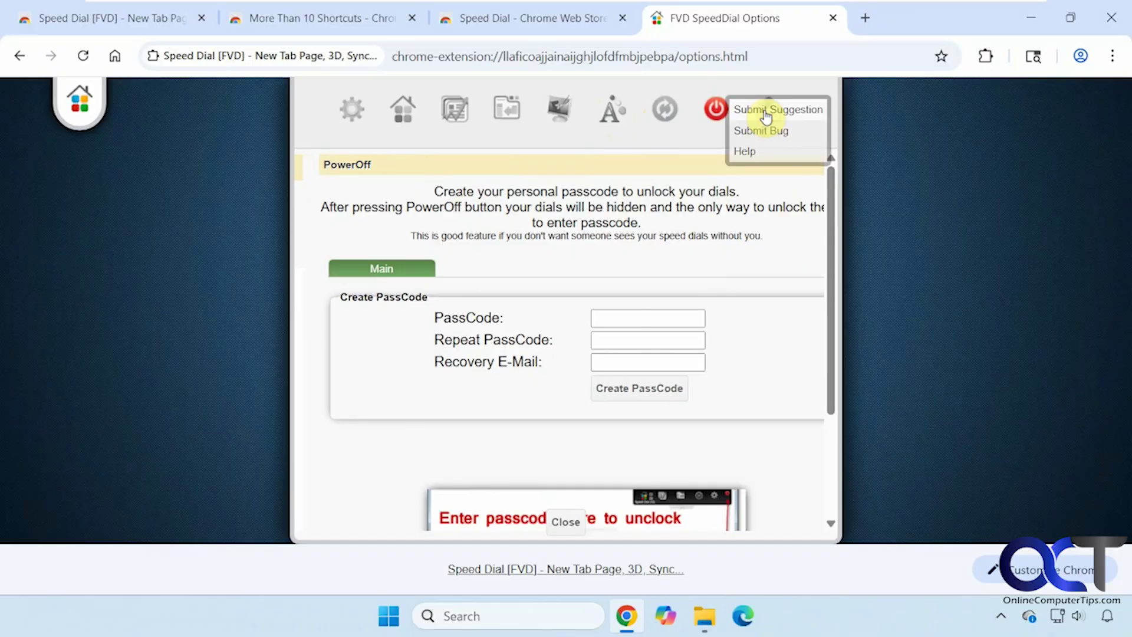
pyautogui.click(361, 113)
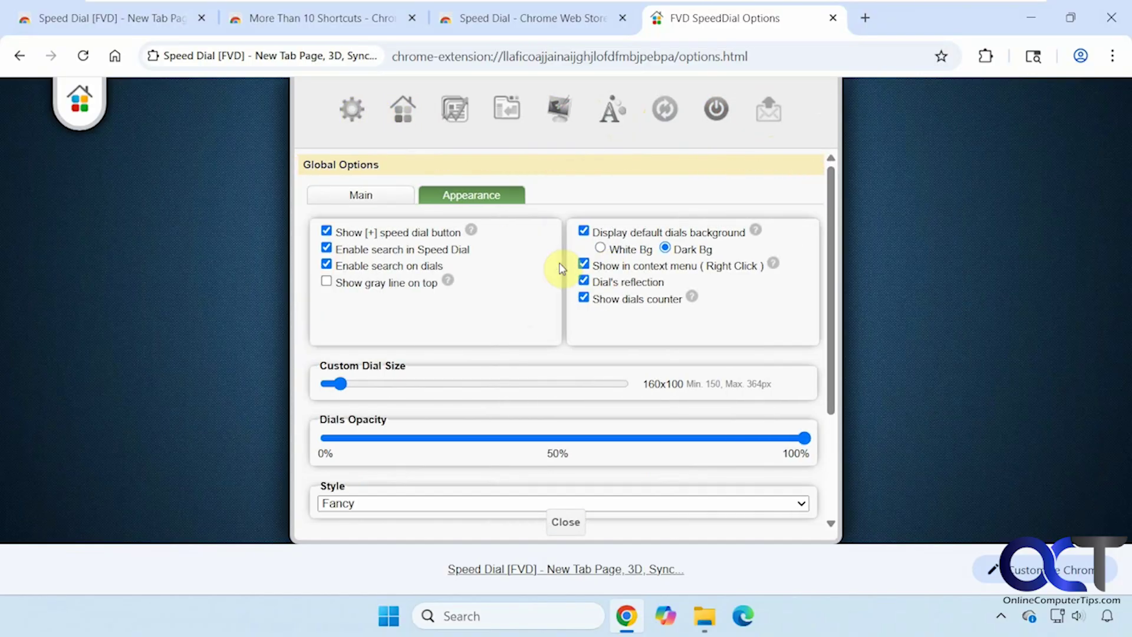
pyautogui.click(567, 523)
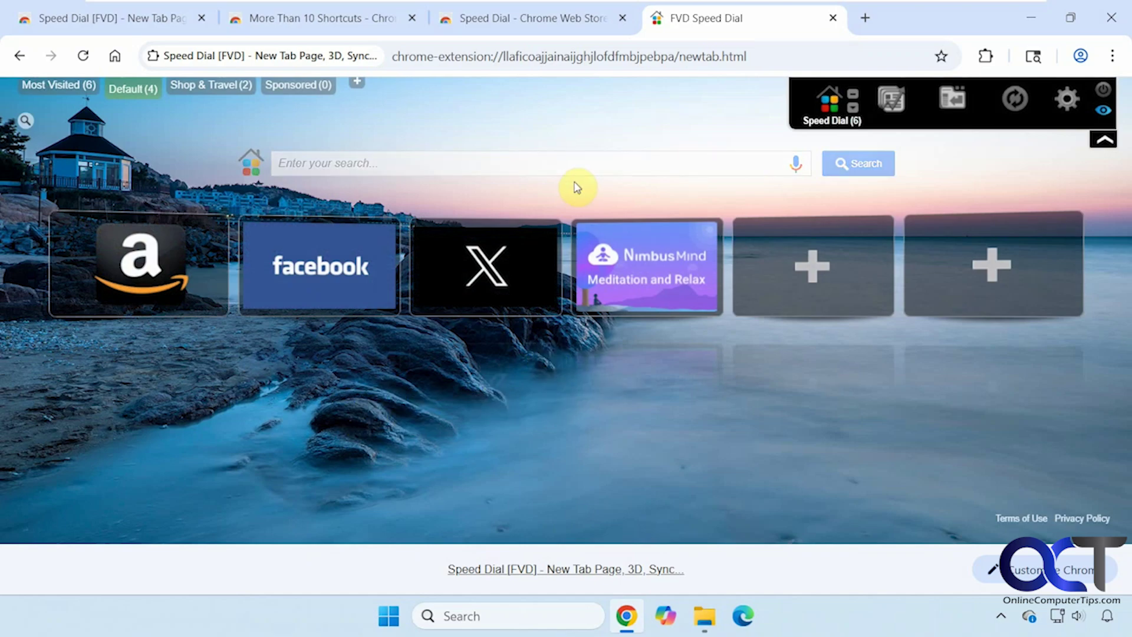
# Add a dial titled 'OCT' for onlinecomputertips.com with Auto Preview
pyautogui.click(820, 272)
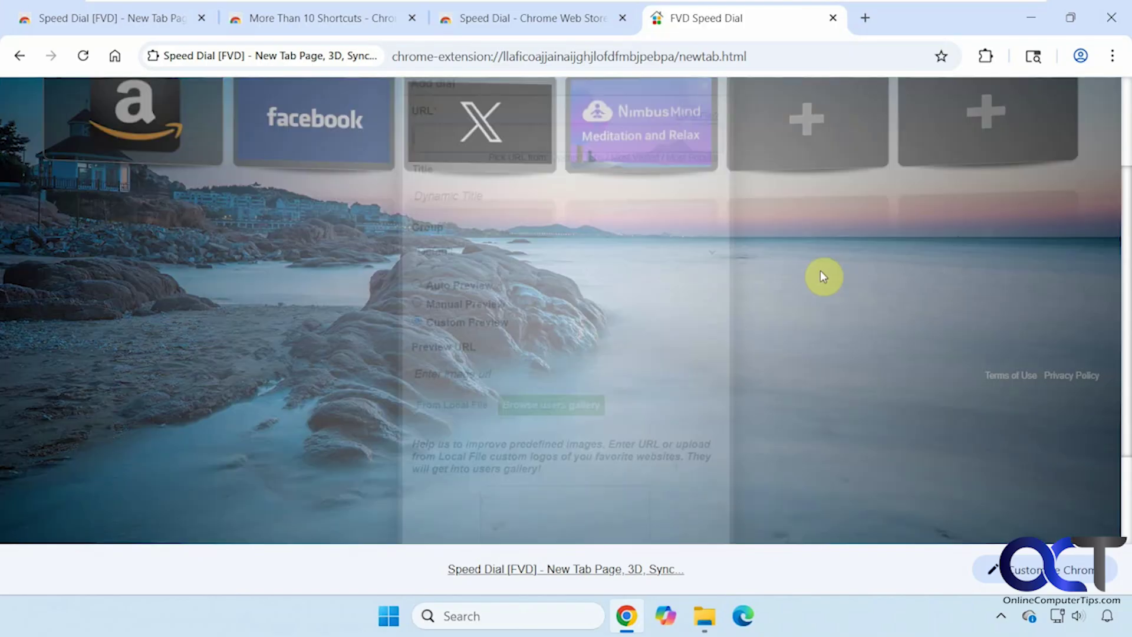
pyautogui.scroll(3, 513, 153)
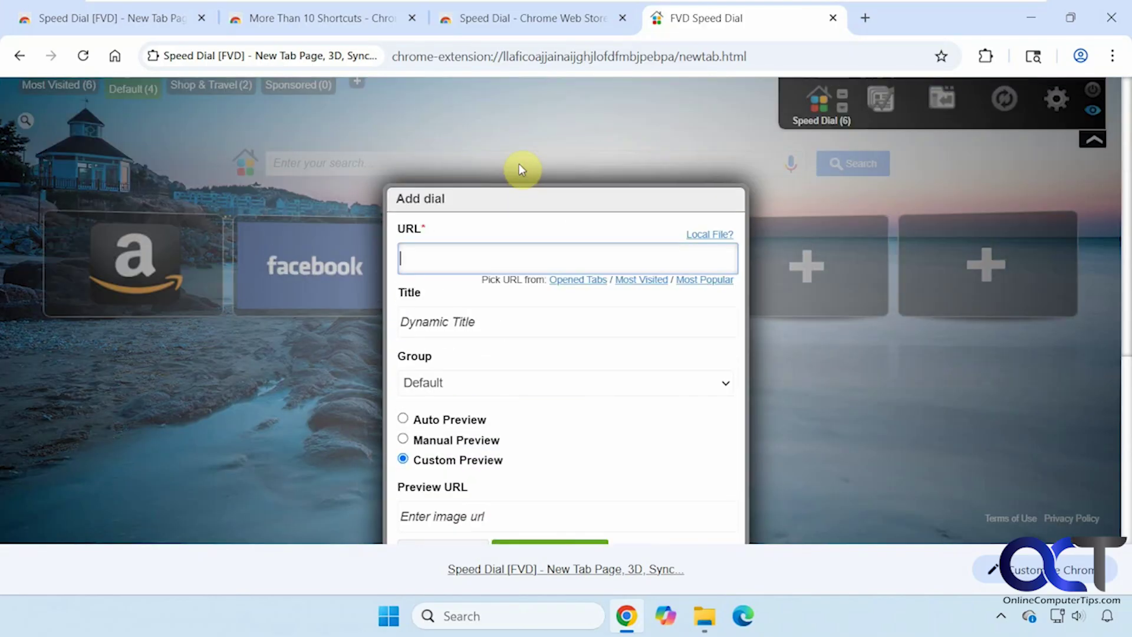
pyautogui.click(487, 251)
pyautogui.write('onlinec')
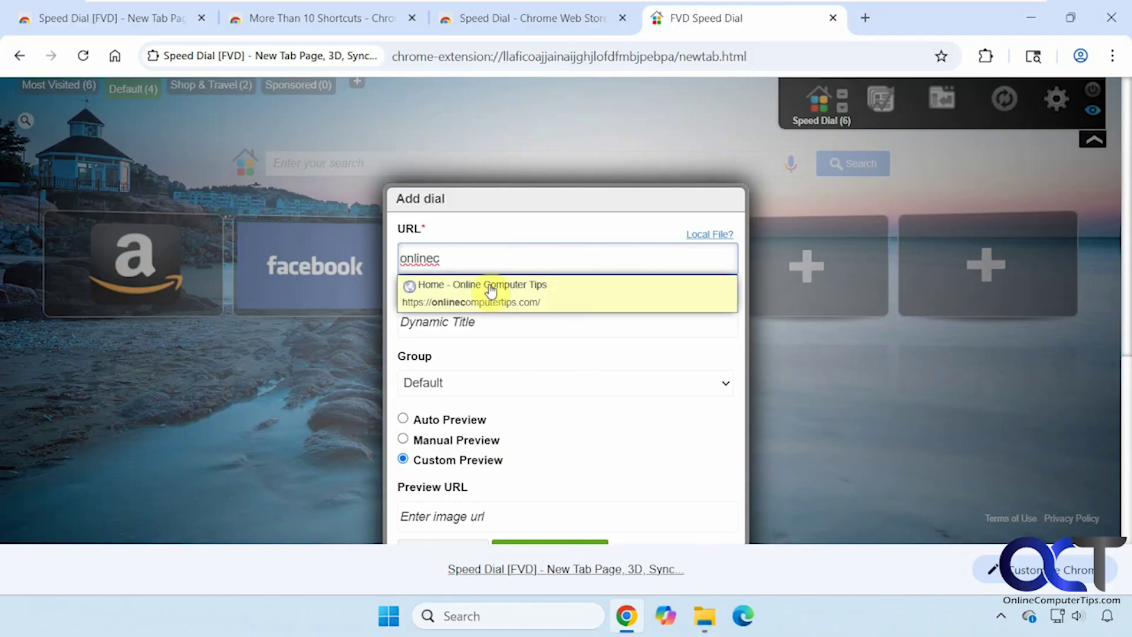
pyautogui.click(491, 290)
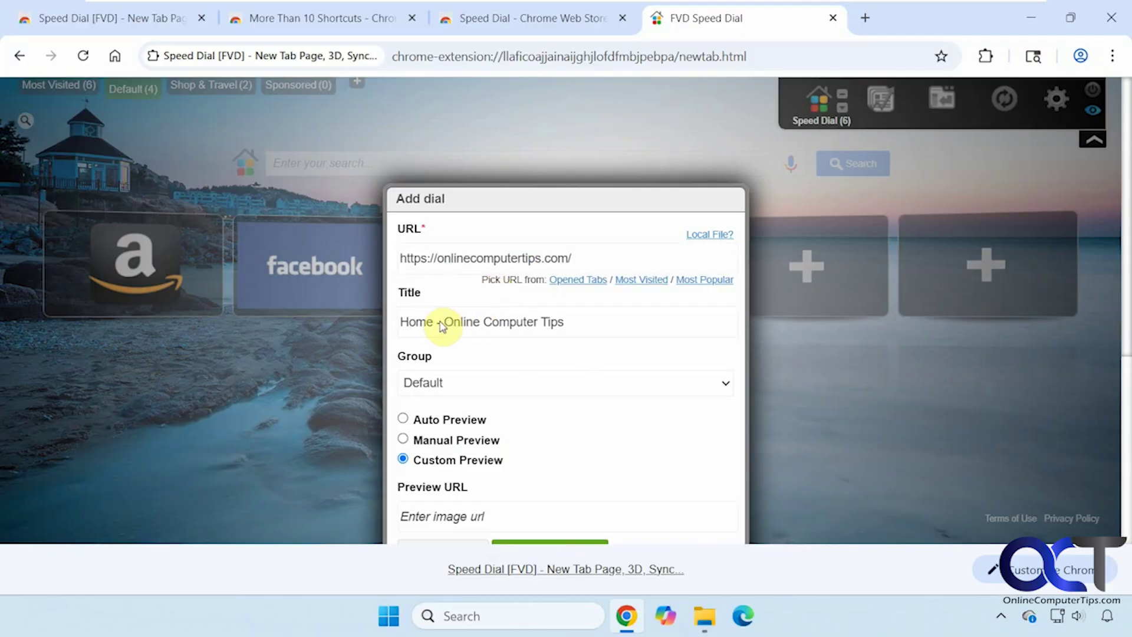
pyautogui.moveTo(569, 322); pyautogui.dragTo(401, 325)
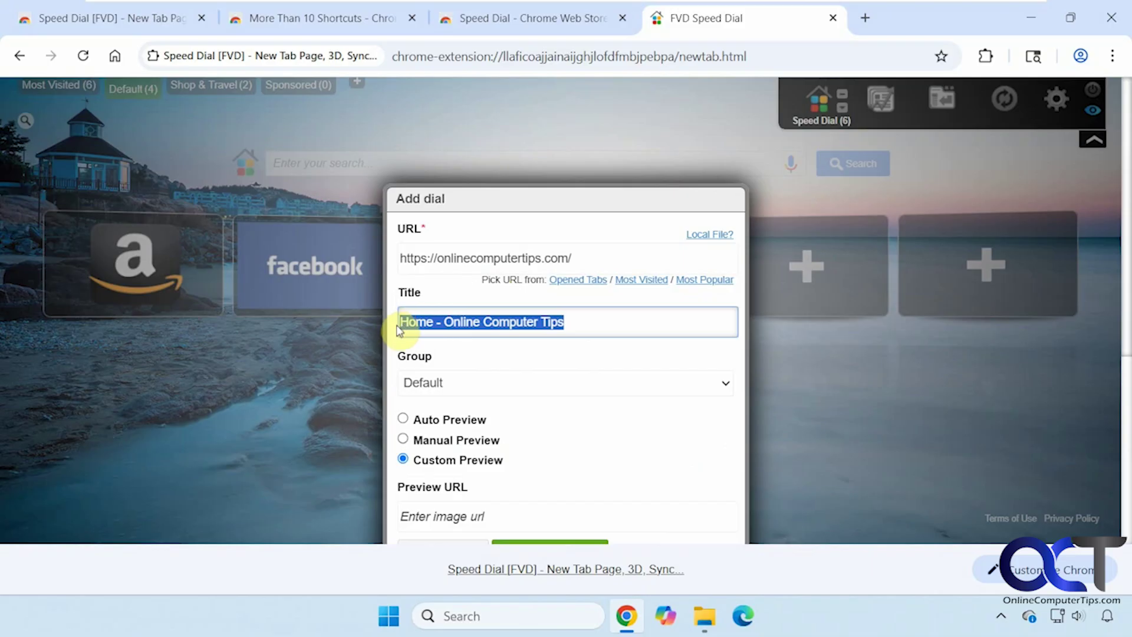
pyautogui.write('OCT')
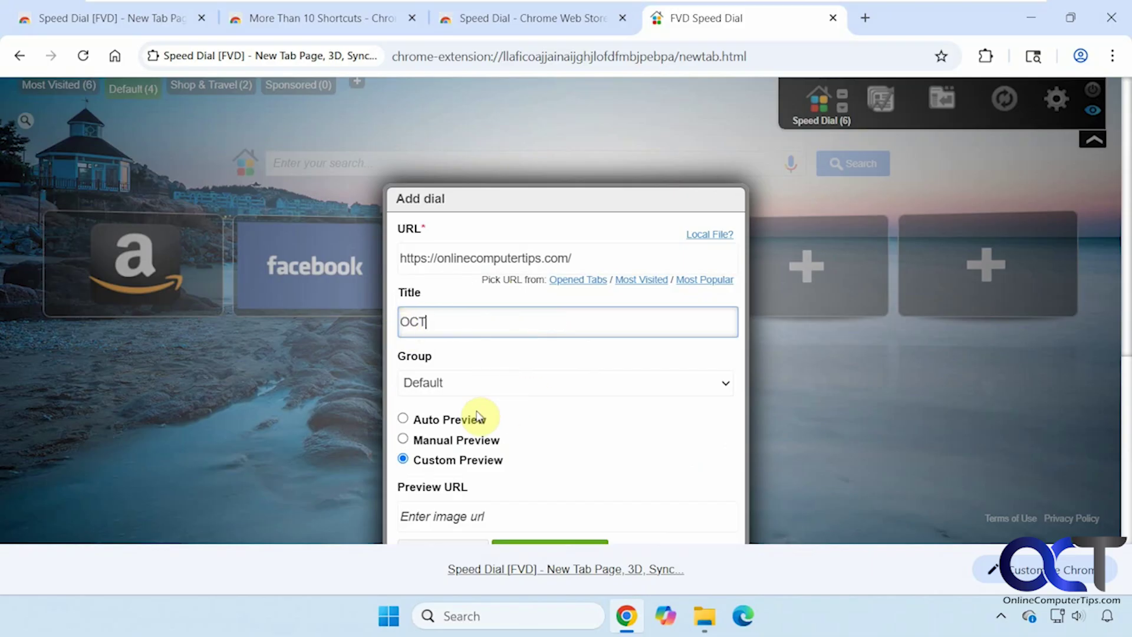
pyautogui.scroll(-1, 501, 401)
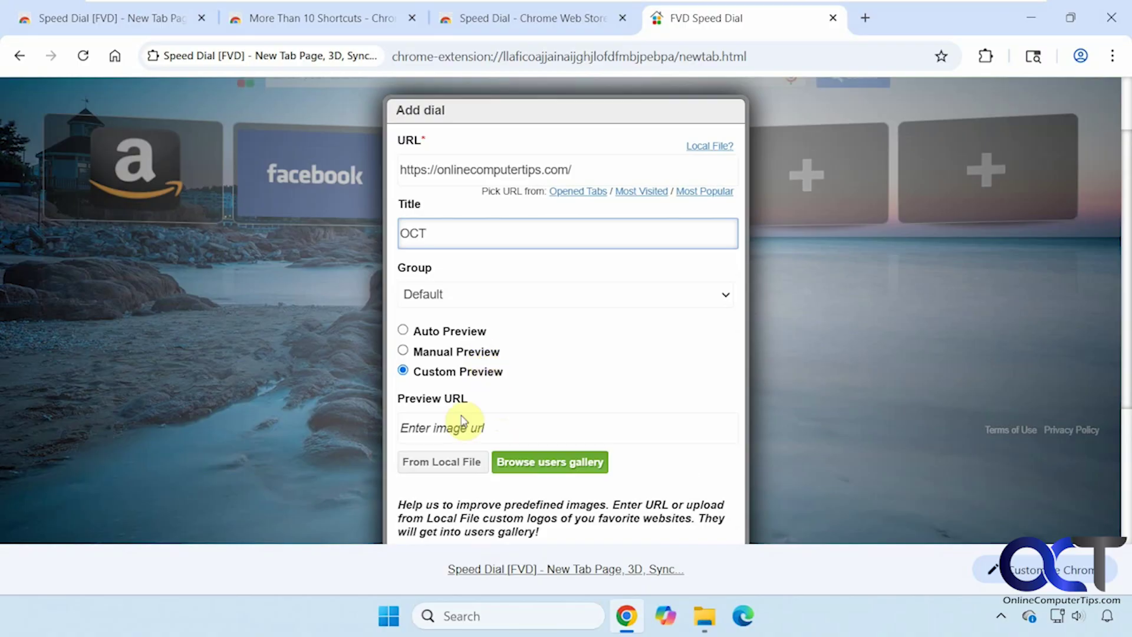
pyautogui.click(457, 331)
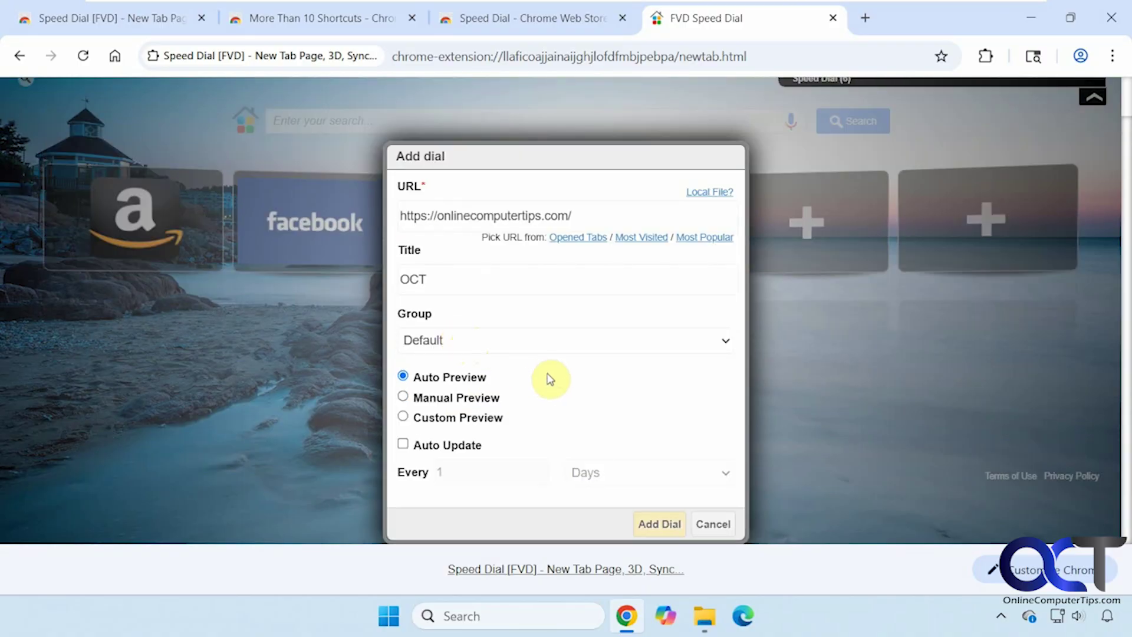
pyautogui.click(659, 524)
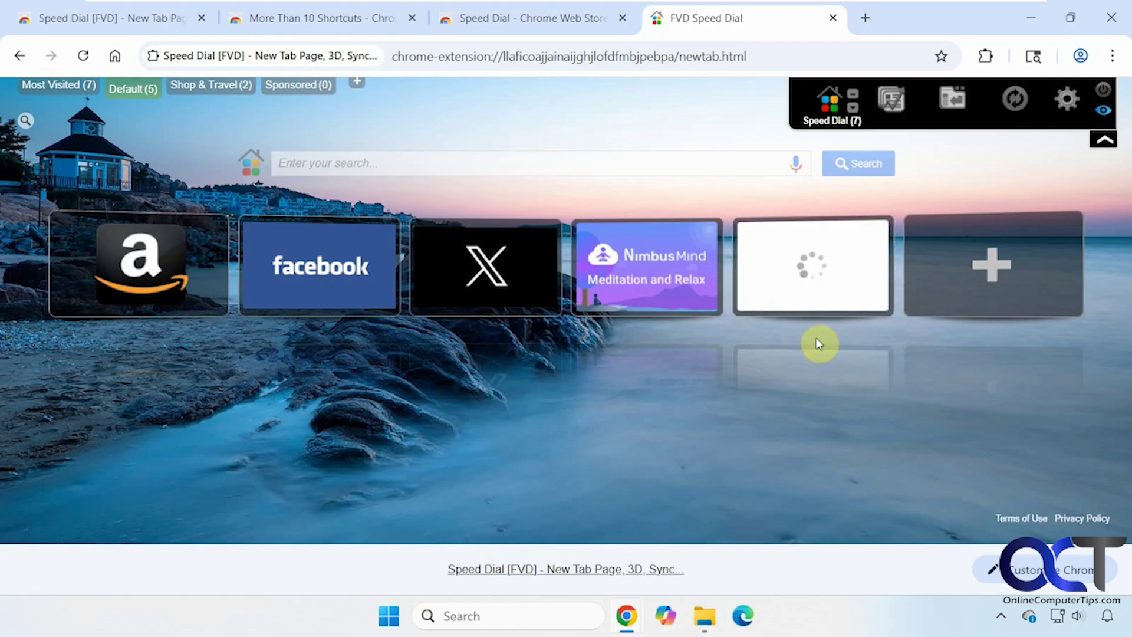
# Refresh the OCT dial's thumbnail, then switch the dial to Manual Preview and save it
pyautogui.rightClick(798, 275)
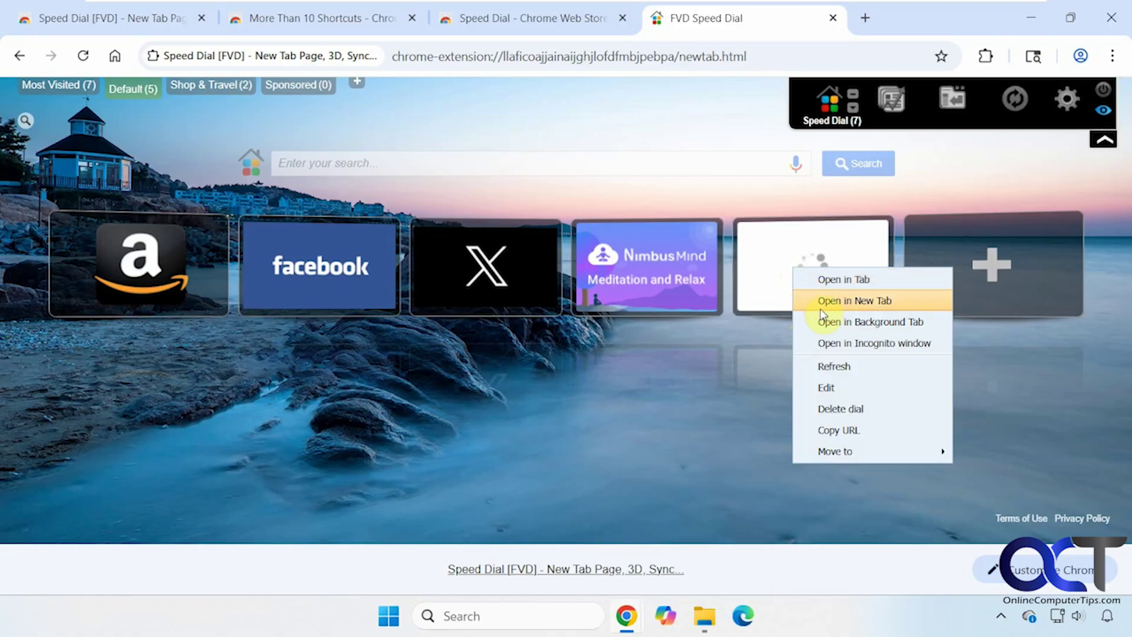
pyautogui.click(861, 367)
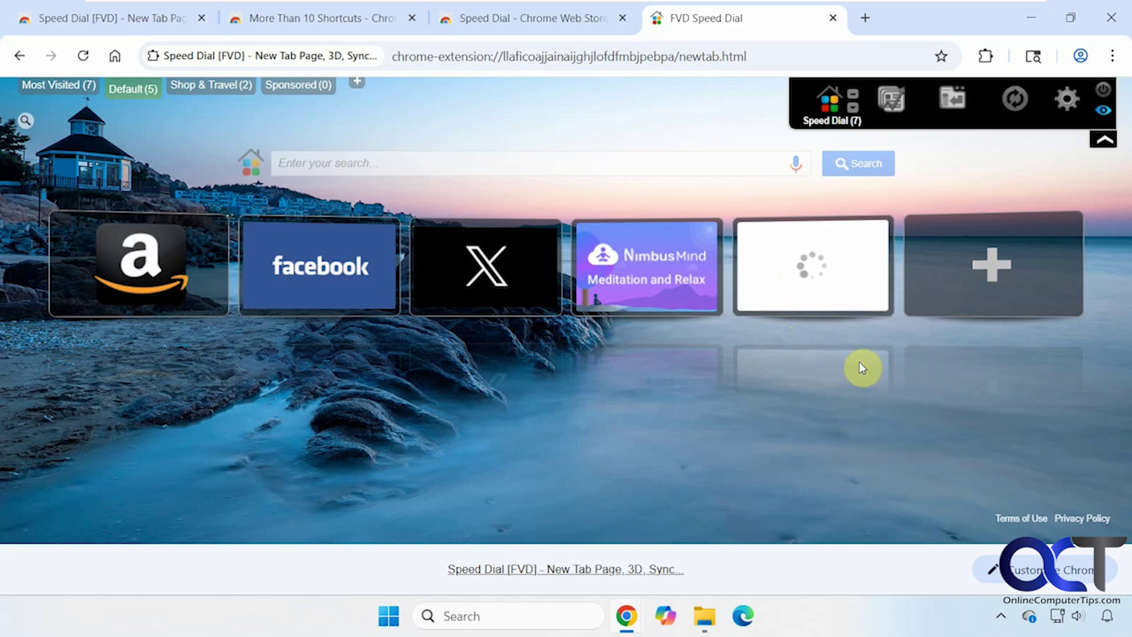
pyautogui.rightClick(810, 270)
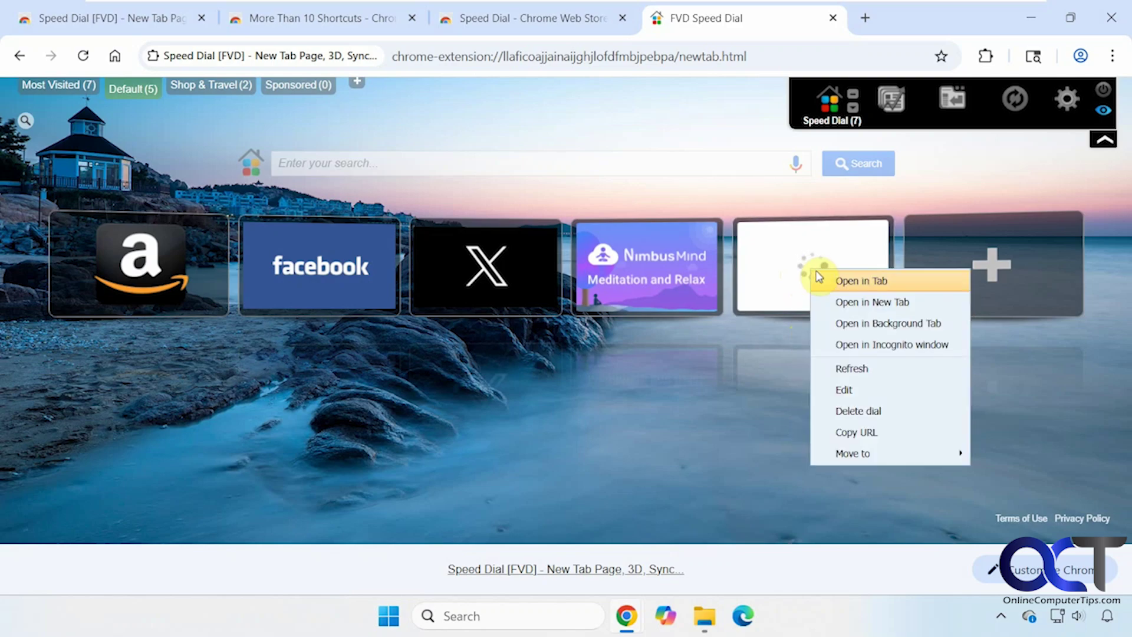
pyautogui.click(859, 392)
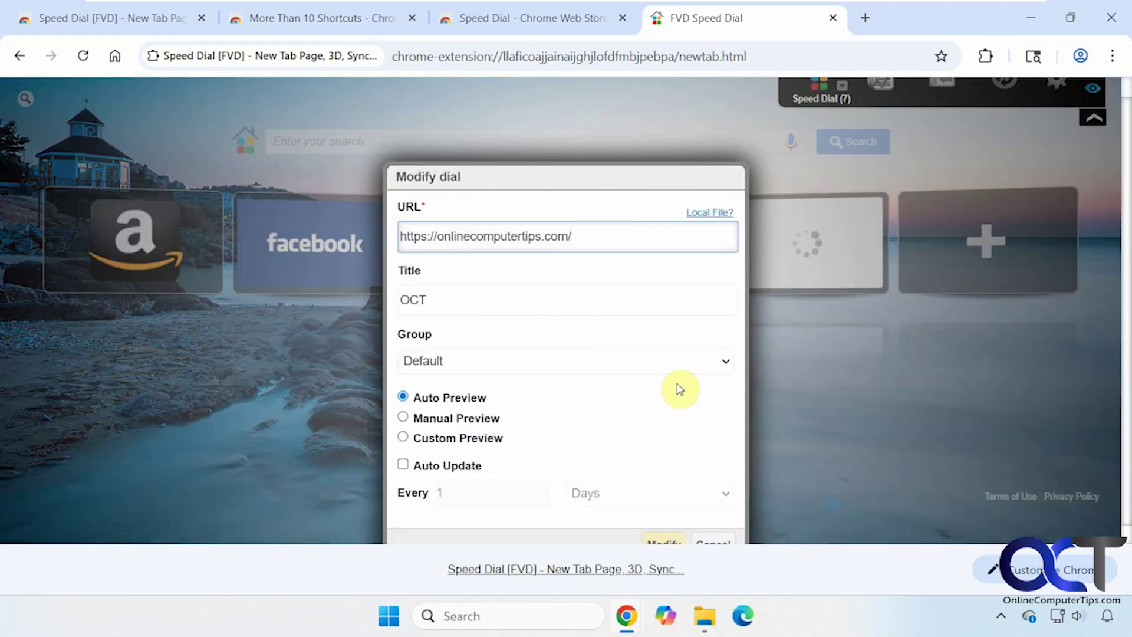
pyautogui.click(492, 424)
pyautogui.click(665, 506)
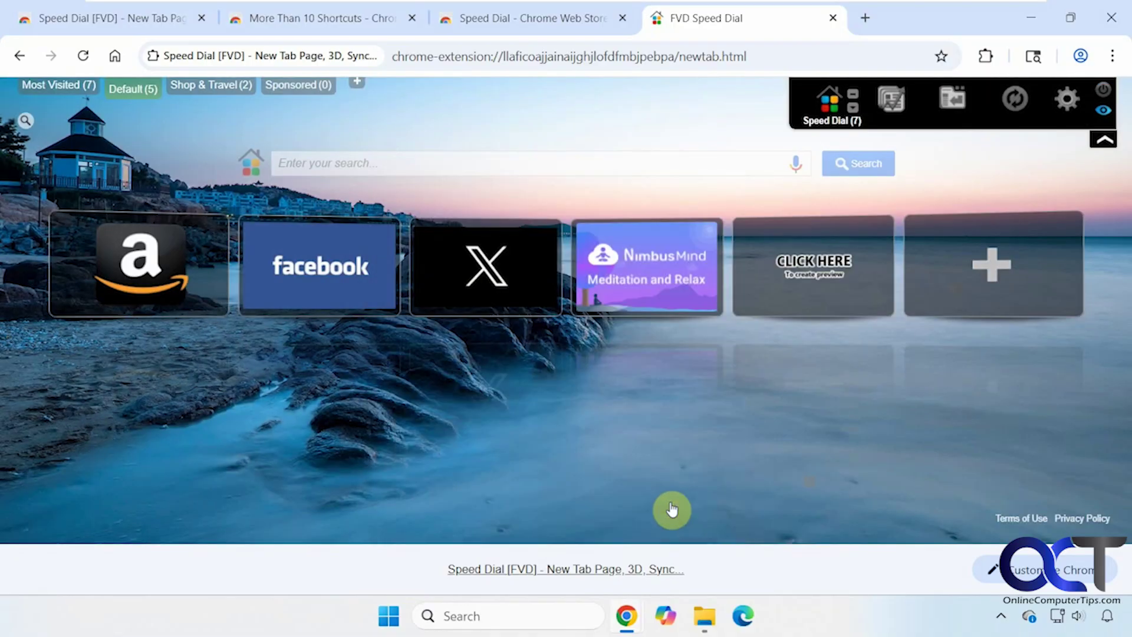
pyautogui.click(813, 286)
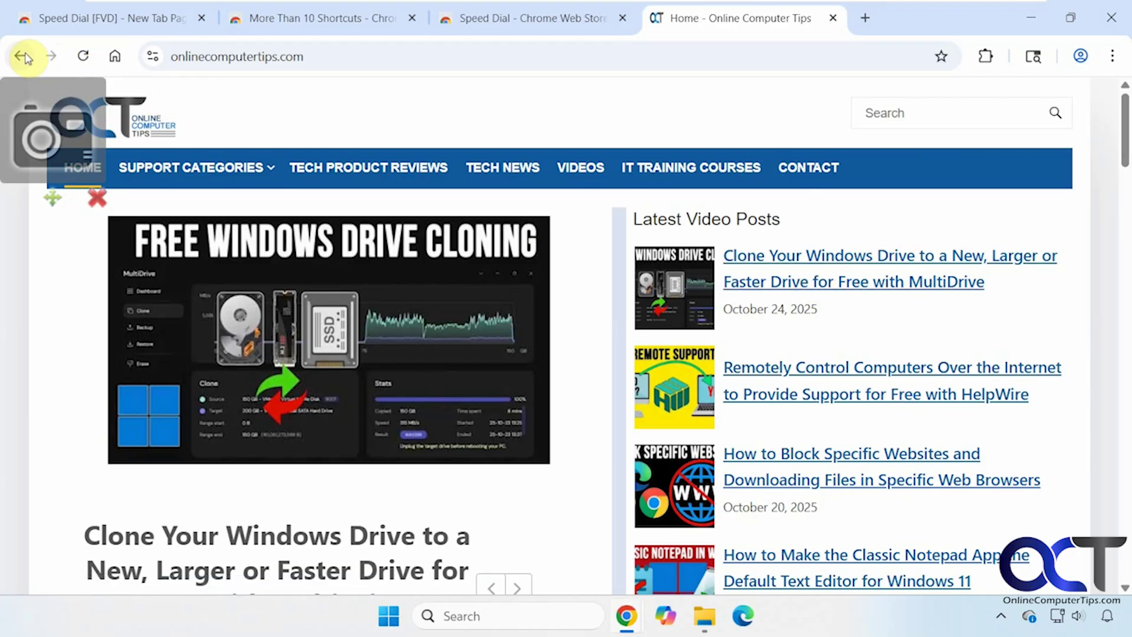
pyautogui.click(23, 56)
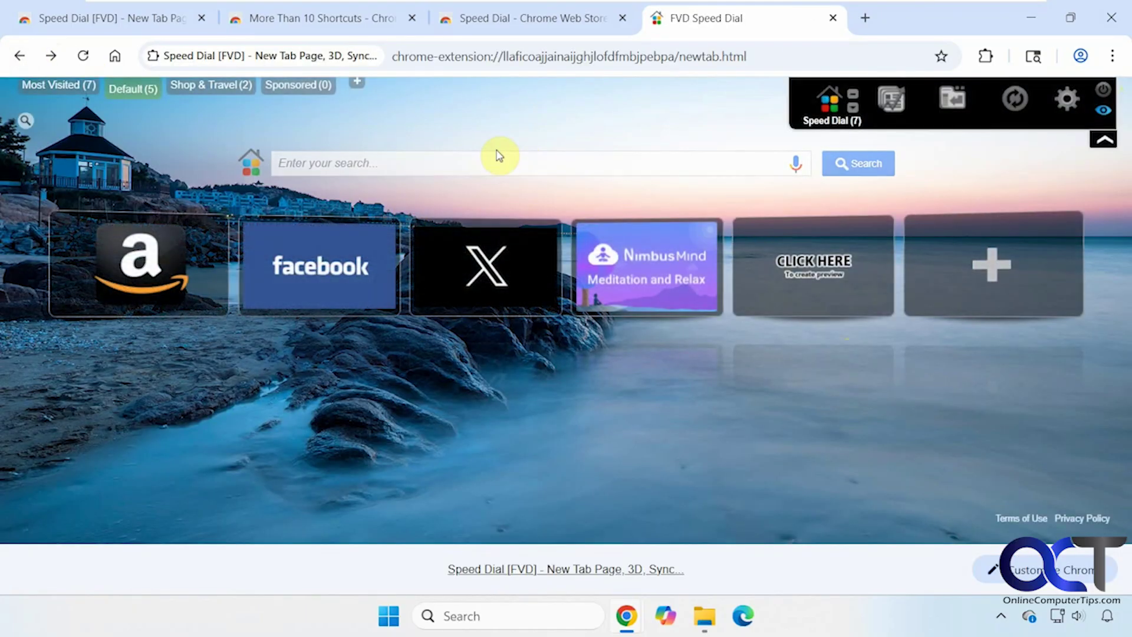
pyautogui.click(62, 89)
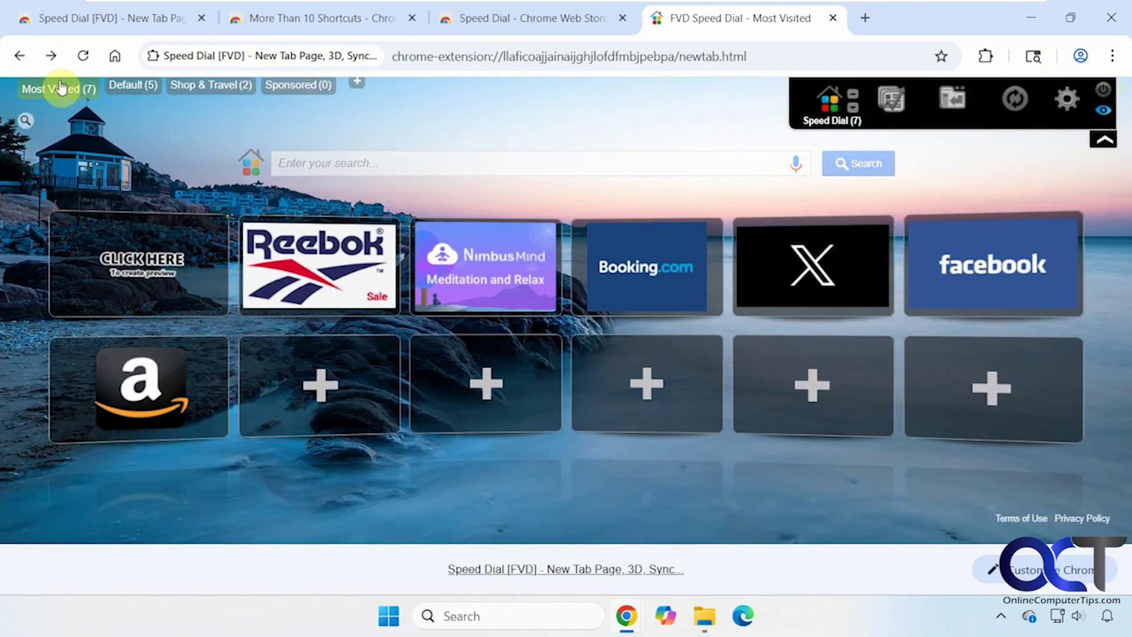
pyautogui.click(198, 90)
pyautogui.click(289, 89)
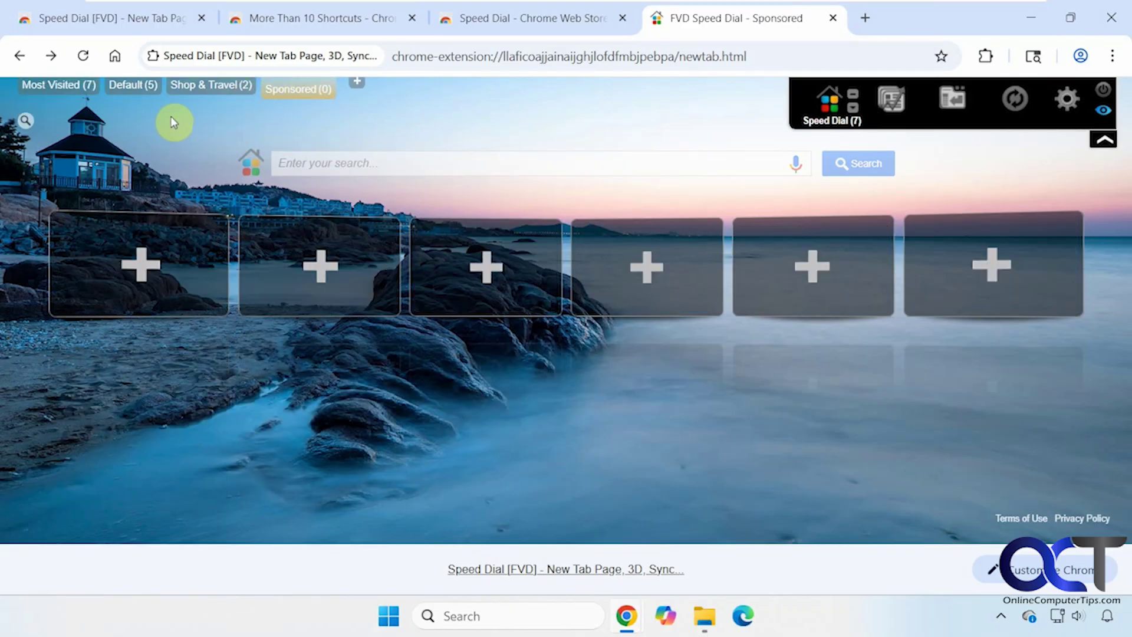
pyautogui.click(133, 89)
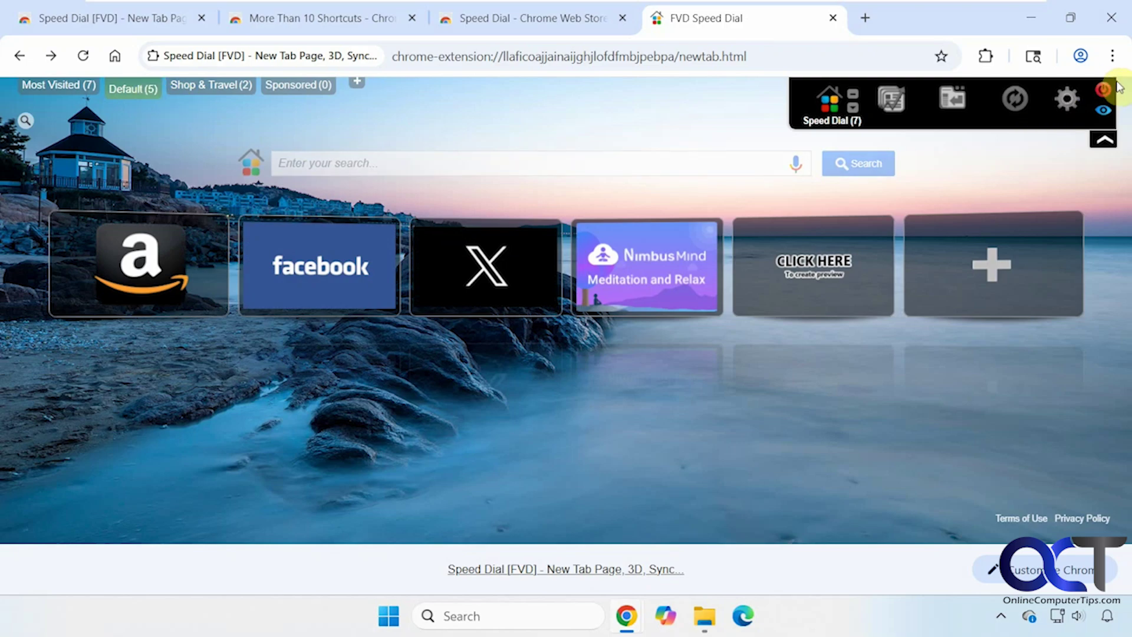
# View the PowerOff passcode settings, return to Speed Dial and collapse its toolbar
pyautogui.click(1102, 92)
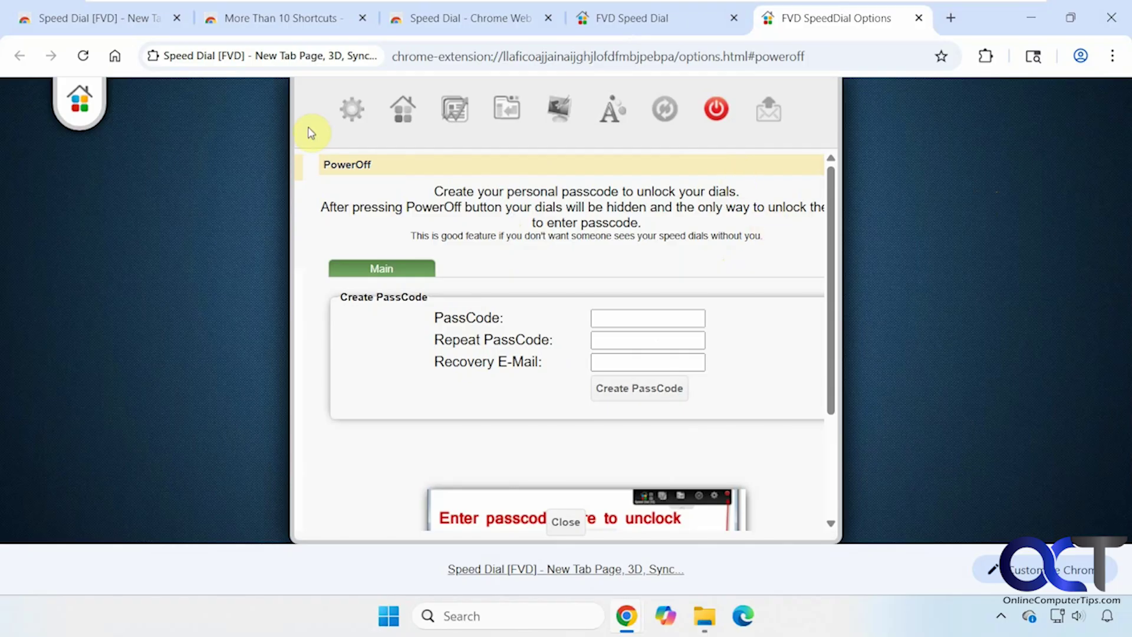
pyautogui.click(114, 56)
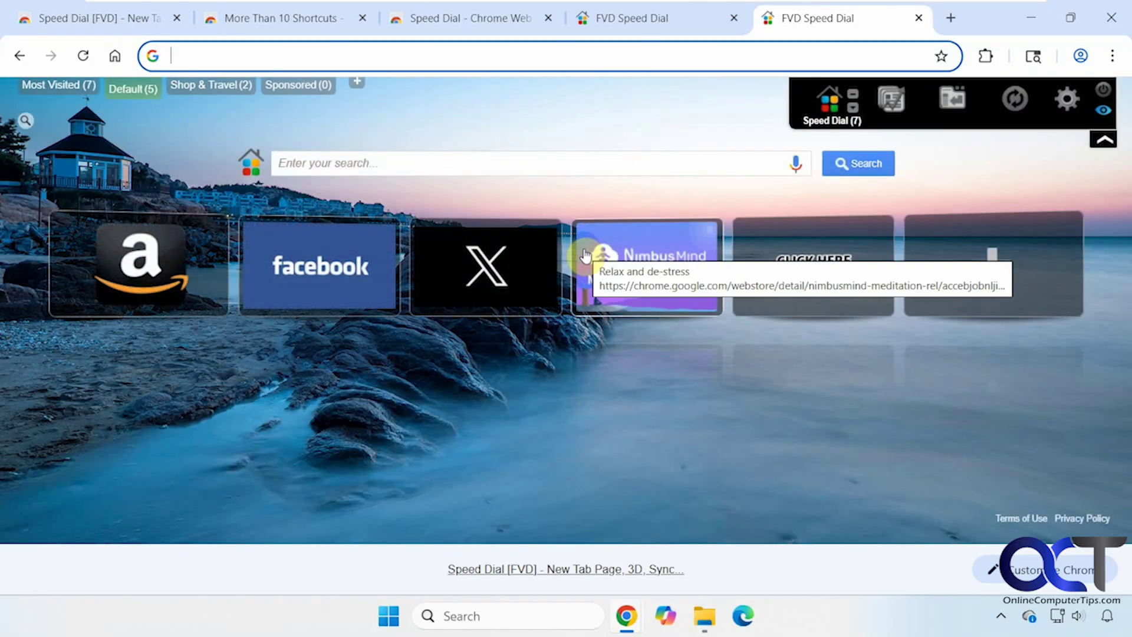
pyautogui.click(1102, 139)
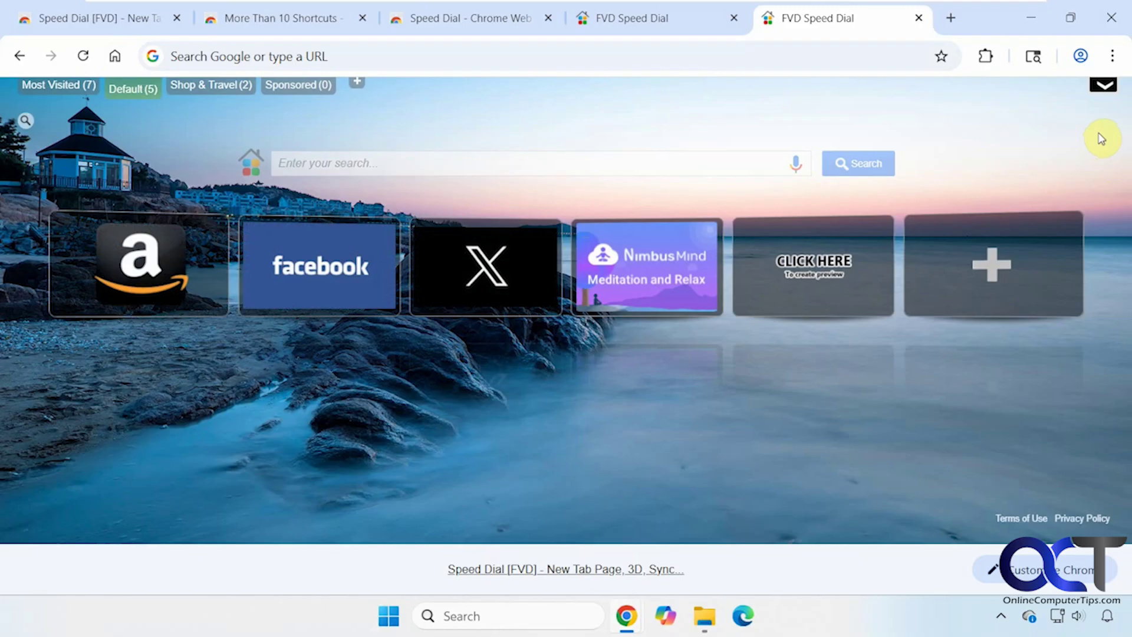
# Search the web for 'dog' from the Speed Dial search box, then return to the Speed Dial tab
pyautogui.click(513, 162)
pyautogui.write('dog')
pyautogui.press('Return')
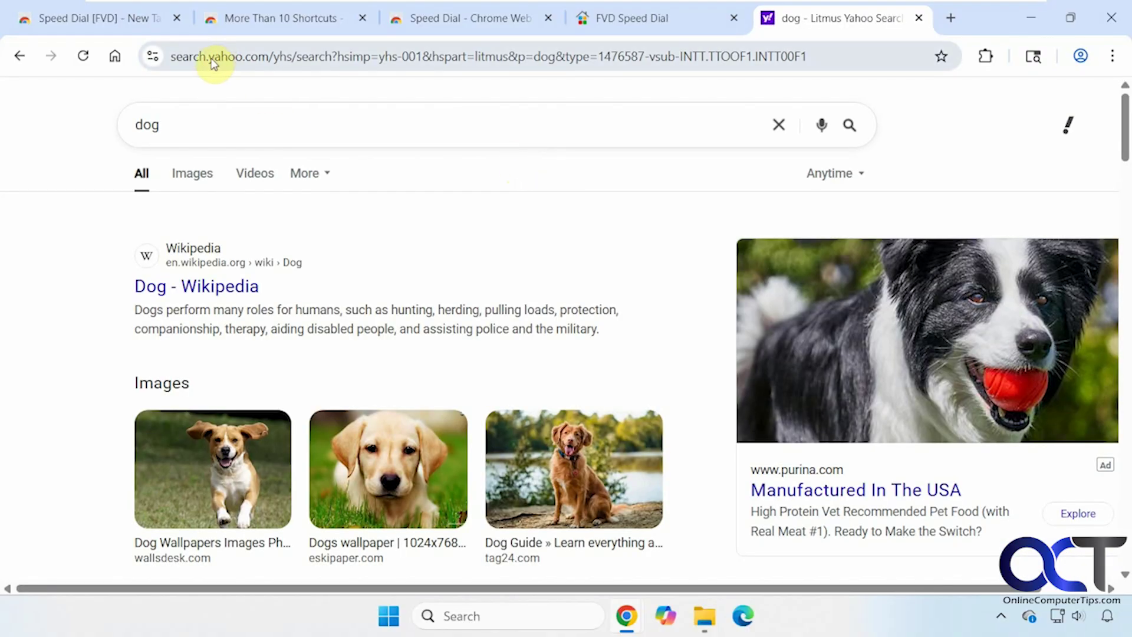
pyautogui.click(681, 21)
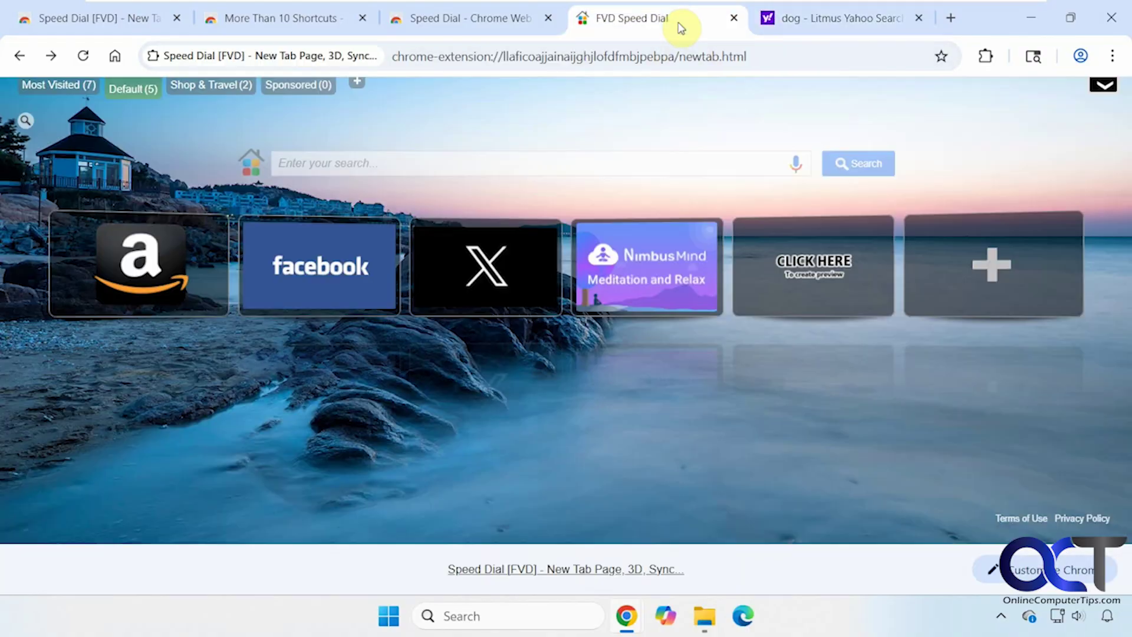
pyautogui.click(1099, 88)
pyautogui.click(1072, 108)
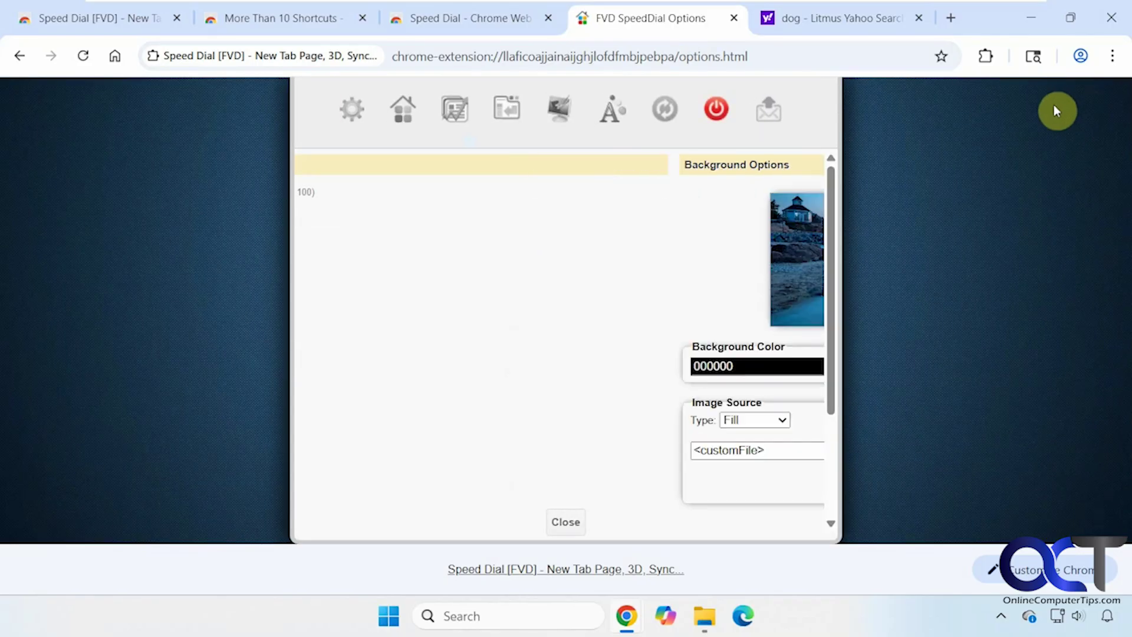
pyautogui.click(353, 113)
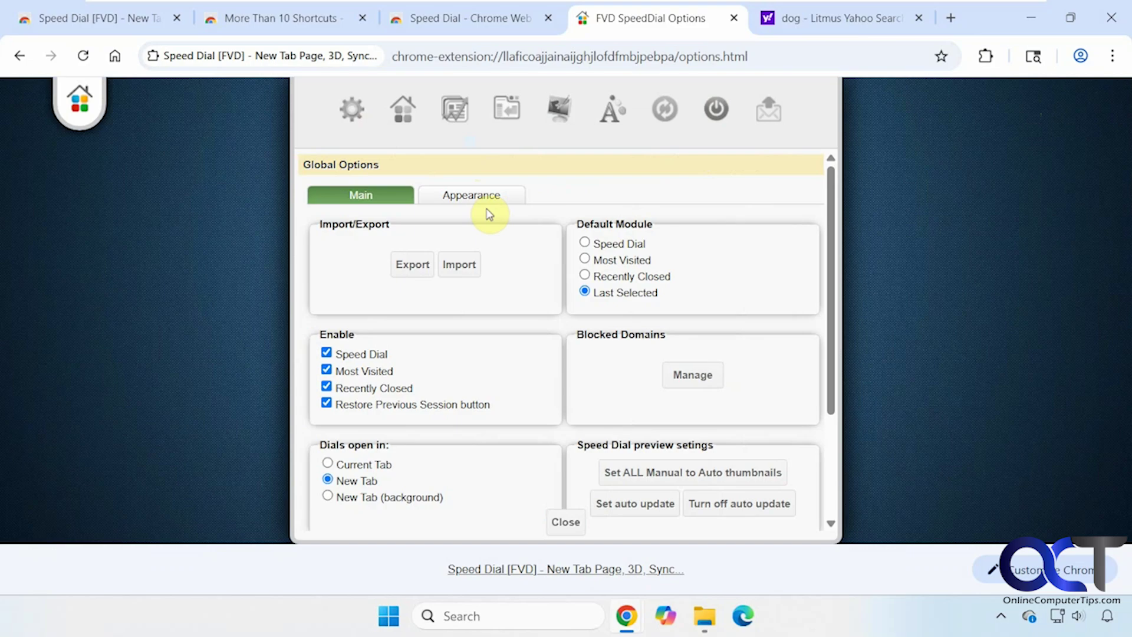
pyautogui.scroll(-2, 595, 342)
pyautogui.scroll(2, 597, 345)
pyautogui.click(405, 115)
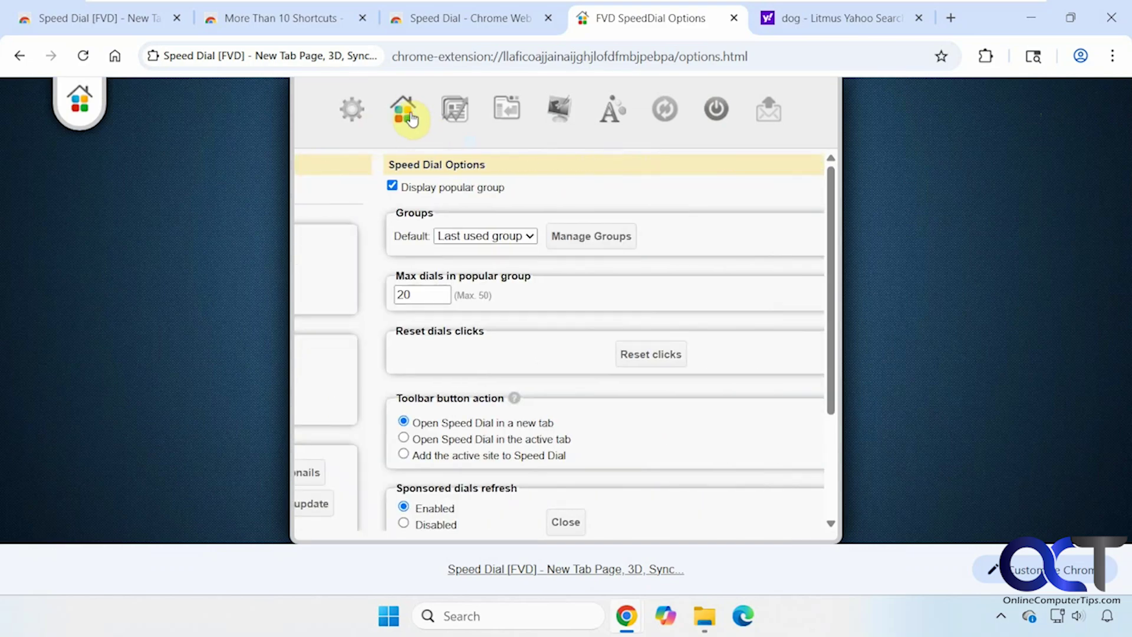
pyautogui.click(466, 118)
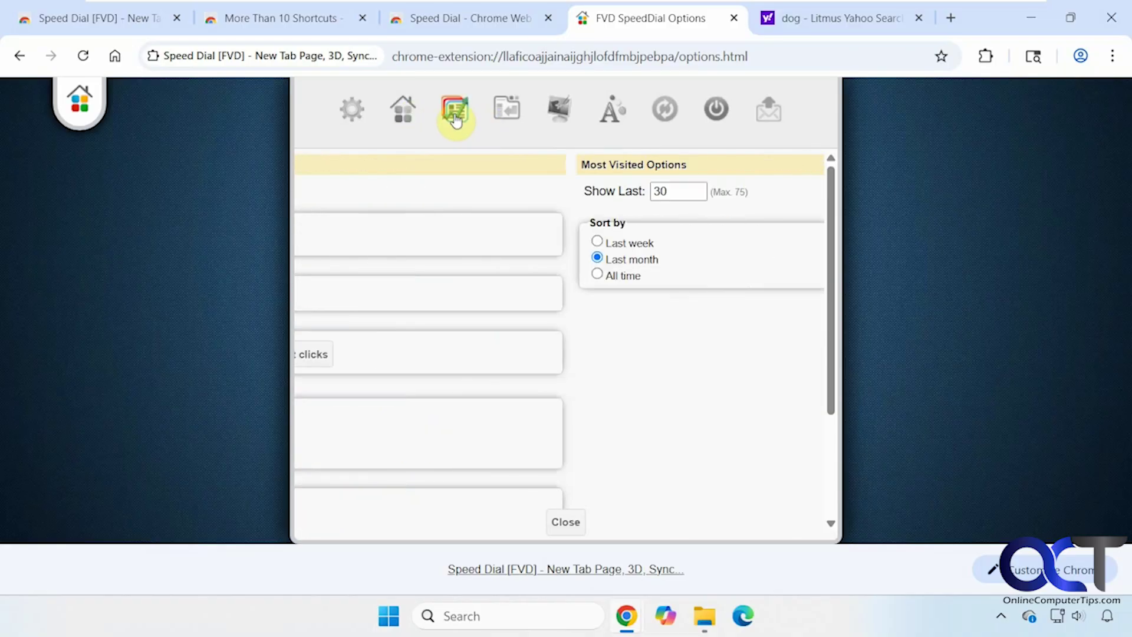
pyautogui.click(507, 118)
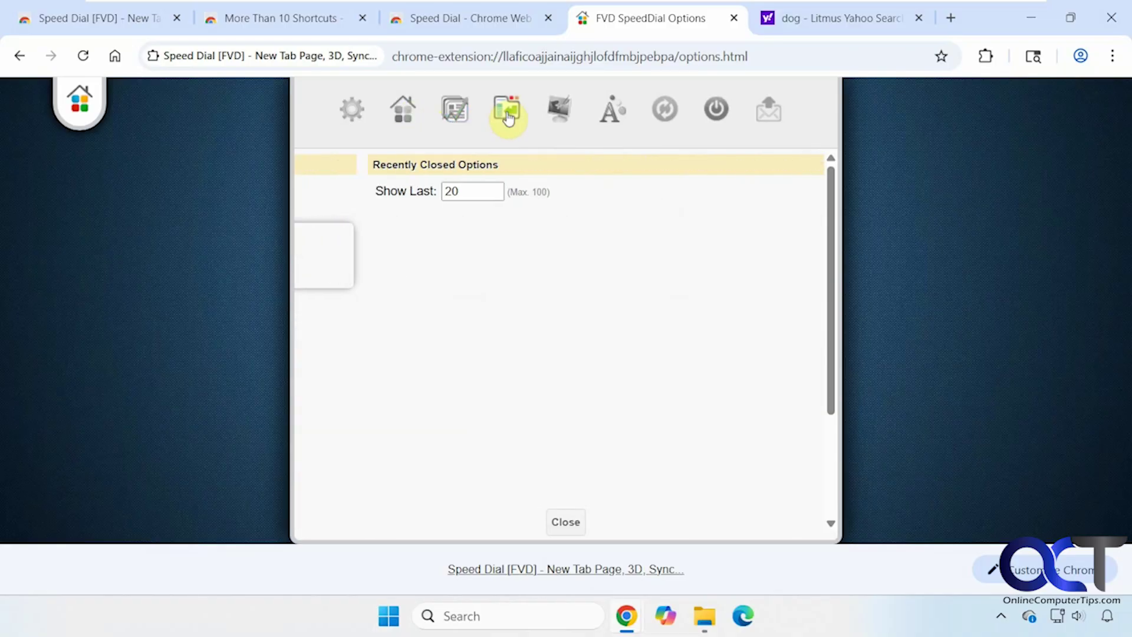
pyautogui.click(560, 117)
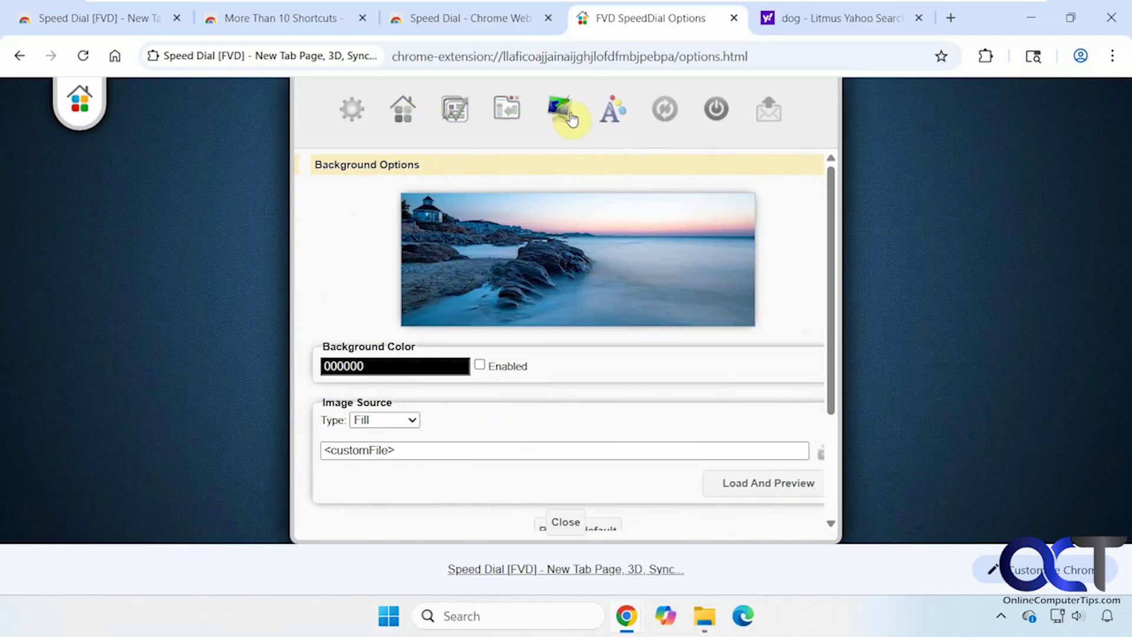
pyautogui.click(608, 117)
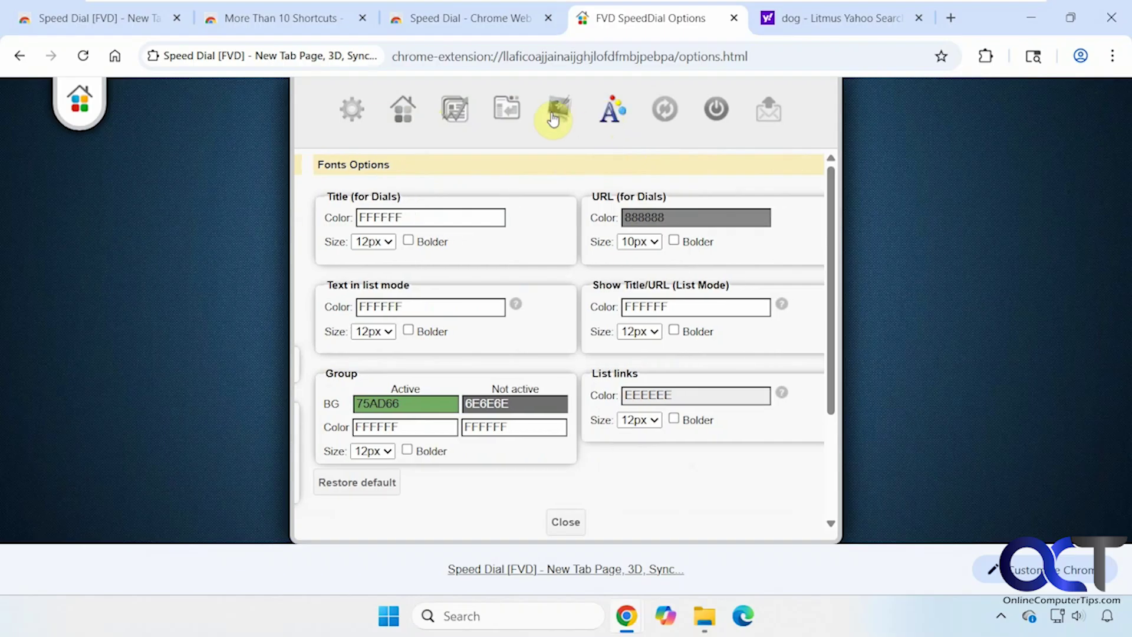
pyautogui.click(567, 521)
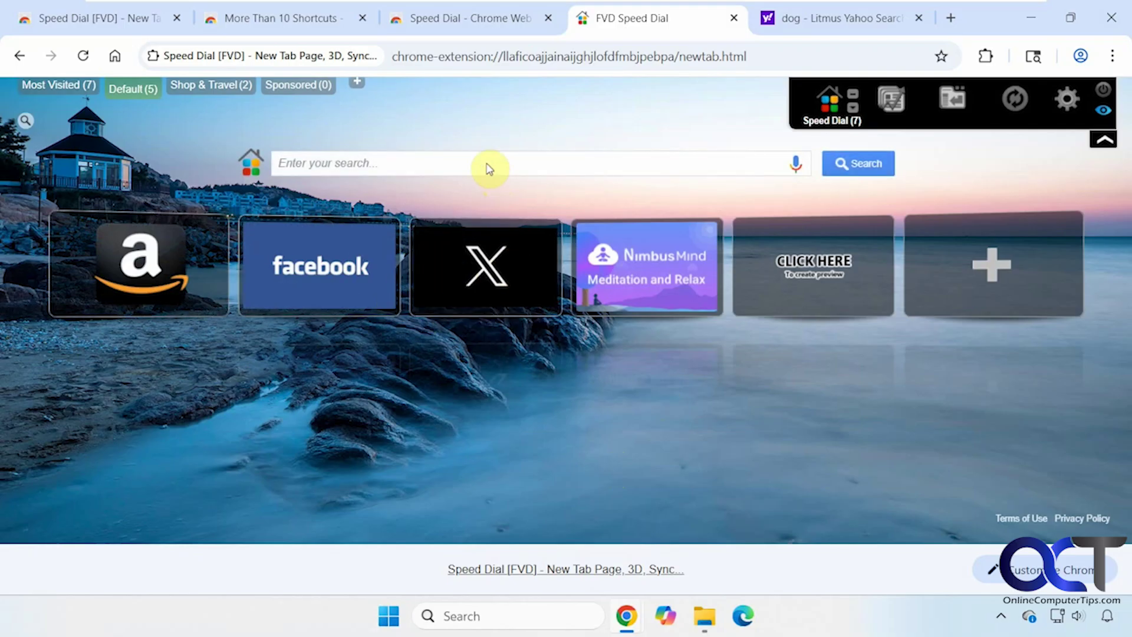
# Switch through the Speed Dial store tab to the More Than 10 Shortcuts extension page
pyautogui.click(468, 19)
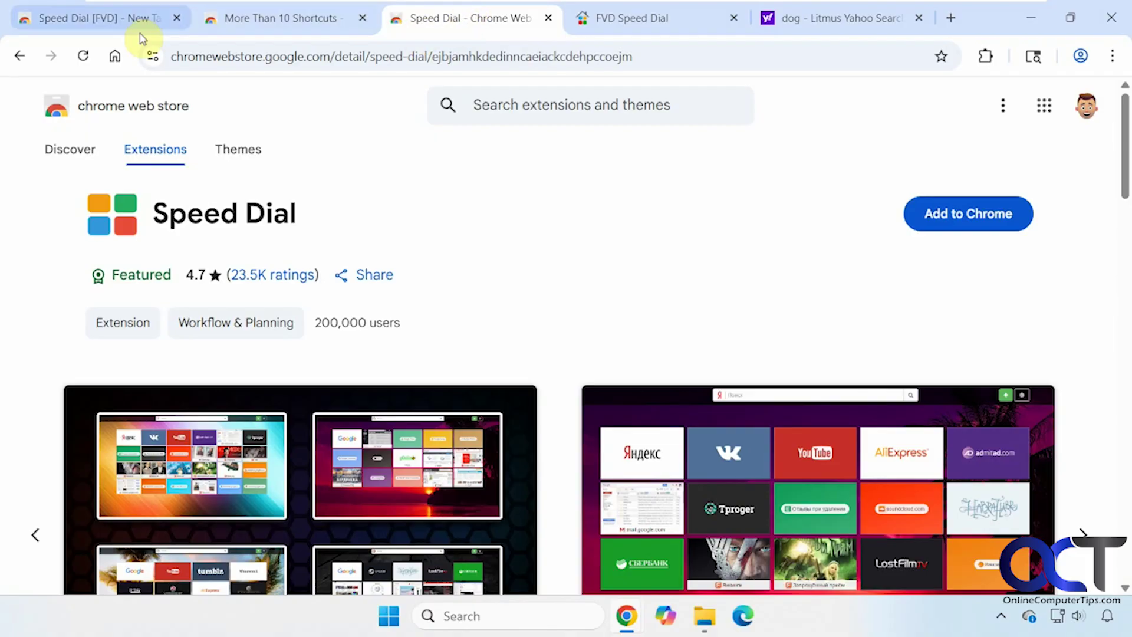
pyautogui.click(260, 20)
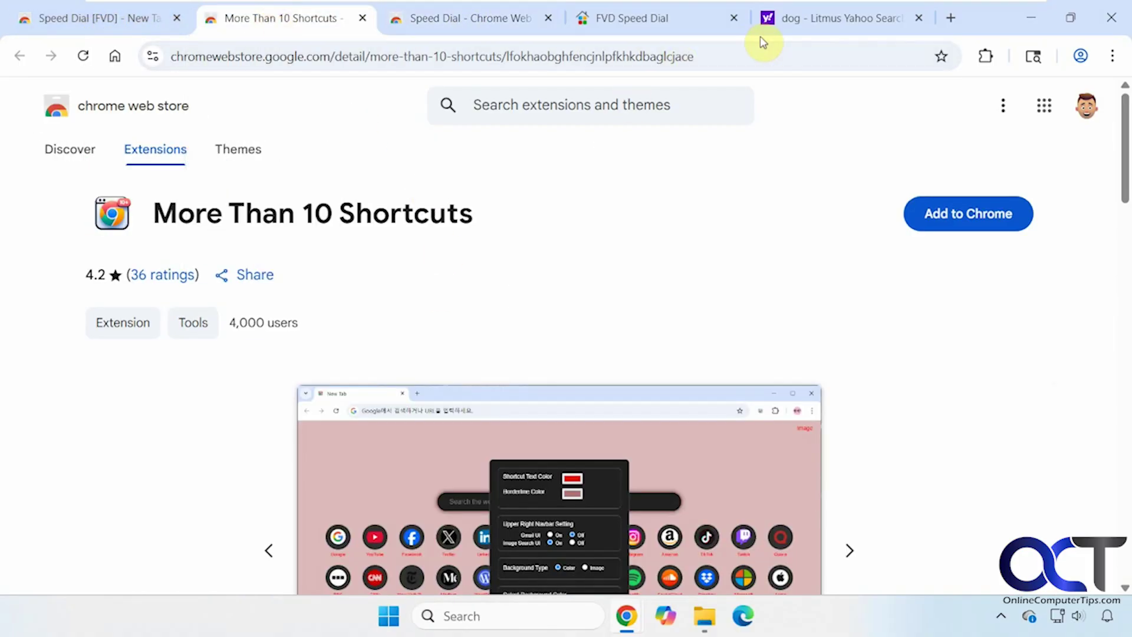